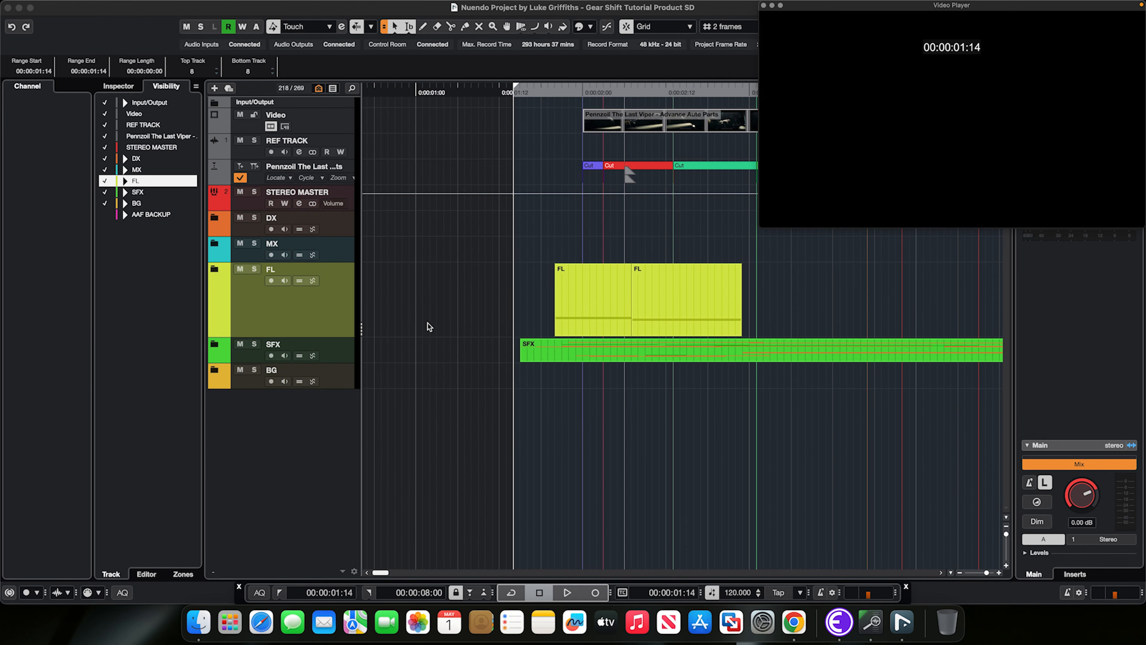
- Play the full mix against picture from 00:00:01:14, and stop playback around 00:00:06:16
{"action": "key", "text": "space"}
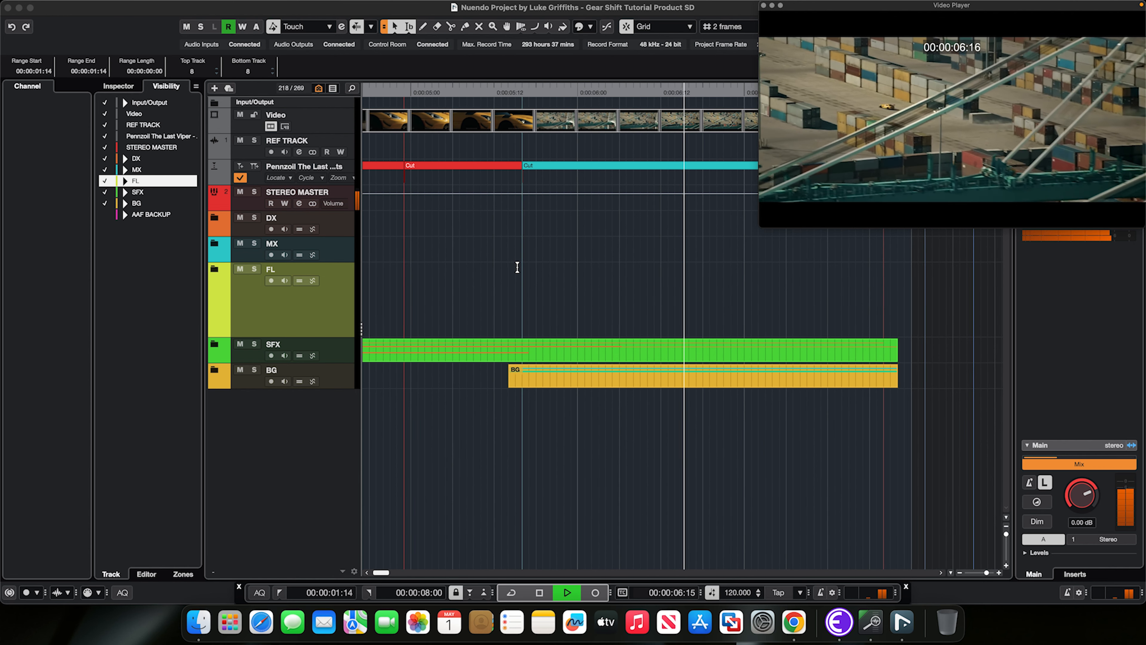
{"action": "key", "text": "space"}
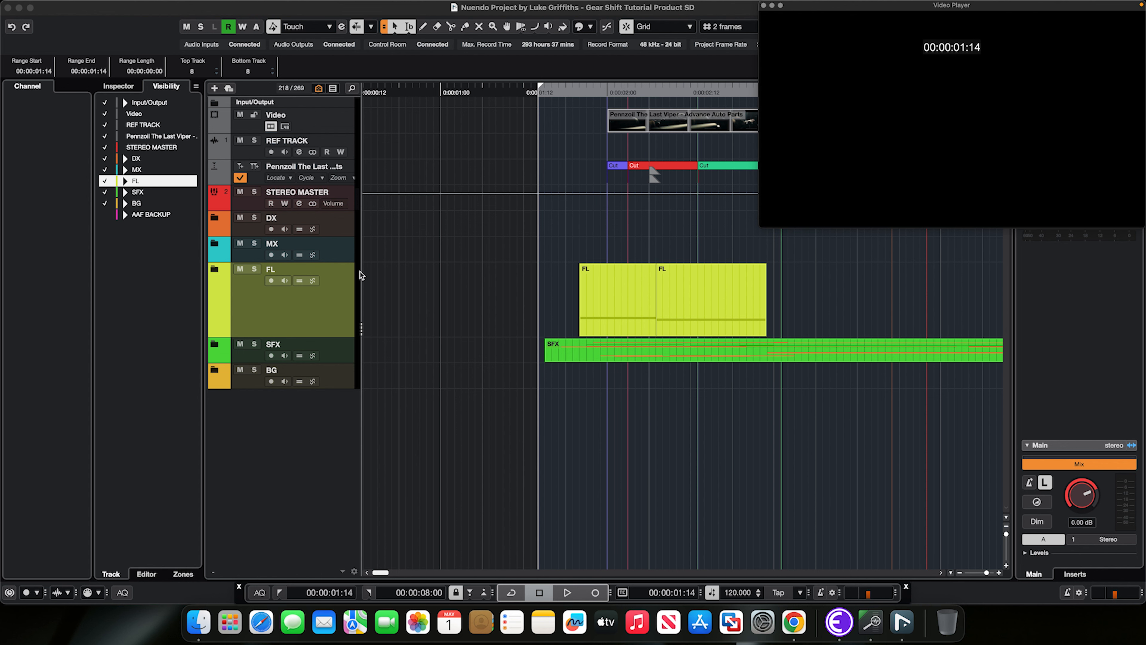
- Expand the FL folder, solo CLOTH MASTER and play the cloth clips against picture from 00:00:01:14
{"action": "left_click", "coordinate": [218, 269]}
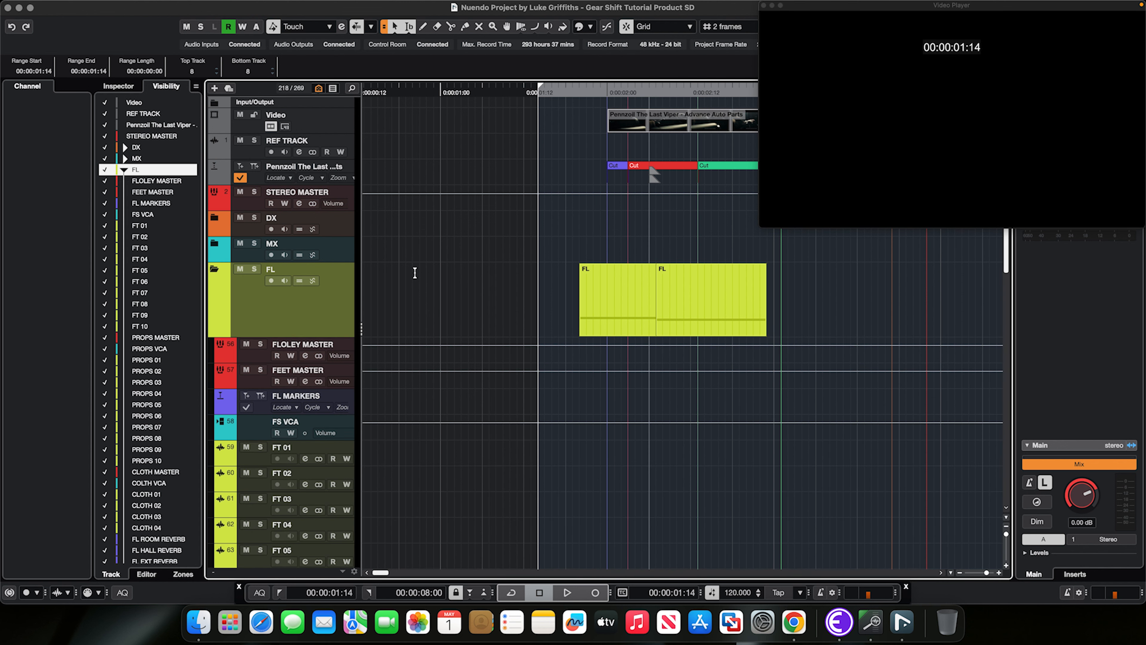
{"action": "scroll", "coordinate": [435, 275], "scroll_direction": "down", "scroll_amount": 15}
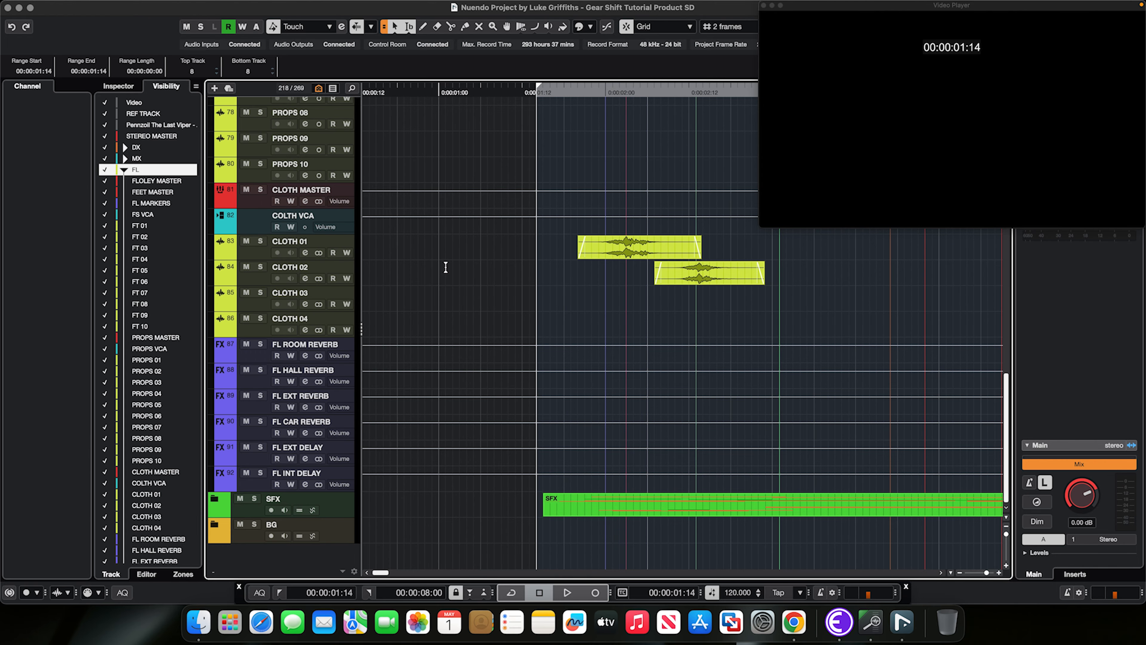
{"action": "scroll", "coordinate": [459, 264], "scroll_direction": "right", "scroll_amount": 3}
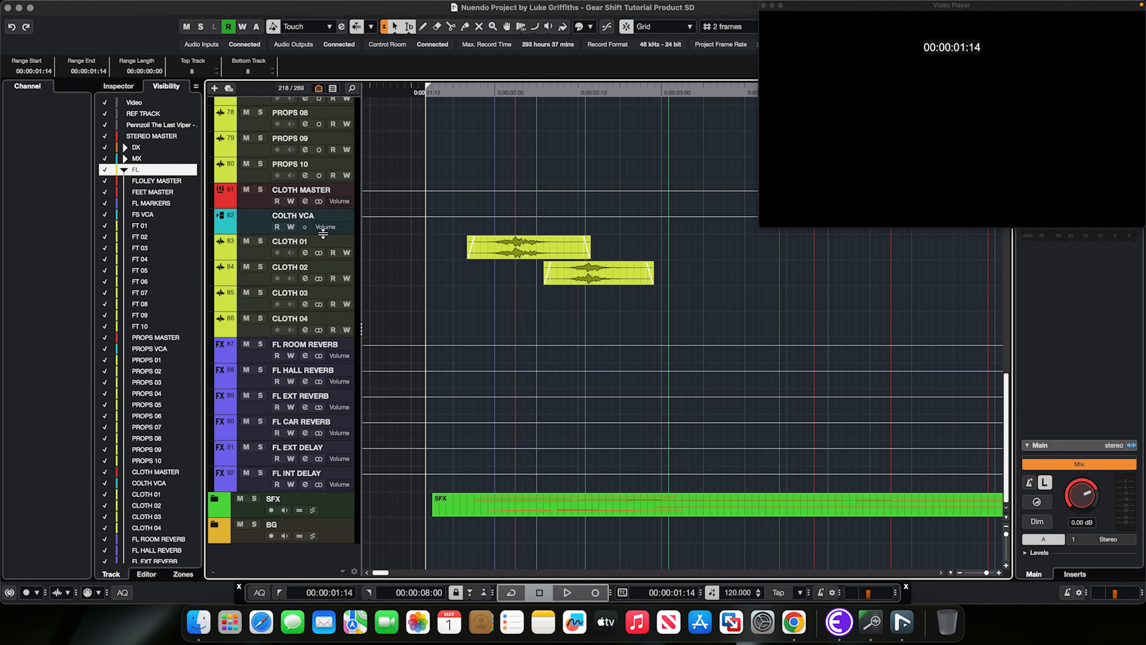
{"action": "left_click", "coordinate": [260, 189]}
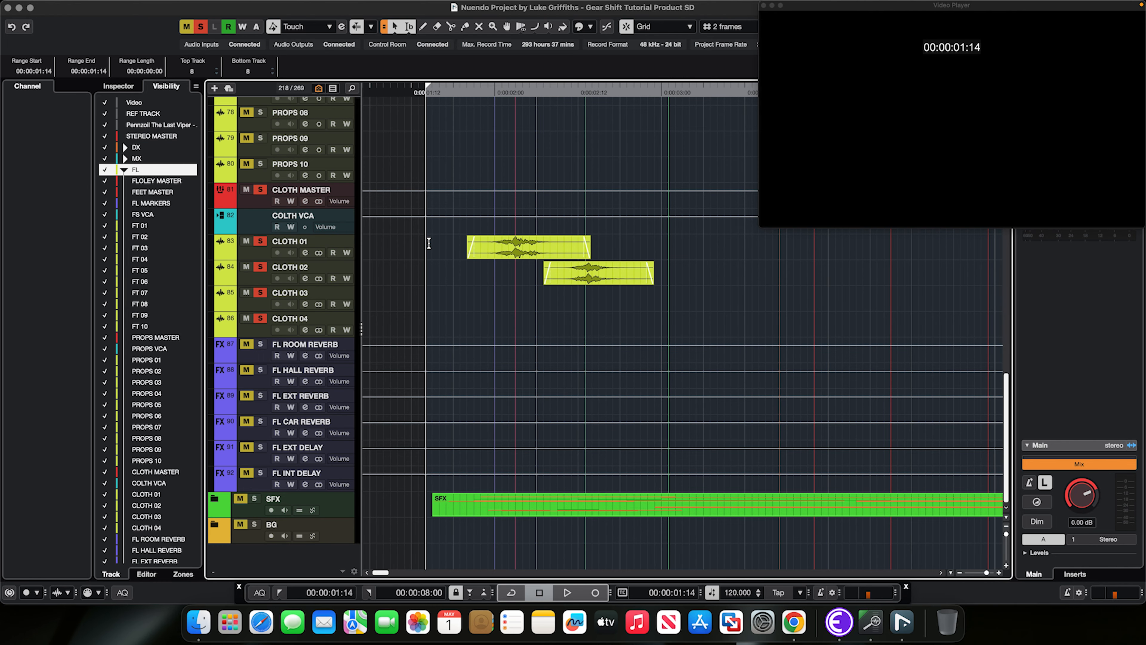
{"action": "key", "text": "space"}
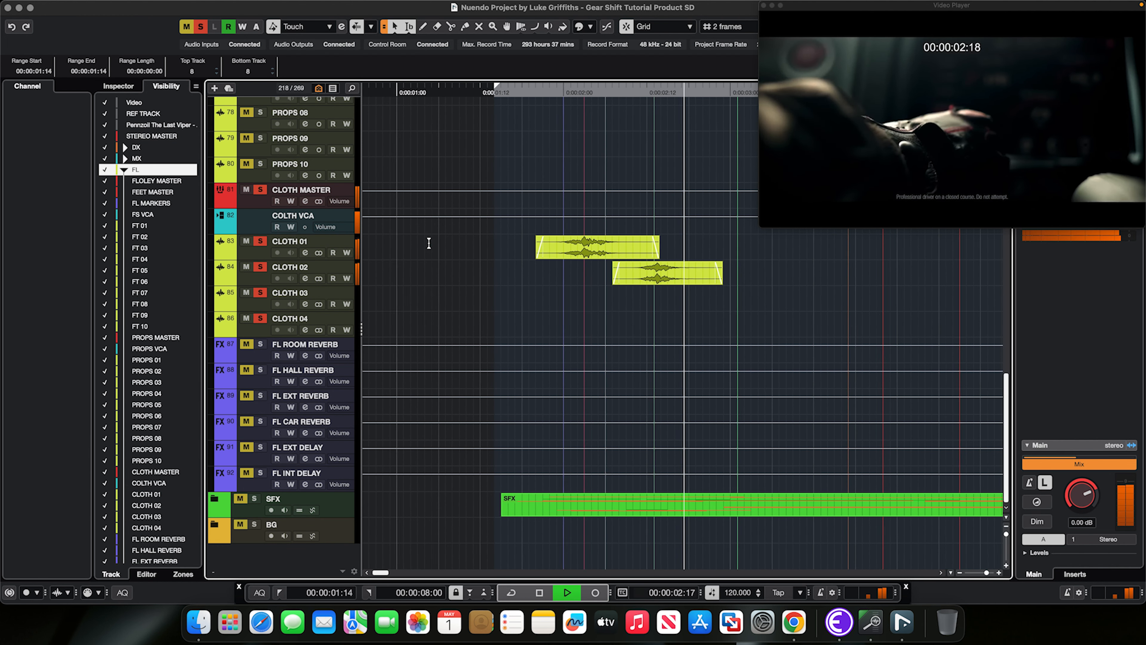
{"action": "key", "text": "space"}
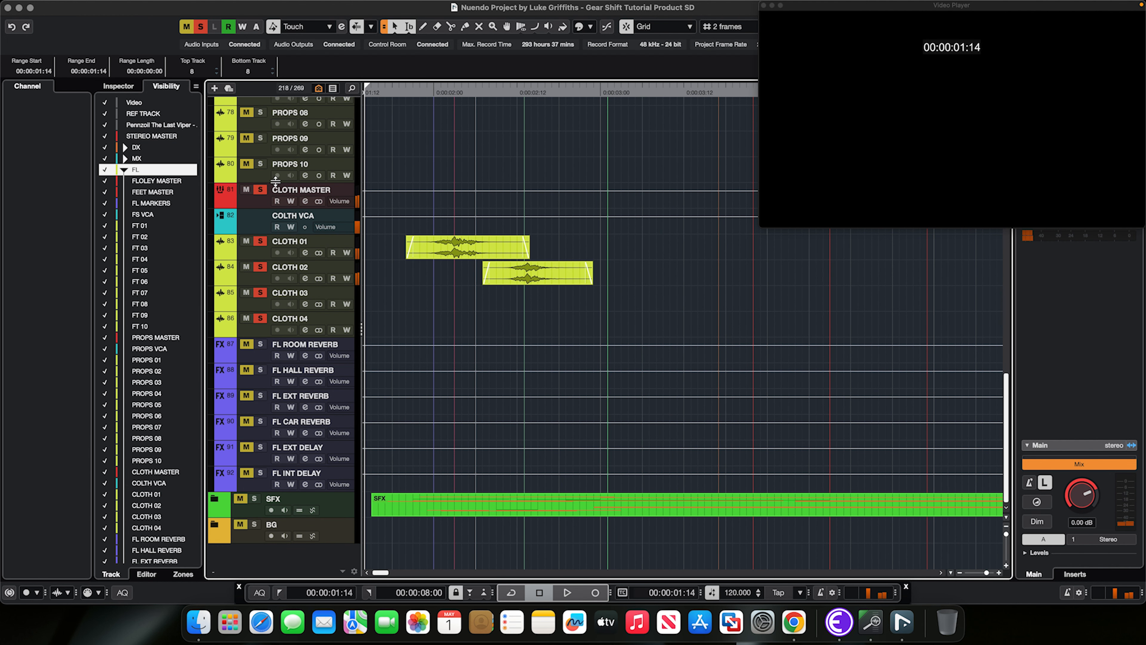
- Take CLOTH MASTER out of solo and collapse the FL folder
{"action": "left_click", "coordinate": [260, 190]}
{"action": "scroll", "coordinate": [399, 238], "scroll_direction": "left", "scroll_amount": 3}
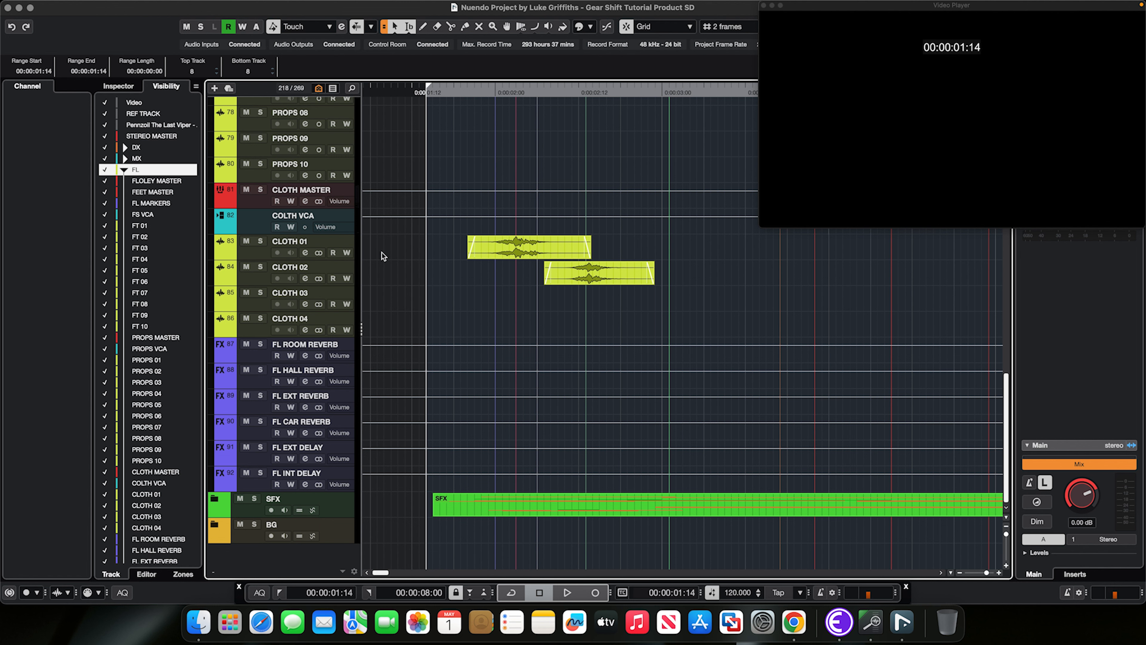
{"action": "scroll", "coordinate": [322, 258], "scroll_direction": "up", "scroll_amount": 10}
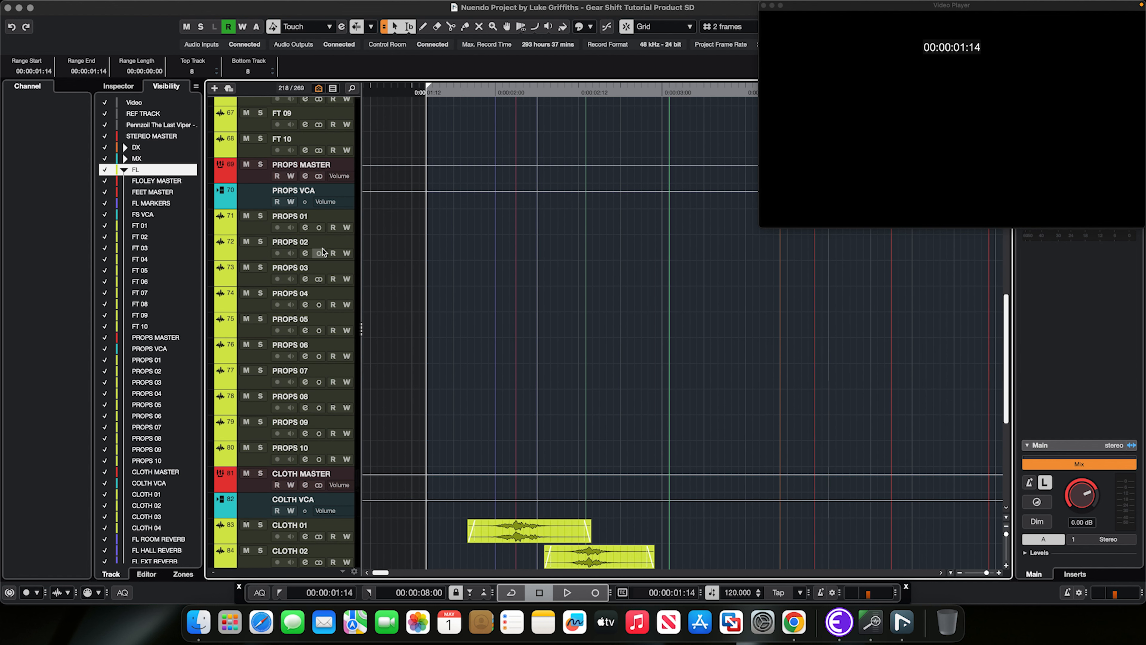
{"action": "scroll", "coordinate": [295, 231], "scroll_direction": "up", "scroll_amount": 5}
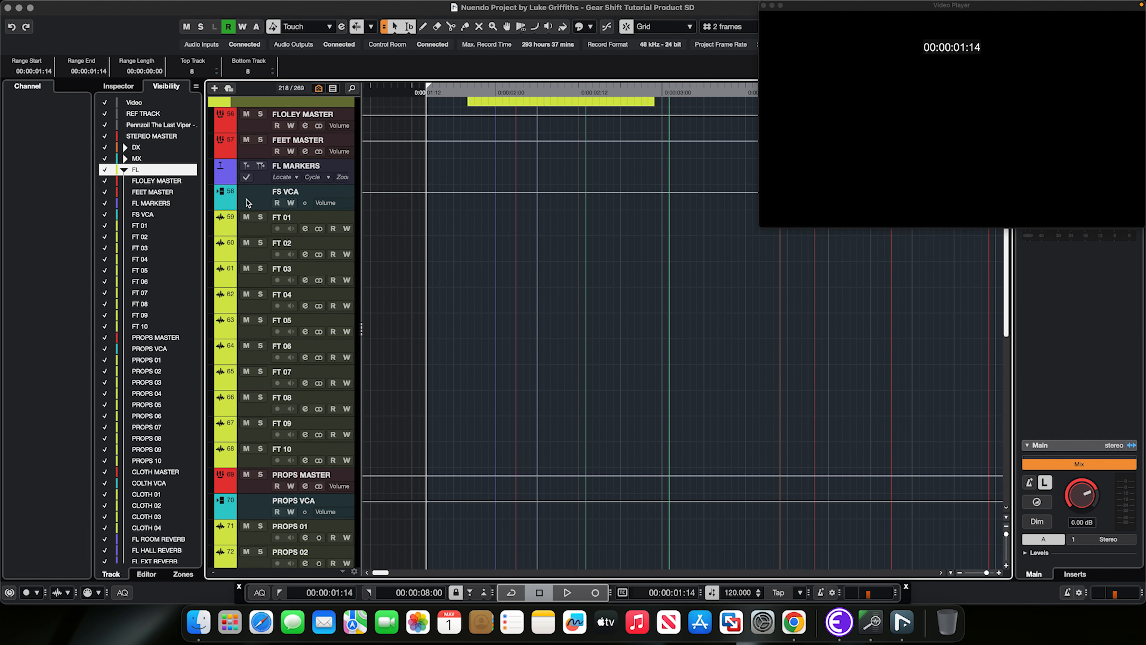
{"action": "scroll", "coordinate": [253, 203], "scroll_direction": "up", "scroll_amount": 4}
{"action": "left_click", "coordinate": [215, 124]}
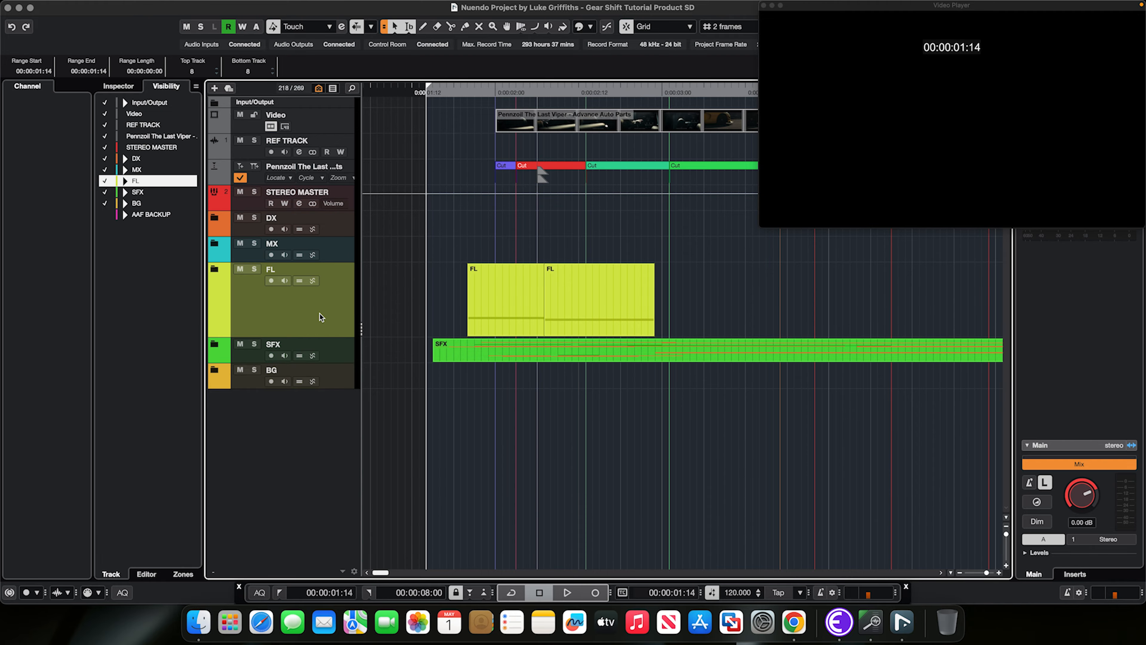
- Expand the SFX folder and examine the clips on its SFX A and SFX B tracks
{"action": "left_click", "coordinate": [215, 345]}
{"action": "scroll", "coordinate": [354, 327], "scroll_direction": "down", "scroll_amount": 15}
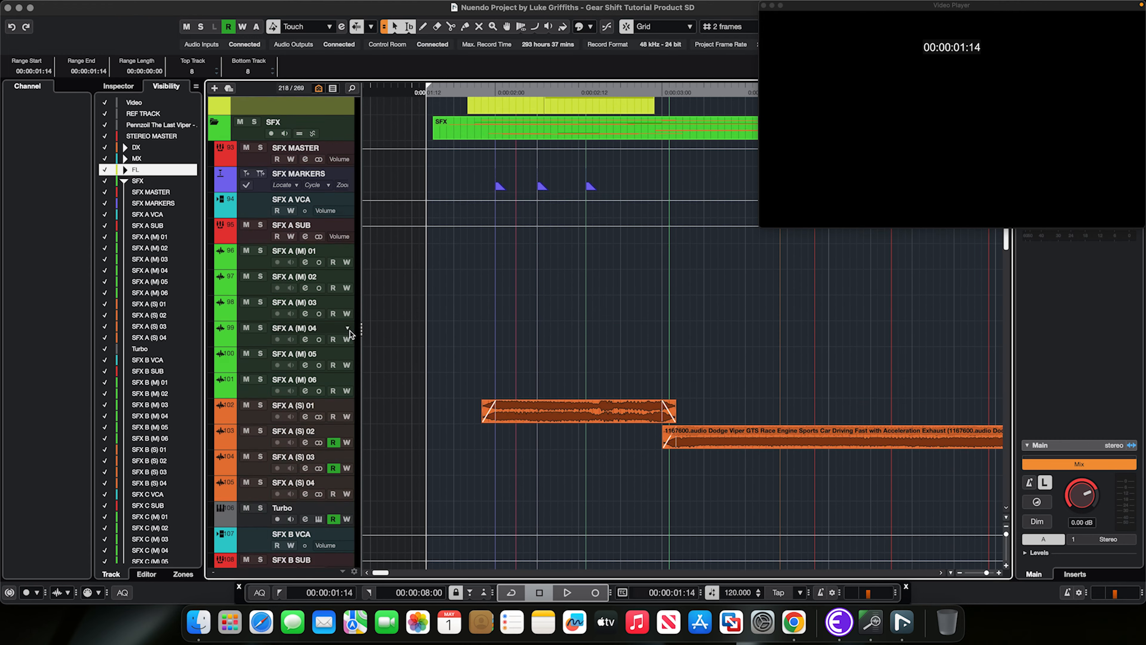
{"action": "scroll", "coordinate": [396, 311], "scroll_direction": "up", "scroll_amount": 5}
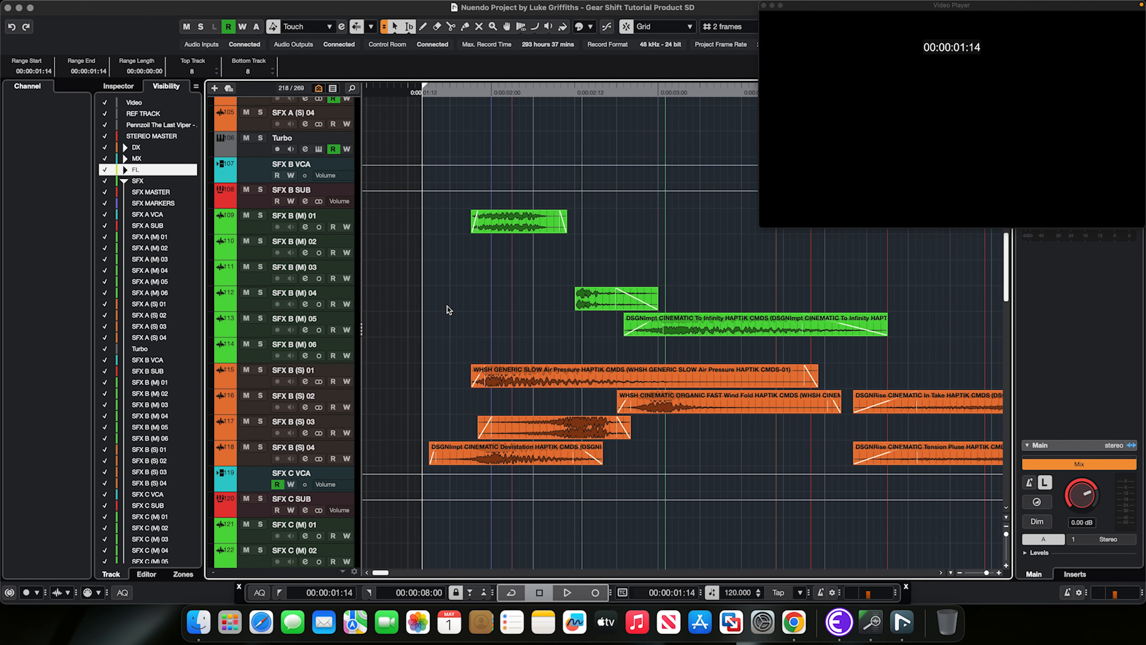
{"action": "scroll", "coordinate": [447, 307], "scroll_direction": "up", "scroll_amount": 9}
{"action": "scroll", "coordinate": [422, 307], "scroll_direction": "down", "scroll_amount": 3}
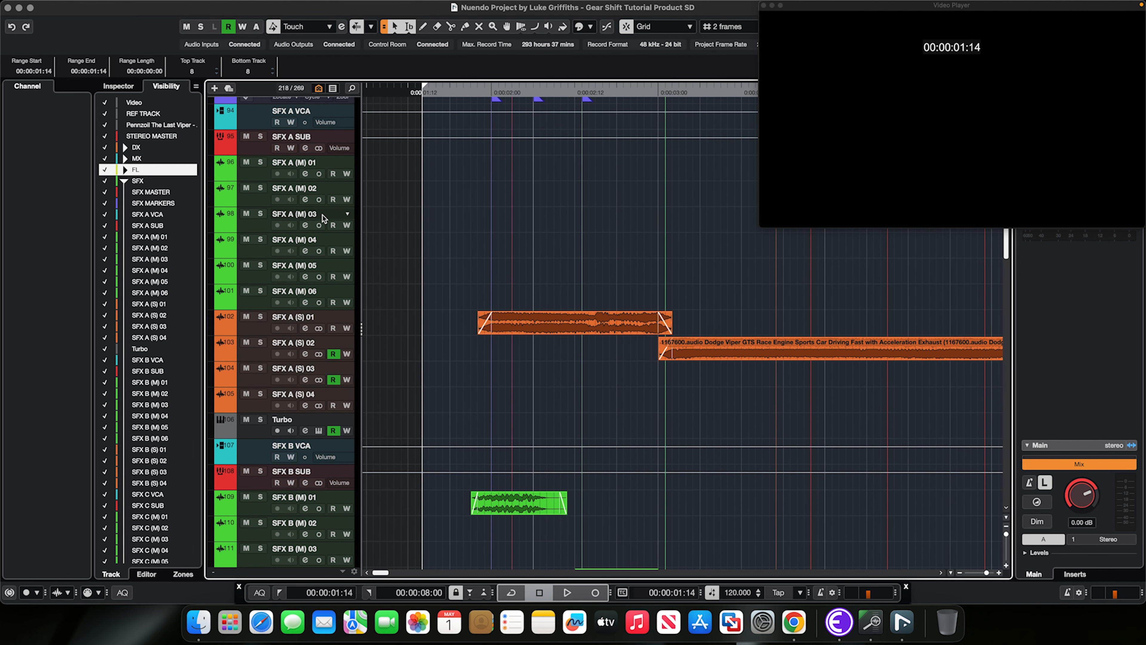
{"action": "scroll", "coordinate": [460, 333], "scroll_direction": "right", "scroll_amount": 10}
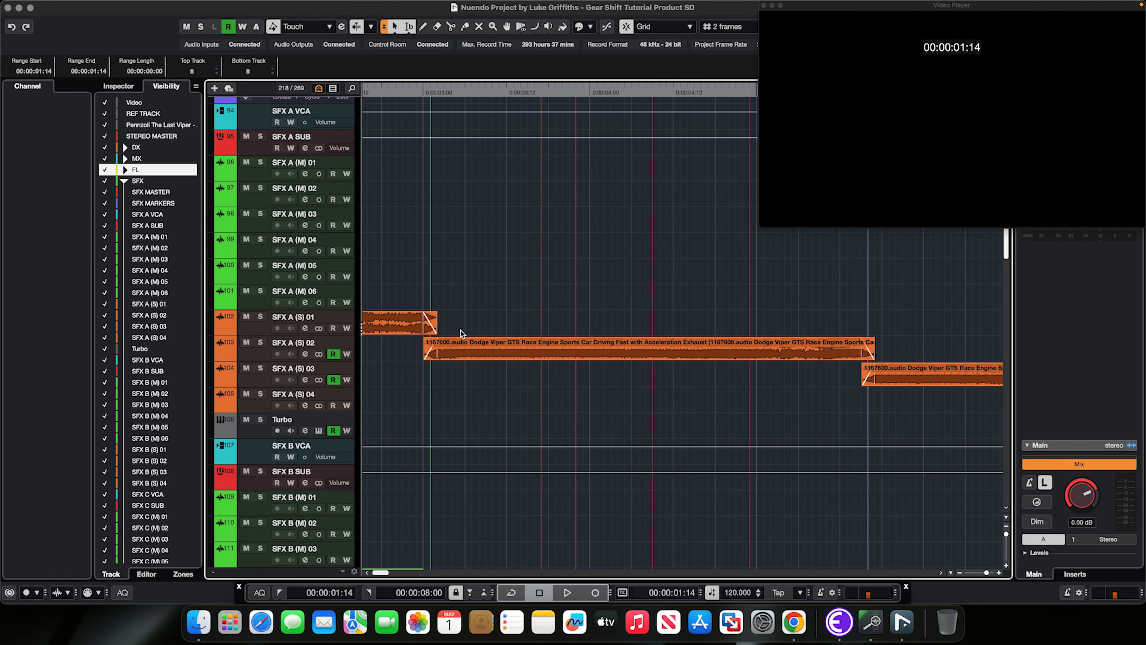
{"action": "scroll", "coordinate": [461, 330], "scroll_direction": "left", "scroll_amount": 8}
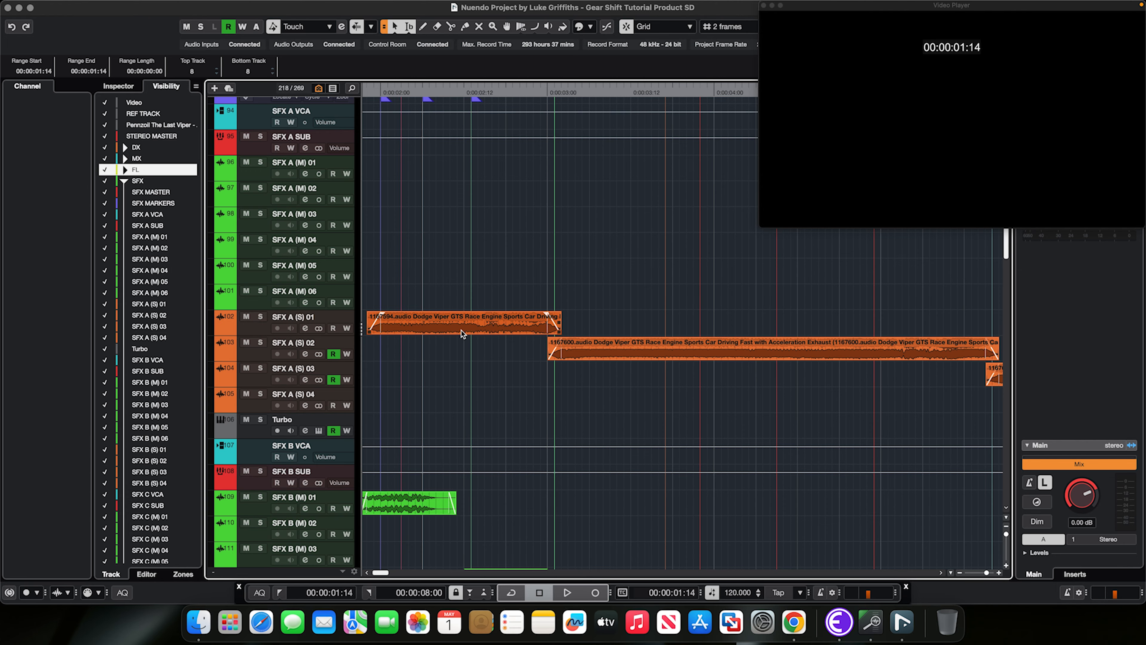
{"action": "scroll", "coordinate": [462, 333], "scroll_direction": "left", "scroll_amount": 1}
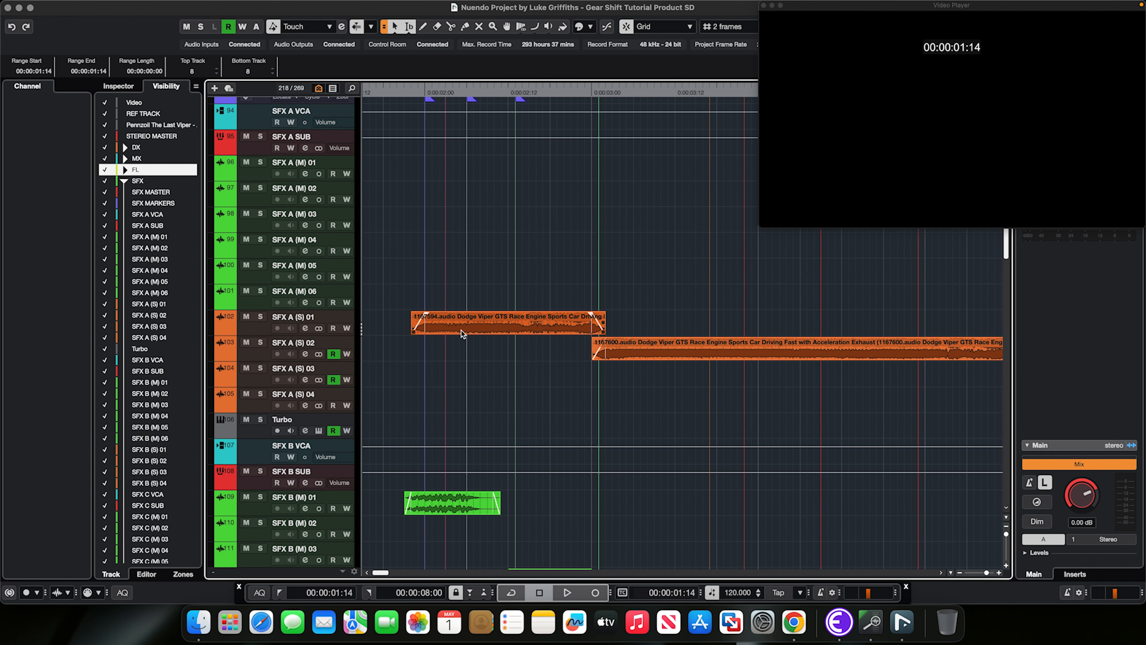
- Solo SFX A SUB with the Turbo track left out, and play the car engine clips from 00:00:01:20
{"action": "left_click", "coordinate": [397, 315]}
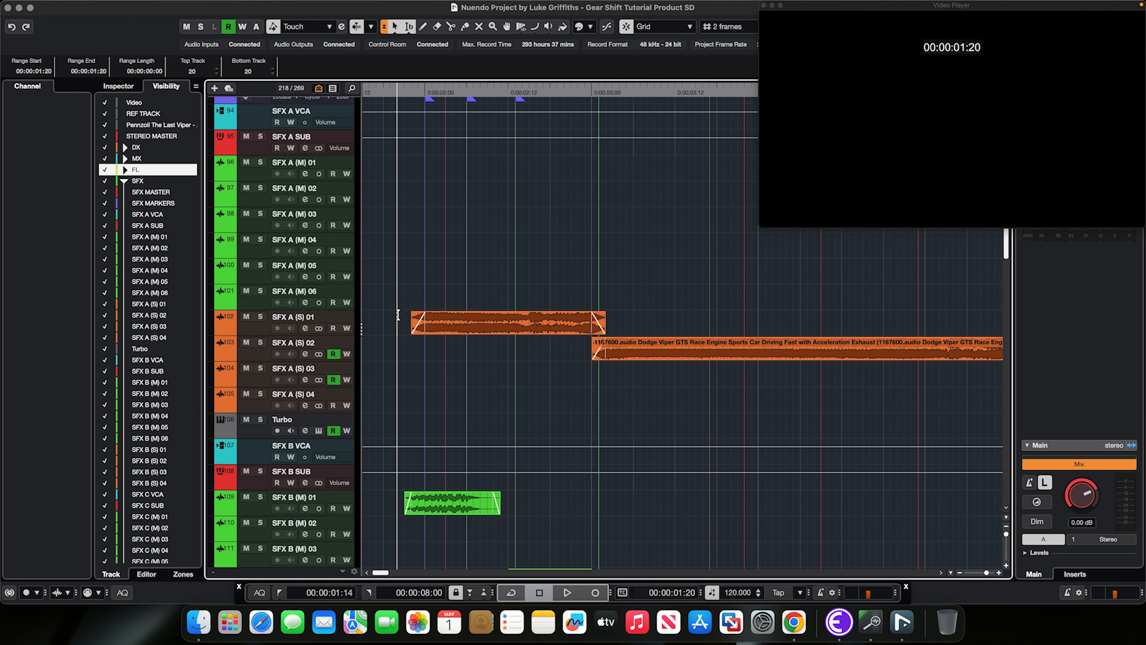
{"action": "scroll", "coordinate": [284, 325], "scroll_direction": "up", "scroll_amount": 3}
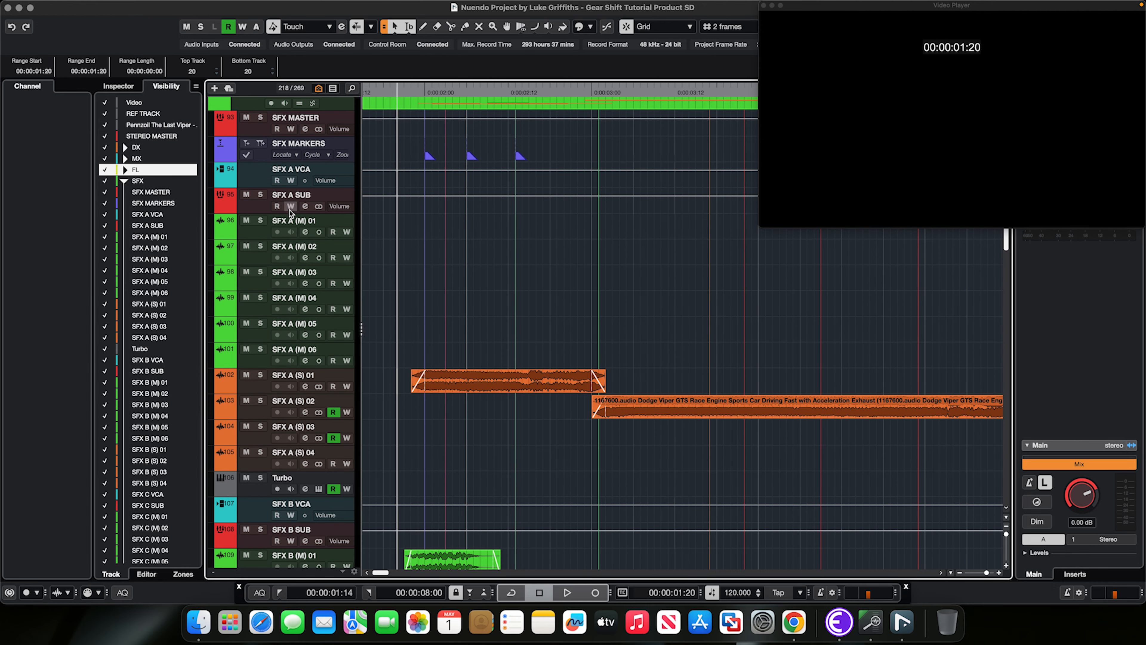
{"action": "left_click", "coordinate": [260, 194]}
{"action": "scroll", "coordinate": [325, 280], "scroll_direction": "down", "scroll_amount": 5}
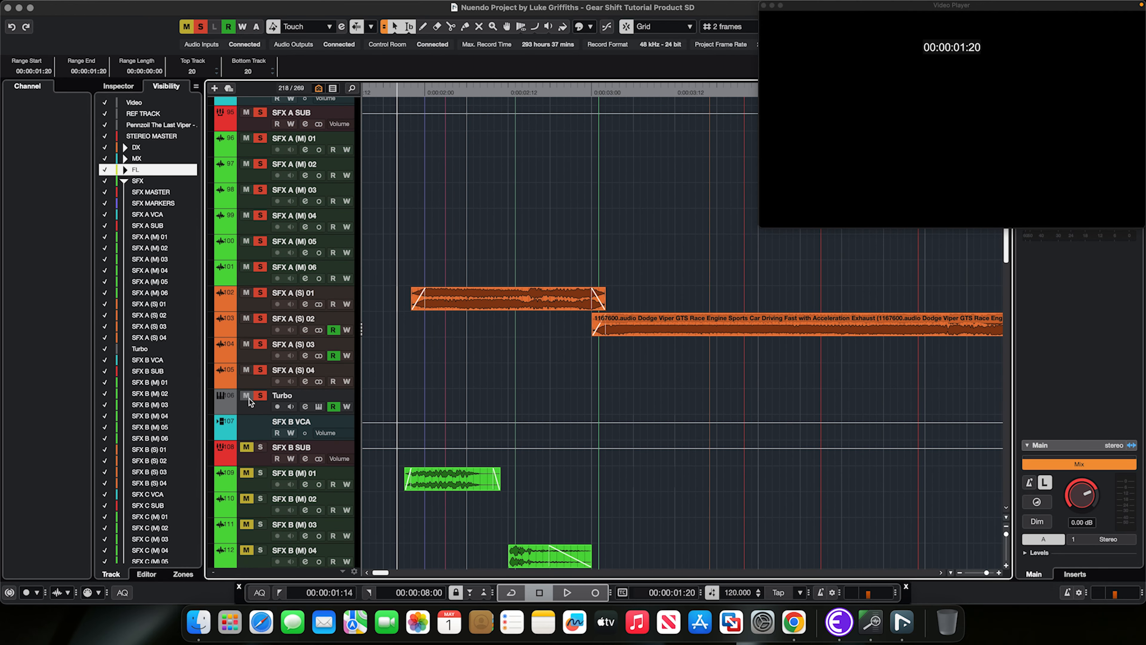
{"action": "left_click", "coordinate": [261, 397]}
{"action": "key", "text": "space"}
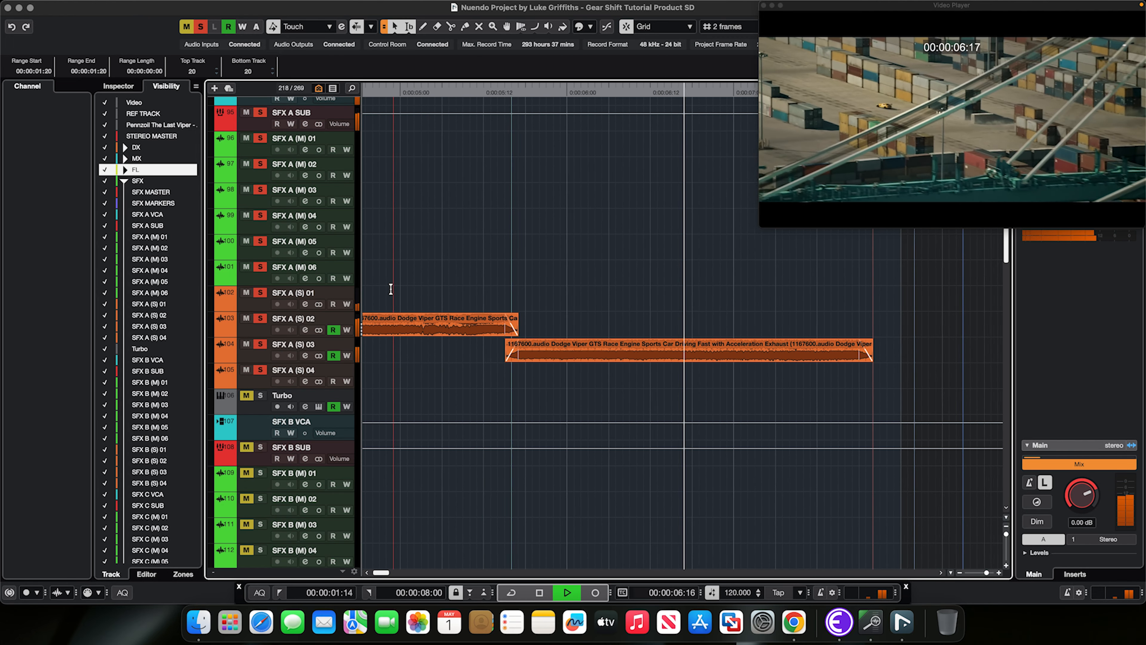
{"action": "key", "text": "space"}
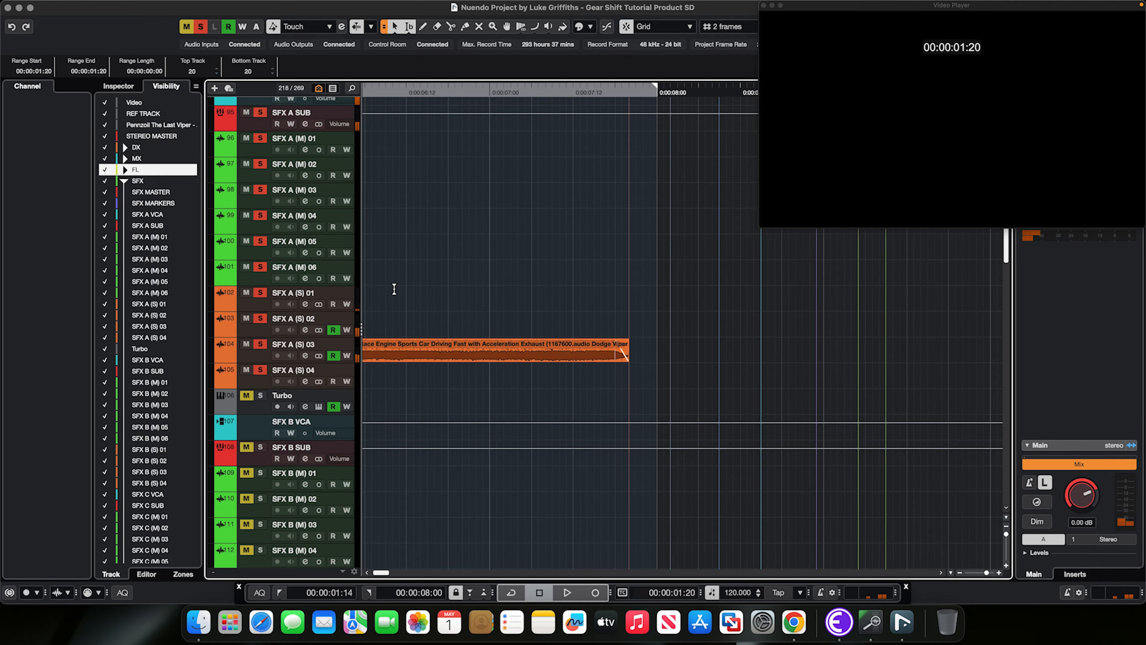
- Add the Turbo track back to the solo and play the SFX A group from 00:00:01:20
{"action": "left_click", "coordinate": [260, 397]}
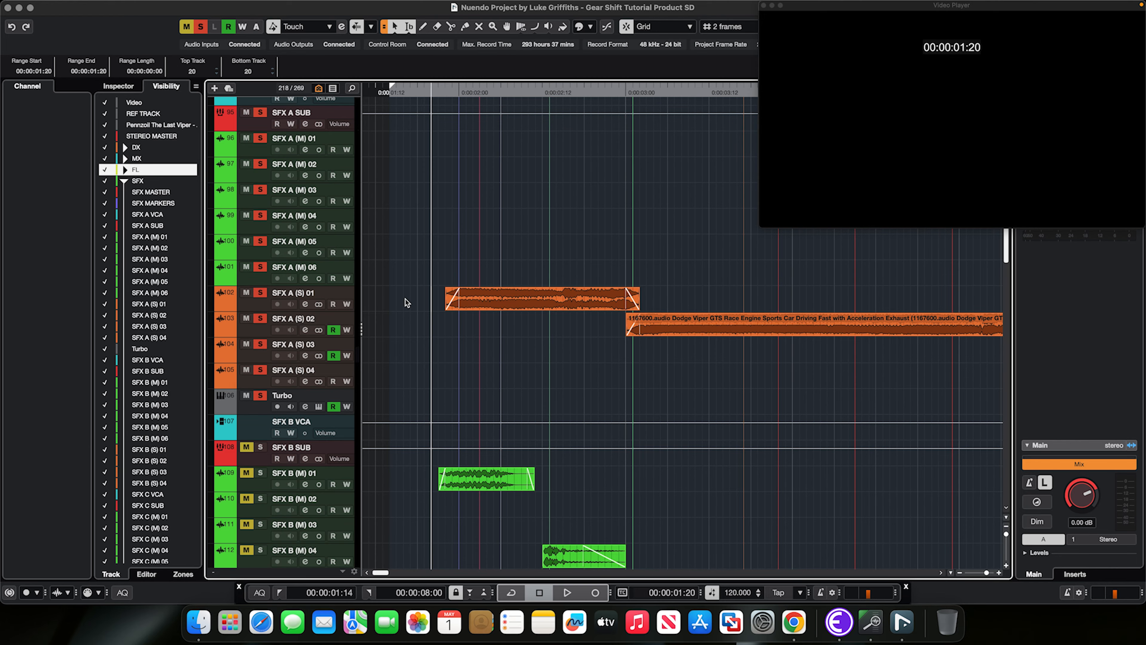
{"action": "key", "text": "space"}
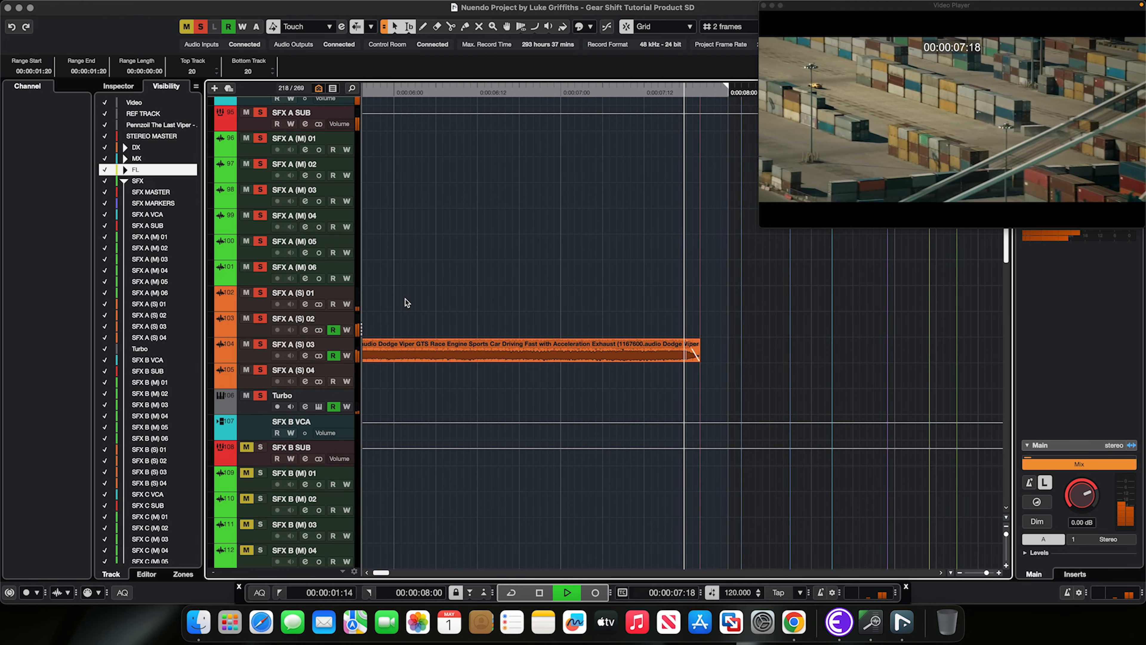
{"action": "key", "text": "space"}
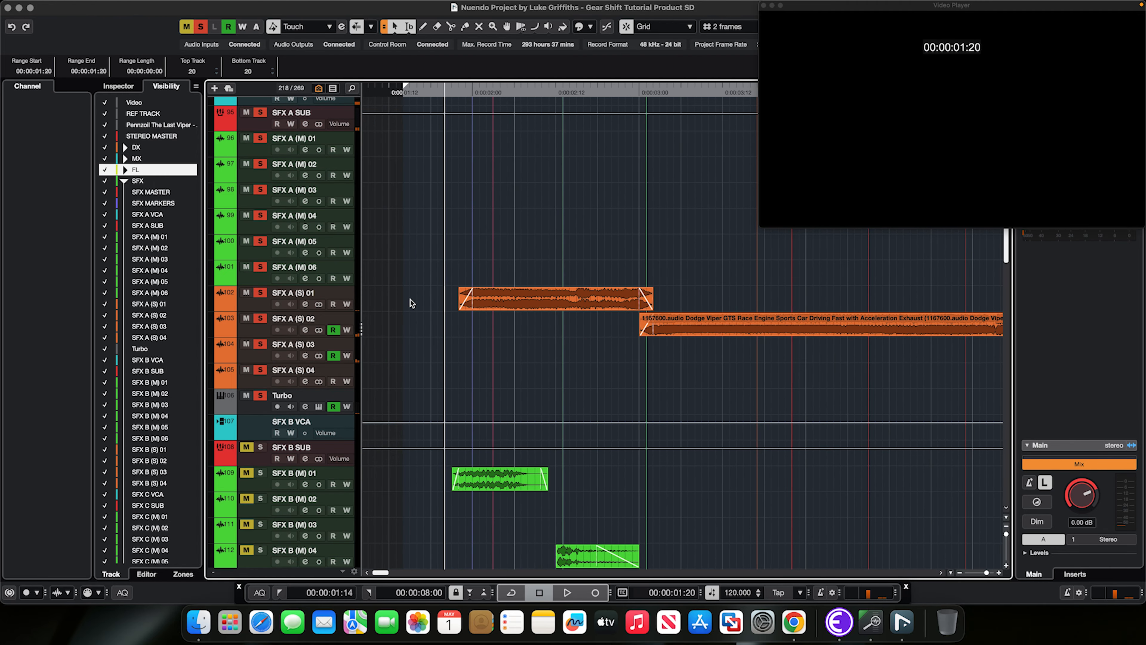
- Look over the engine clips on the SFX A (S) tracks and take the SFX A group out of solo
{"action": "scroll", "coordinate": [504, 327], "scroll_direction": "right", "scroll_amount": 10}
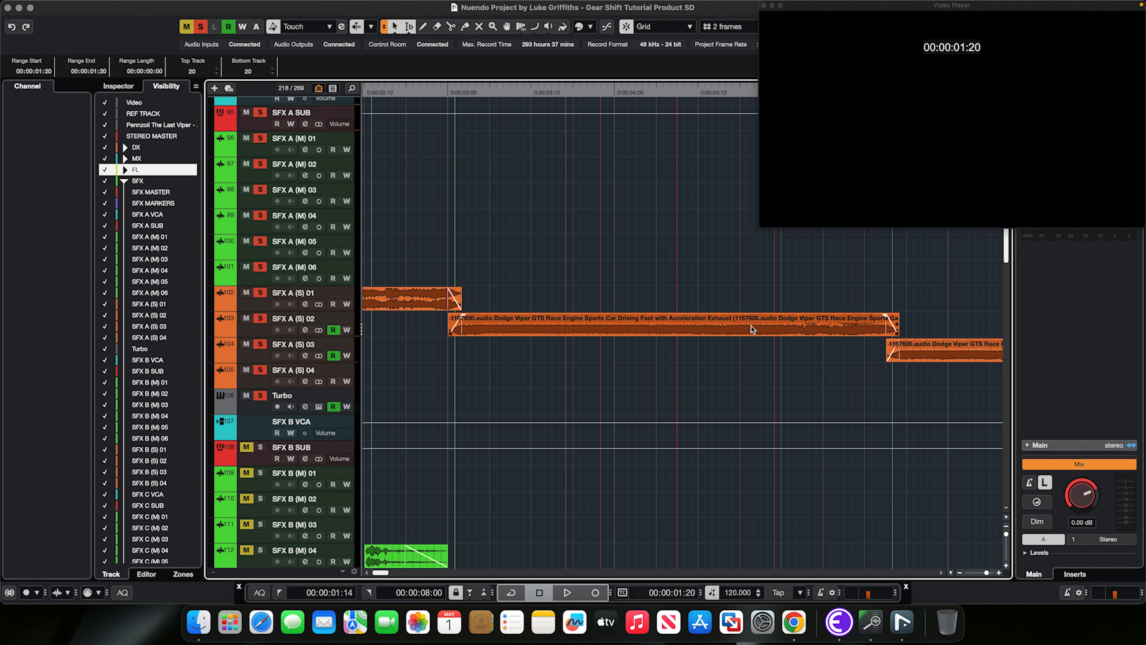
{"action": "scroll", "coordinate": [596, 318], "scroll_direction": "left", "scroll_amount": 10}
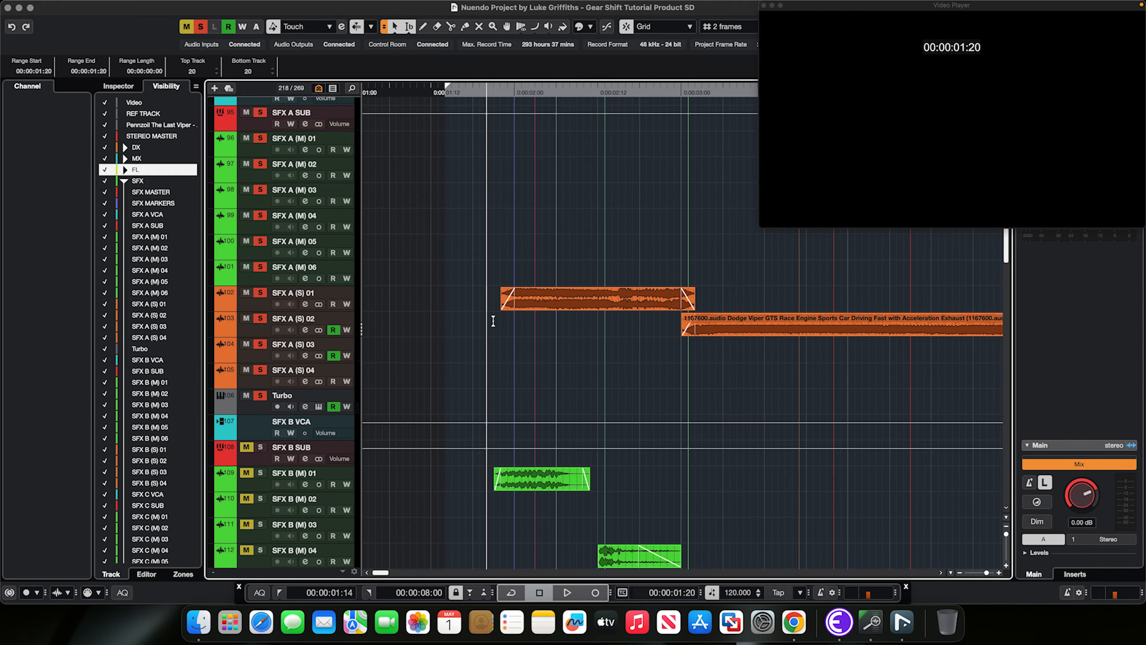
{"action": "scroll", "coordinate": [493, 321], "scroll_direction": "down", "scroll_amount": 4}
{"action": "scroll", "coordinate": [499, 323], "scroll_direction": "up", "scroll_amount": 8}
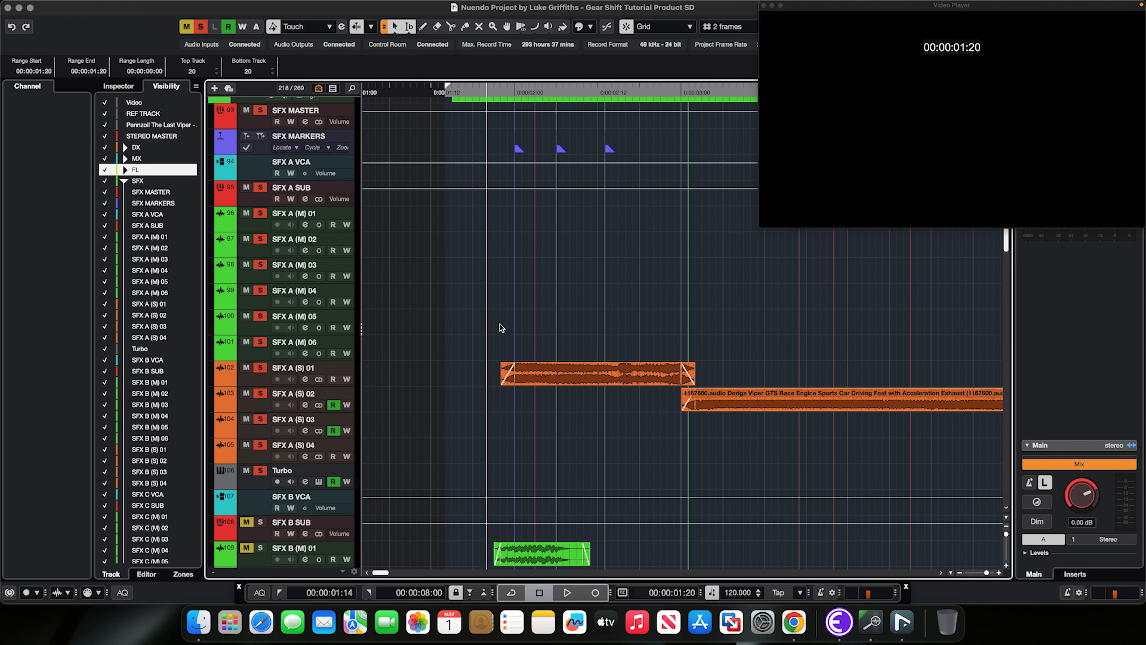
{"action": "scroll", "coordinate": [271, 172], "scroll_direction": "down", "scroll_amount": 8}
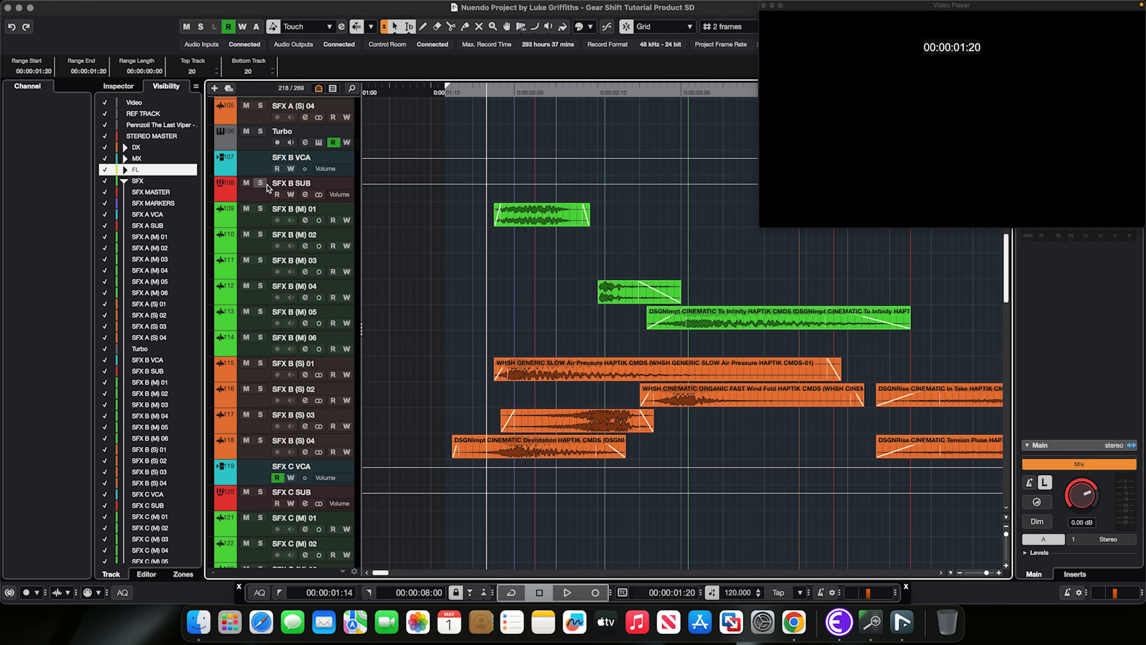
- Solo SFX B SUB, play its impact and whoosh clips from 00:00:01:14 and look over the SFX B tracks
{"action": "left_click", "coordinate": [445, 211]}
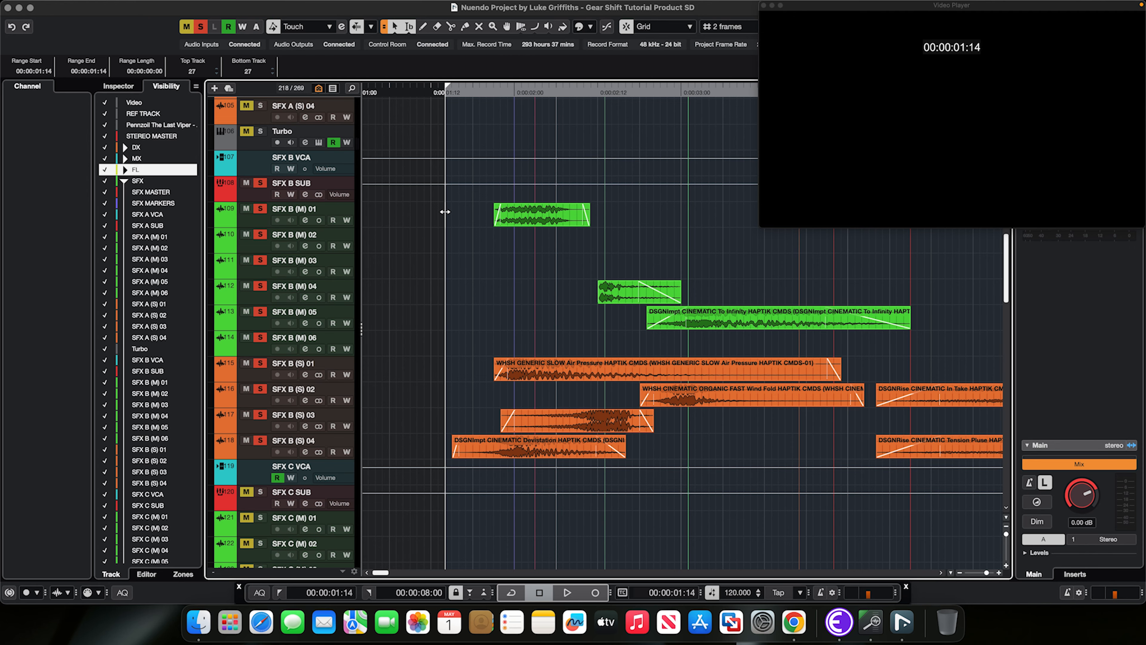
{"action": "key", "text": "space"}
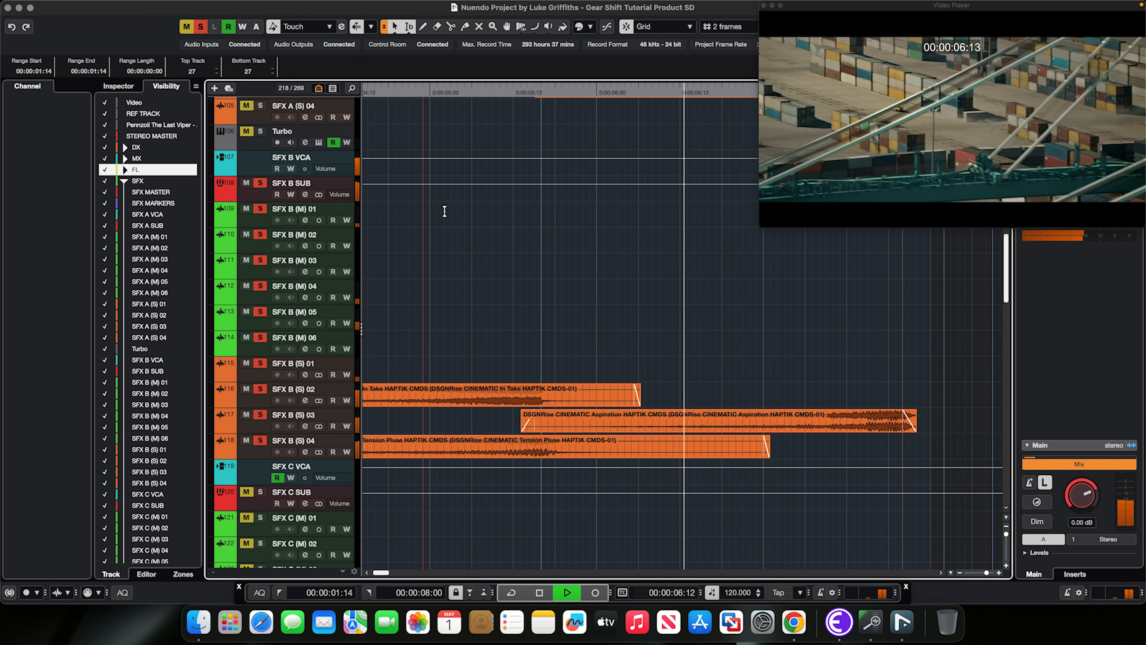
{"action": "key", "text": "space"}
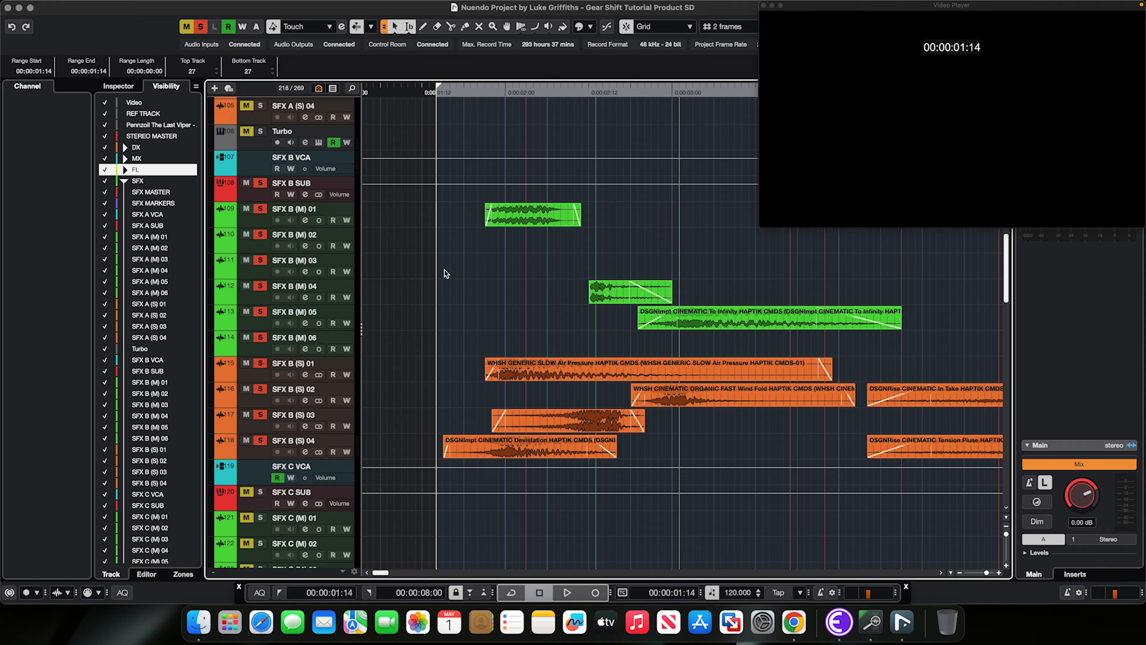
{"action": "scroll", "coordinate": [445, 270], "scroll_direction": "down", "scroll_amount": 4}
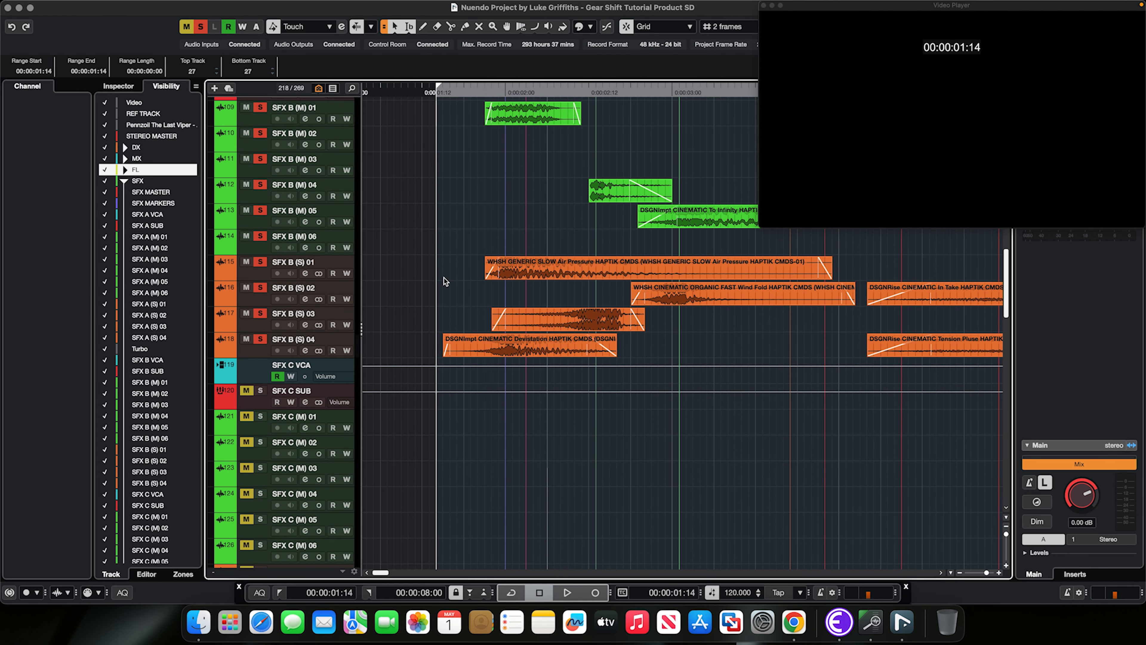
{"action": "scroll", "coordinate": [446, 276], "scroll_direction": "right", "scroll_amount": 3}
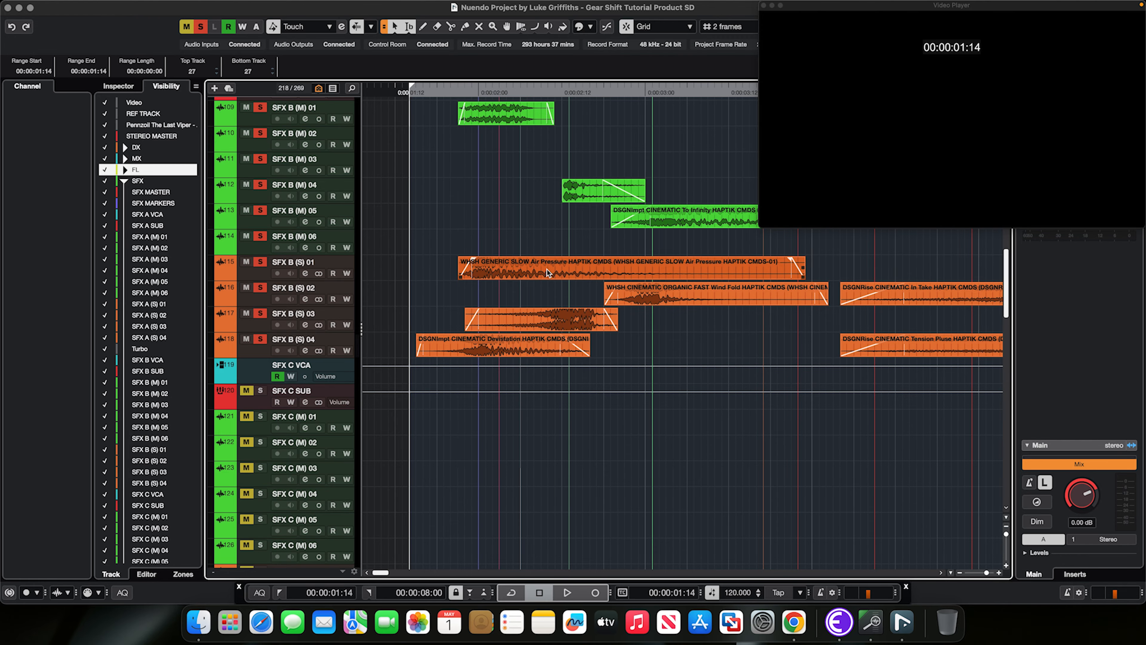
- Look along the timeline at the cinematic whoosh, impact and rise clips on the SFX B tracks and take the SFX B group out of solo
{"action": "scroll", "coordinate": [546, 271], "scroll_direction": "right", "scroll_amount": 10}
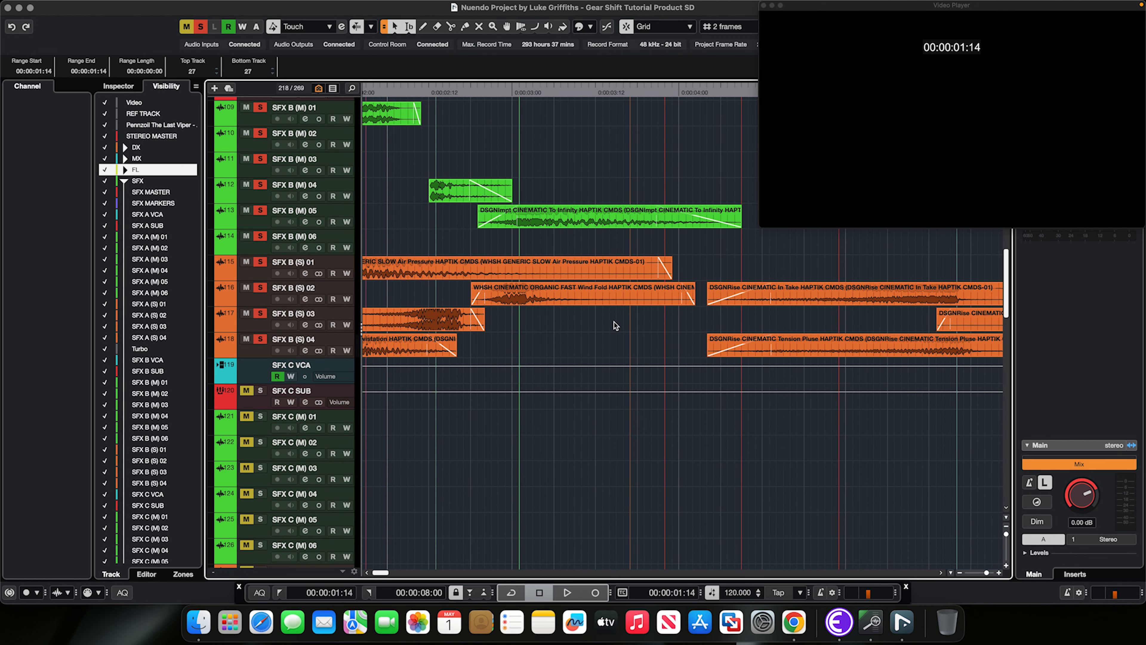
{"action": "scroll", "coordinate": [614, 325], "scroll_direction": "right", "scroll_amount": 15}
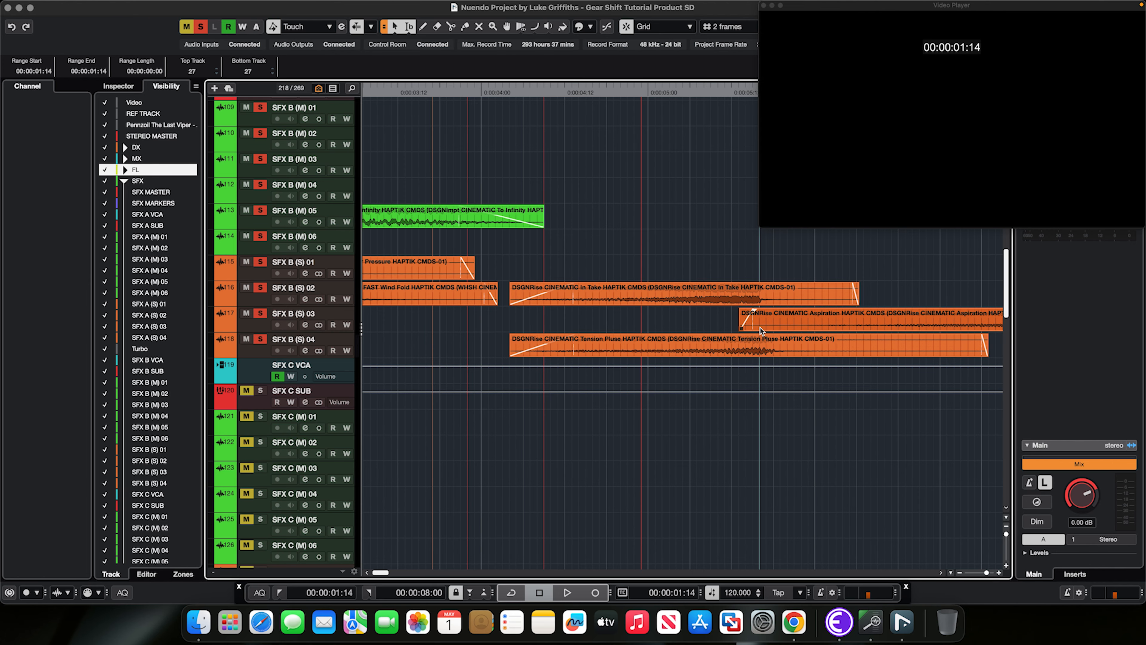
{"action": "scroll", "coordinate": [760, 331], "scroll_direction": "right", "scroll_amount": 10}
{"action": "scroll", "coordinate": [648, 317], "scroll_direction": "left", "scroll_amount": 15}
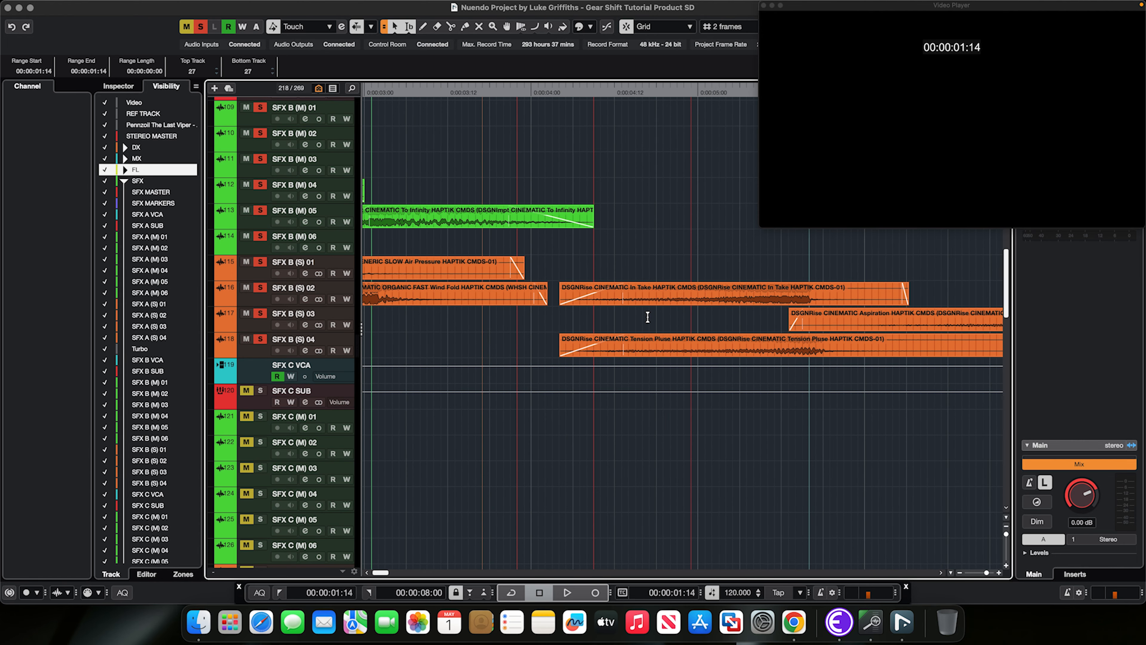
{"action": "scroll", "coordinate": [647, 317], "scroll_direction": "left", "scroll_amount": 3}
{"action": "scroll", "coordinate": [648, 317], "scroll_direction": "left", "scroll_amount": 15}
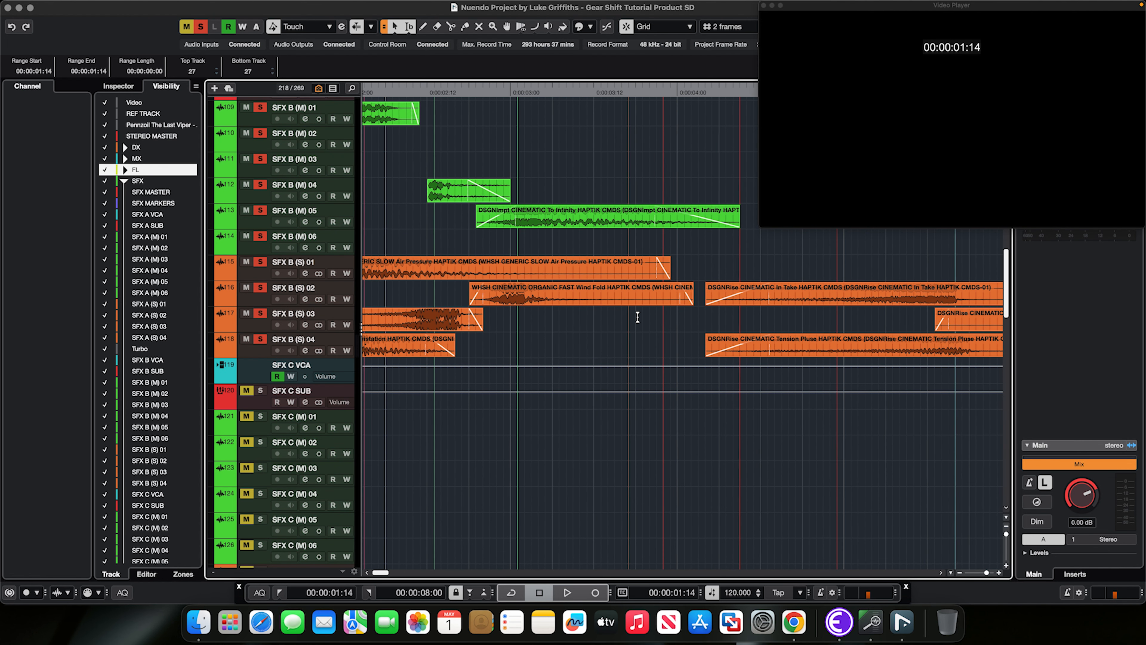
{"action": "scroll", "coordinate": [641, 317], "scroll_direction": "up", "scroll_amount": 5}
{"action": "left_click", "coordinate": [259, 210]}
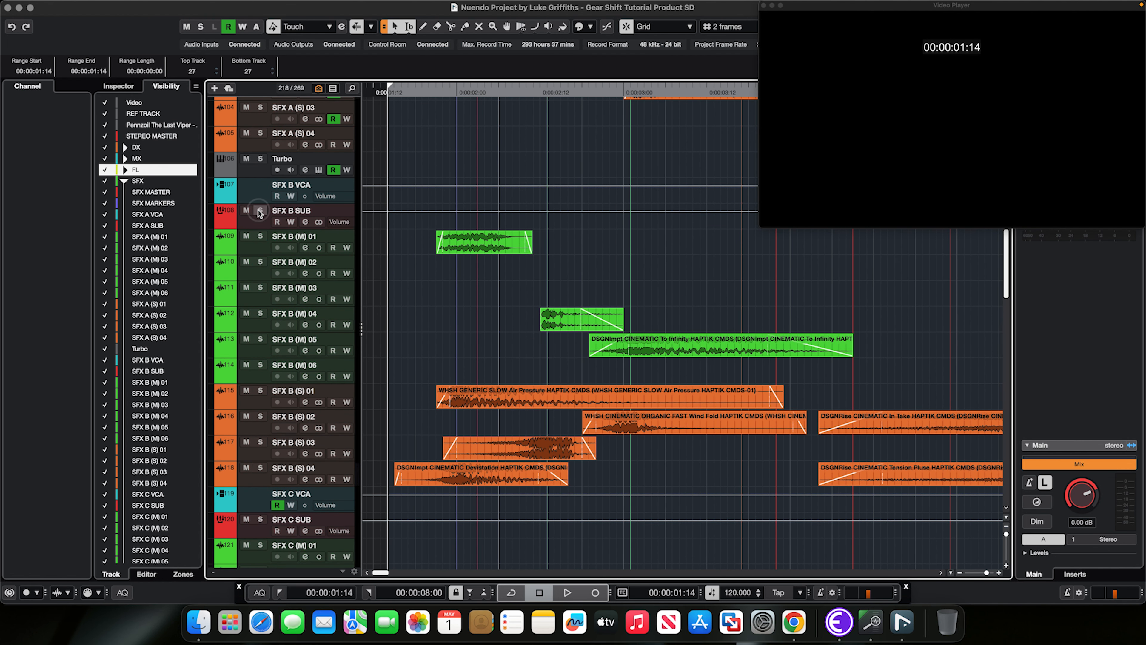
- Solo SFX D SUB and play its texture, ambience and particle clips from 00:00:02:22
{"action": "scroll", "coordinate": [378, 275], "scroll_direction": "down", "scroll_amount": 10}
{"action": "scroll", "coordinate": [378, 274], "scroll_direction": "down", "scroll_amount": 7}
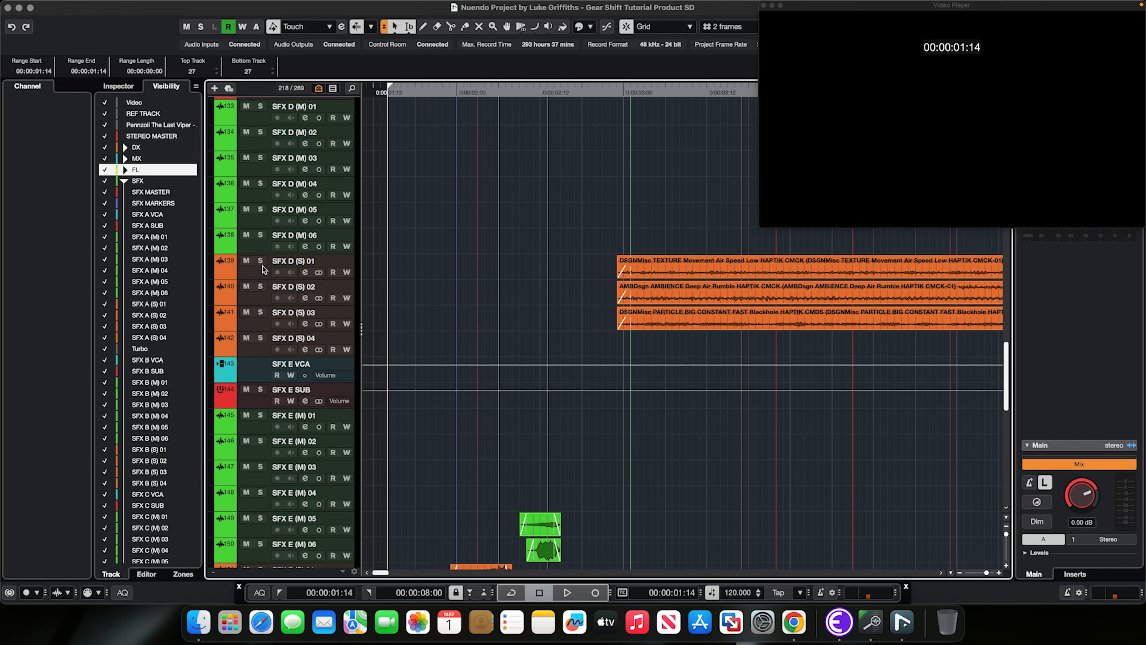
{"action": "left_click", "coordinate": [260, 261]}
{"action": "left_click", "coordinate": [260, 262]}
{"action": "scroll", "coordinate": [262, 262], "scroll_direction": "up", "scroll_amount": 2}
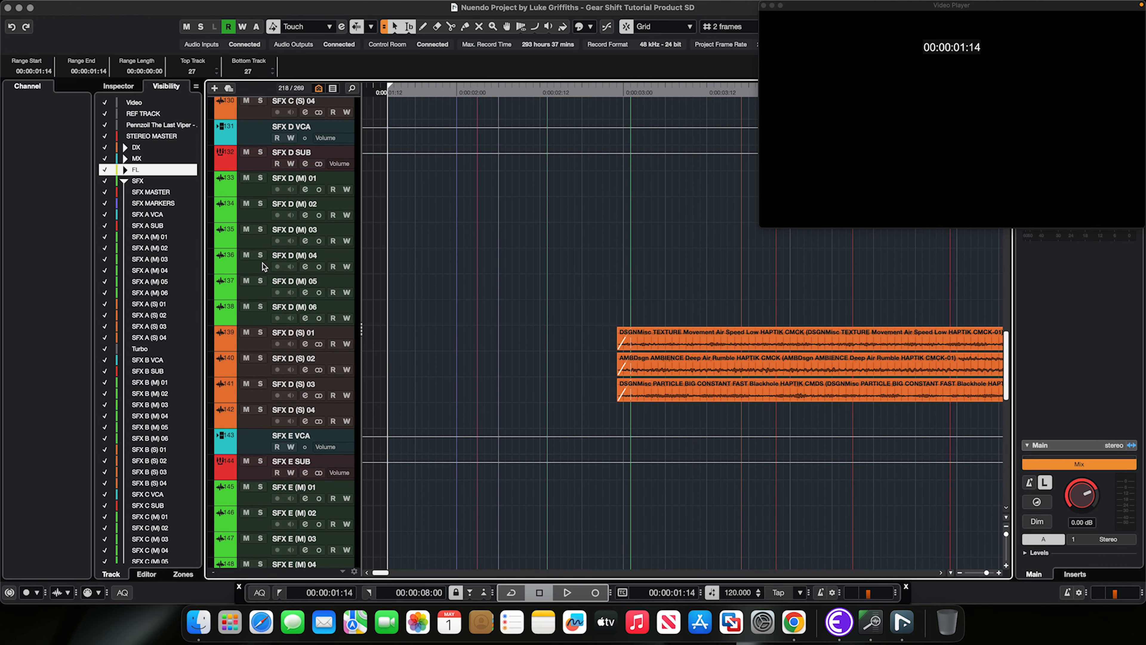
{"action": "scroll", "coordinate": [262, 262], "scroll_direction": "up", "scroll_amount": 1}
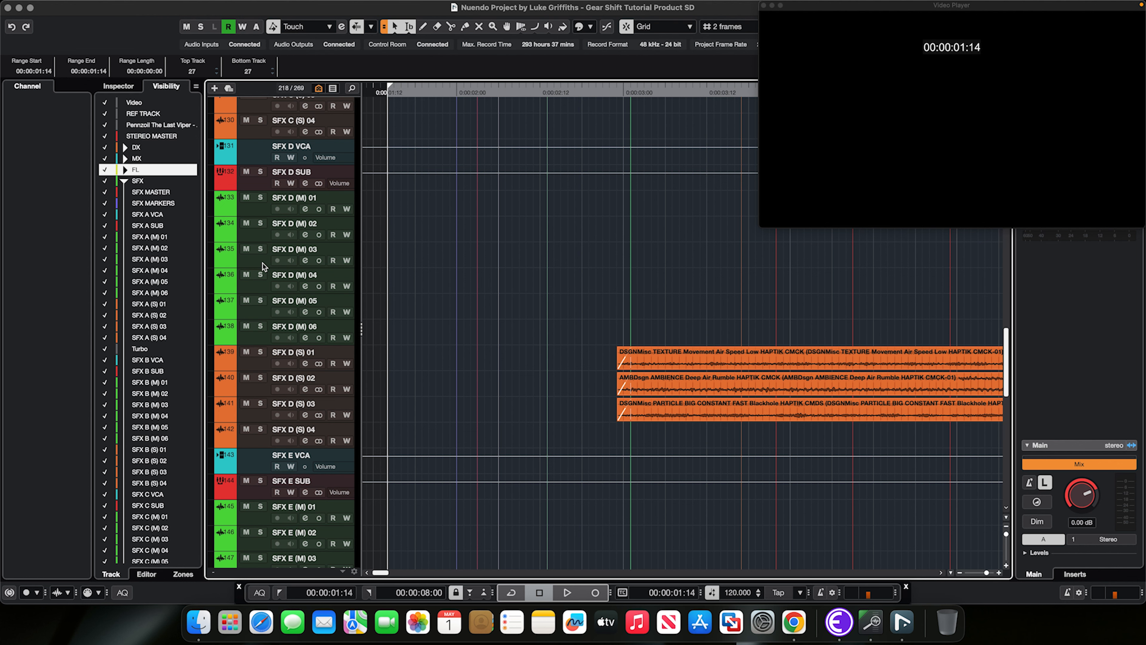
{"action": "left_click", "coordinate": [260, 172]}
{"action": "scroll", "coordinate": [509, 343], "scroll_direction": "down", "scroll_amount": 3}
{"action": "left_click", "coordinate": [609, 305]}
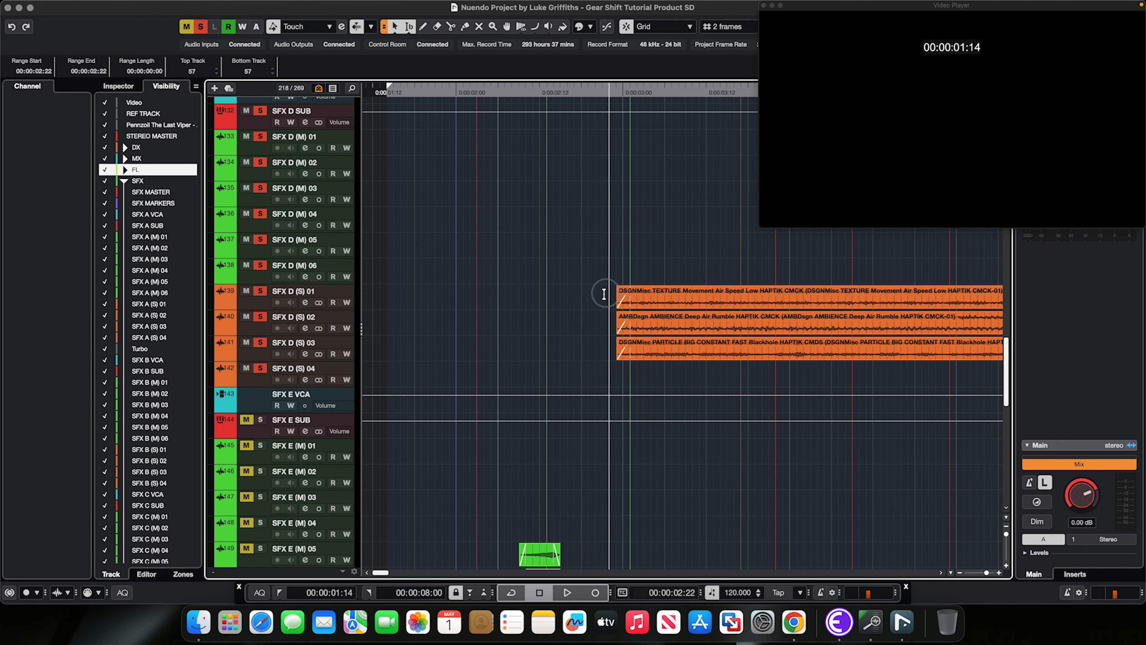
{"action": "scroll", "coordinate": [577, 320], "scroll_direction": "left", "scroll_amount": 1}
{"action": "key", "text": "space"}
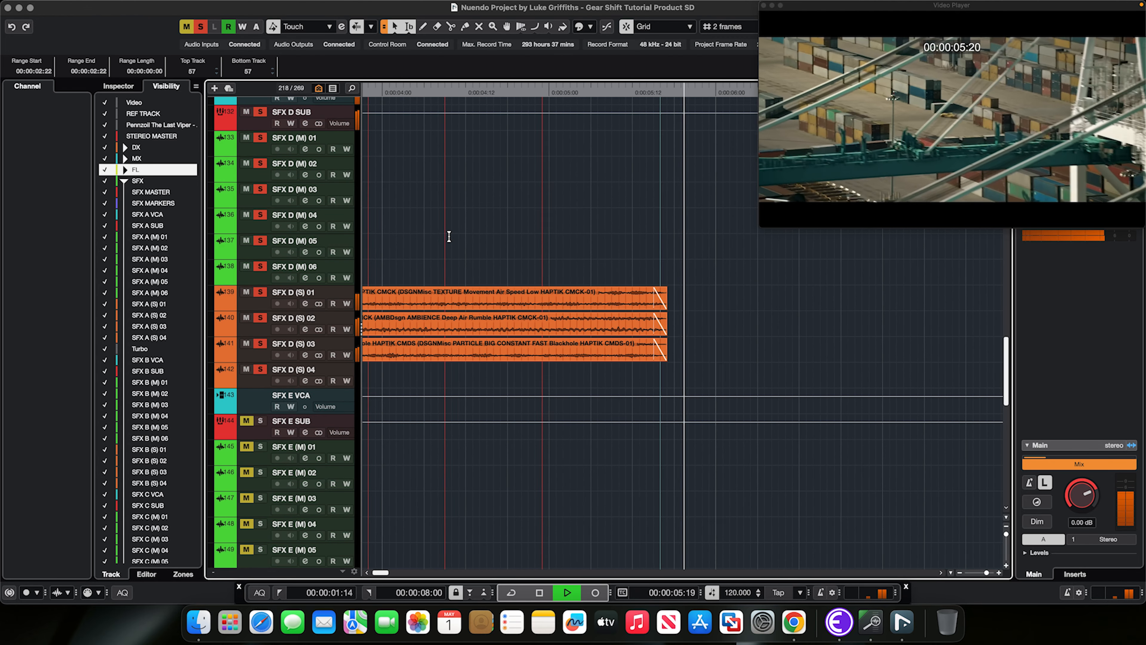
{"action": "key", "text": "space"}
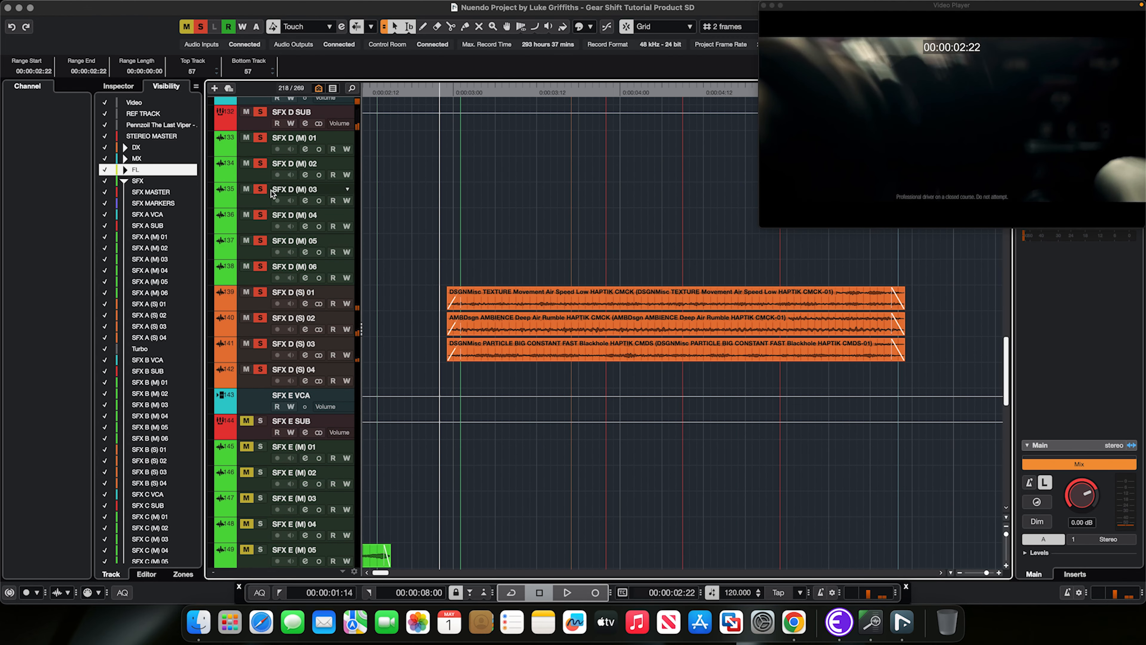
- Take the SFX D group out of solo and audition its (S) tracks individually from 00:00:02:22, including the Blackhole clip on SFX D (S) 03
{"action": "scroll", "coordinate": [272, 301], "scroll_direction": "up", "scroll_amount": 3}
{"action": "left_click", "coordinate": [260, 192]}
{"action": "scroll", "coordinate": [266, 199], "scroll_direction": "down", "scroll_amount": 4}
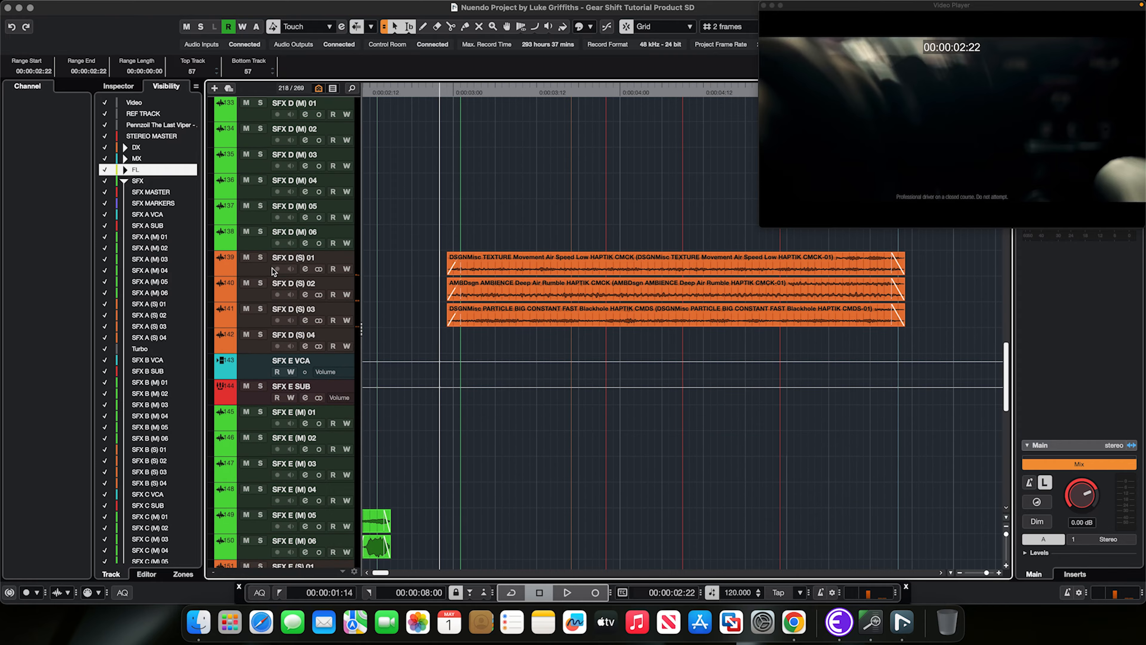
{"action": "left_click", "coordinate": [261, 259]}
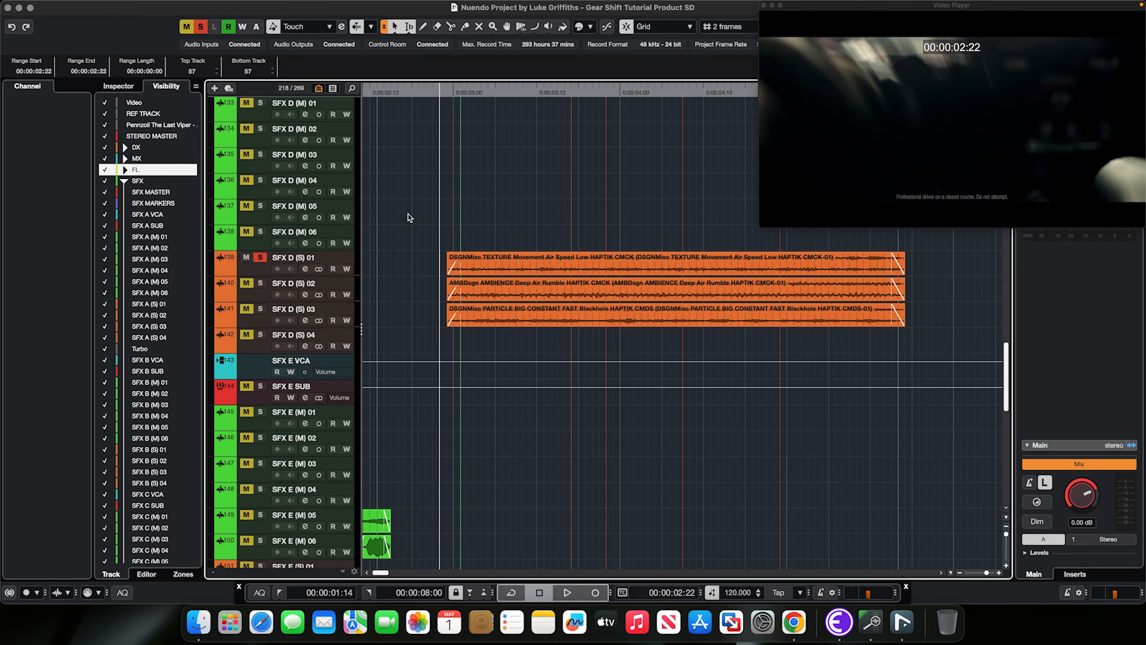
{"action": "key", "text": "space"}
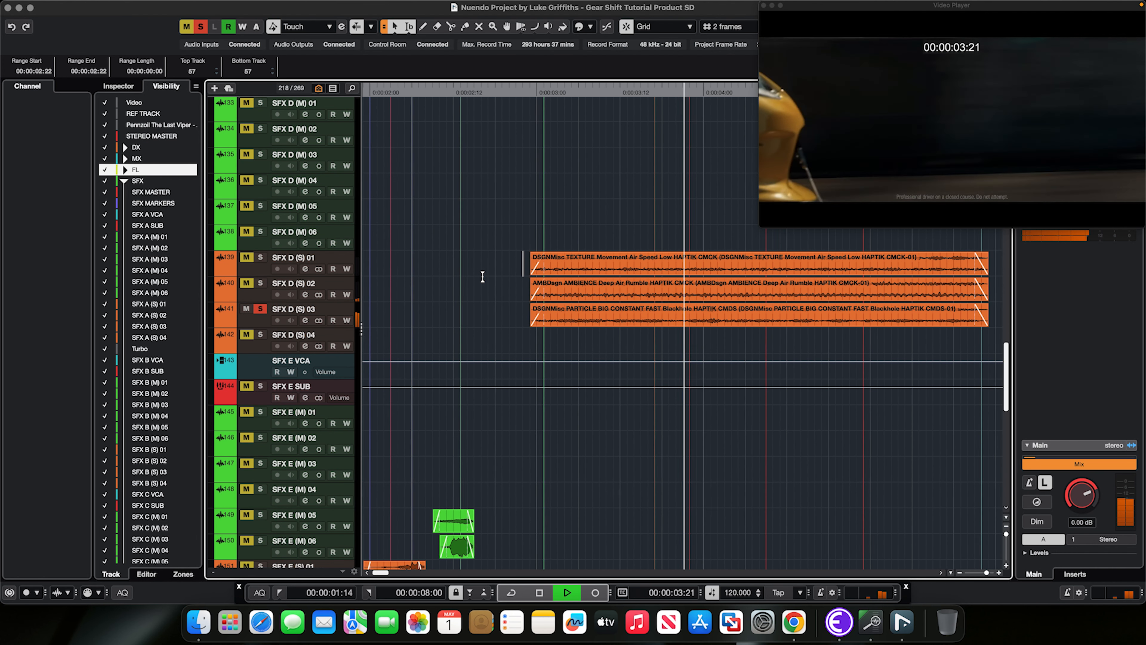
{"action": "key", "text": "space"}
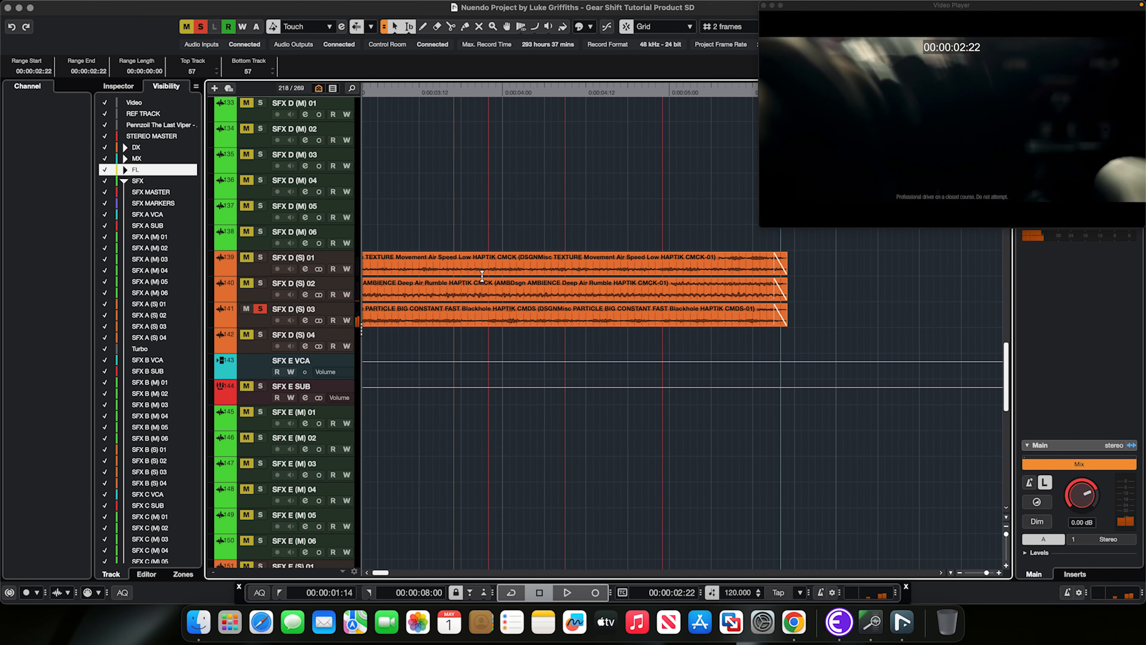
{"action": "scroll", "coordinate": [482, 275], "scroll_direction": "left", "scroll_amount": 5}
{"action": "left_click", "coordinate": [260, 309]}
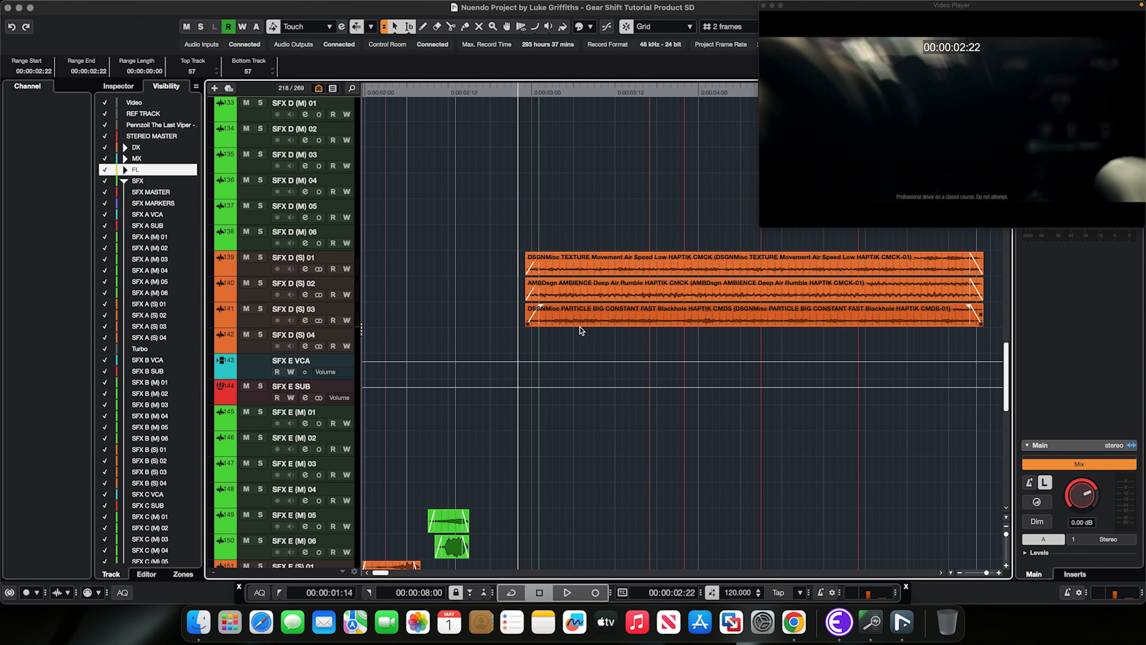
- Enlarge the SFX D (S) 03 track and inspect the delay and channel settings of its kHs Haas insert
{"action": "left_click", "coordinate": [505, 312]}
{"action": "left_click", "coordinate": [254, 324]}
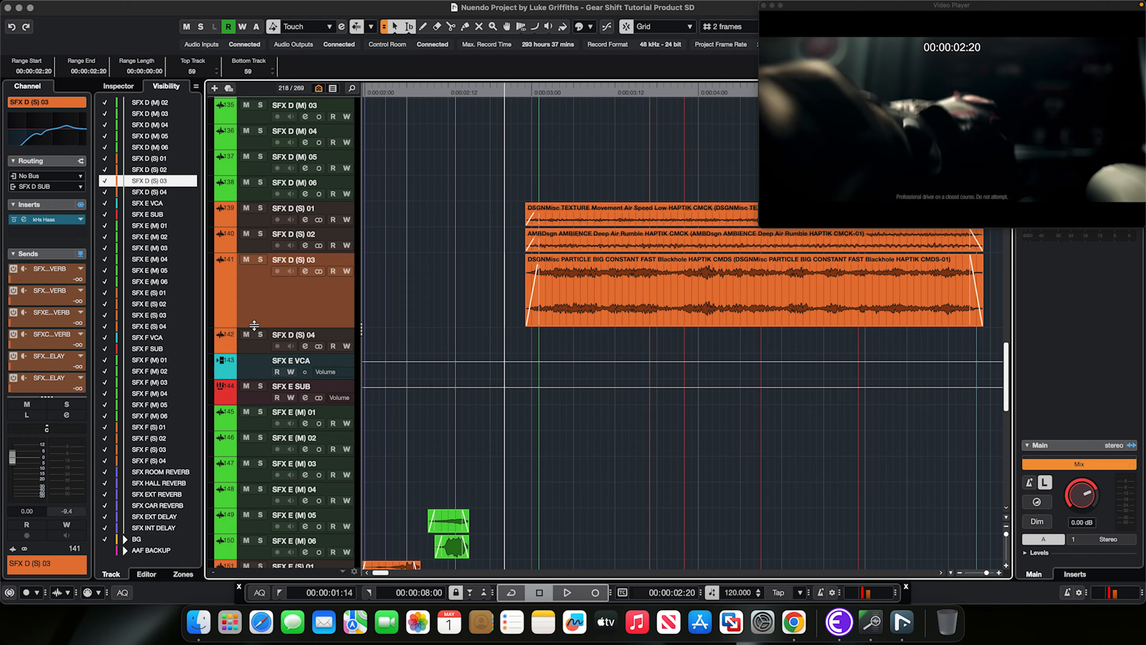
{"action": "left_click", "coordinate": [55, 220]}
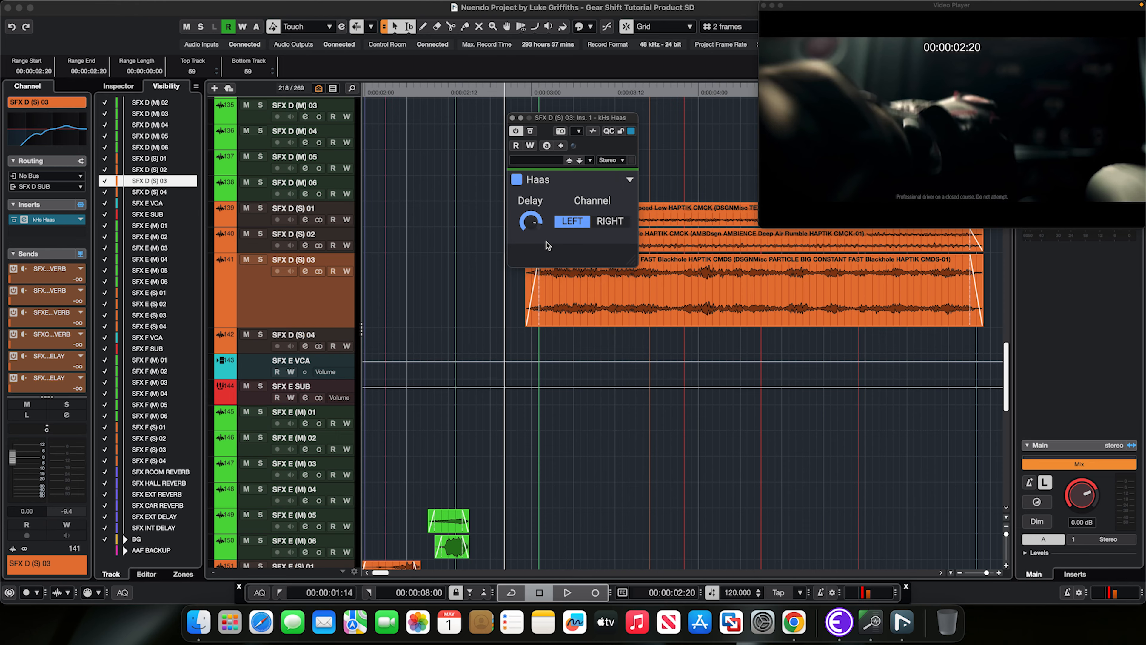
{"action": "left_click", "coordinate": [514, 118]}
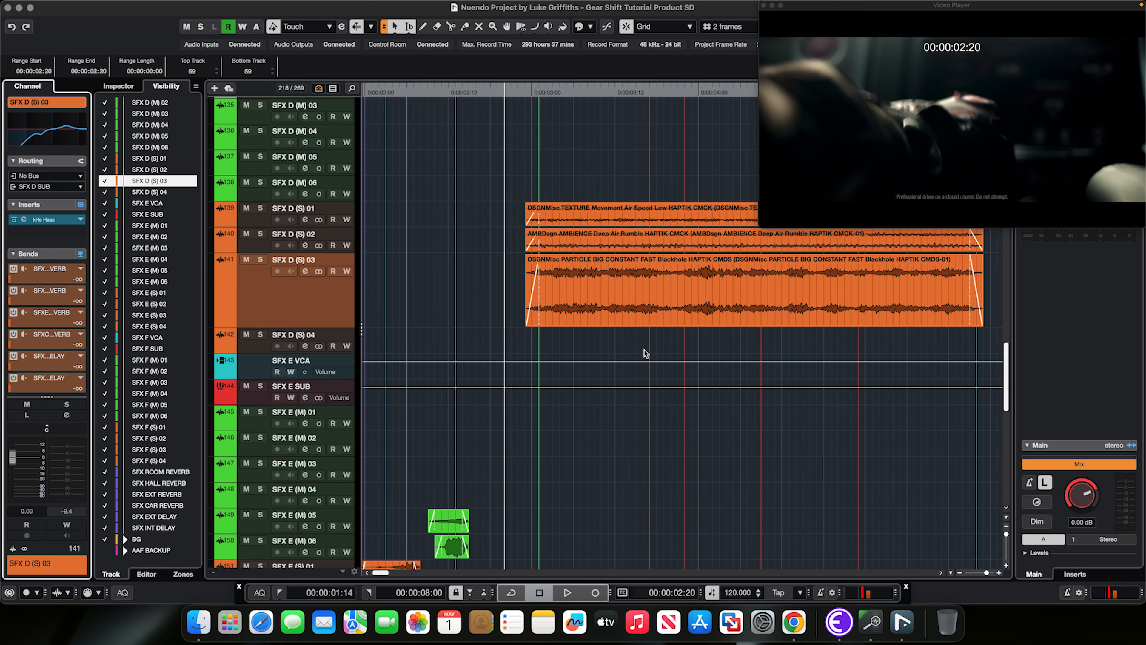
- Bypass the kHs Haas insert on SFX D (S) 03 and play the track in solo from 00:00:02:20
{"action": "left_click", "coordinate": [15, 220]}
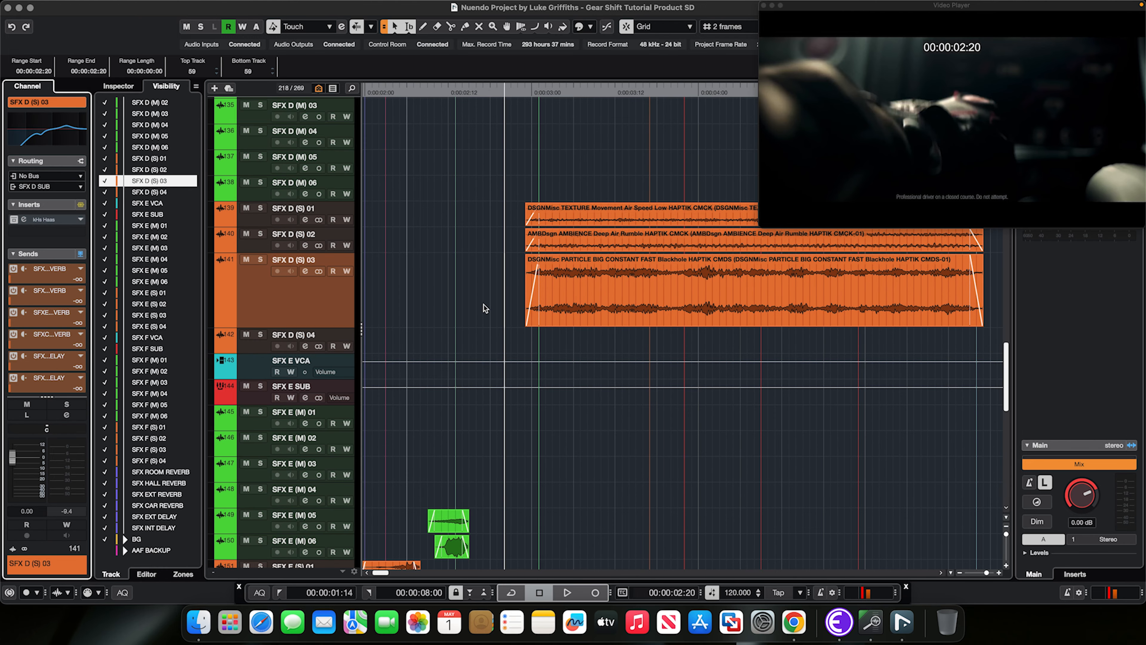
{"action": "left_click", "coordinate": [260, 259]}
{"action": "key", "text": "space"}
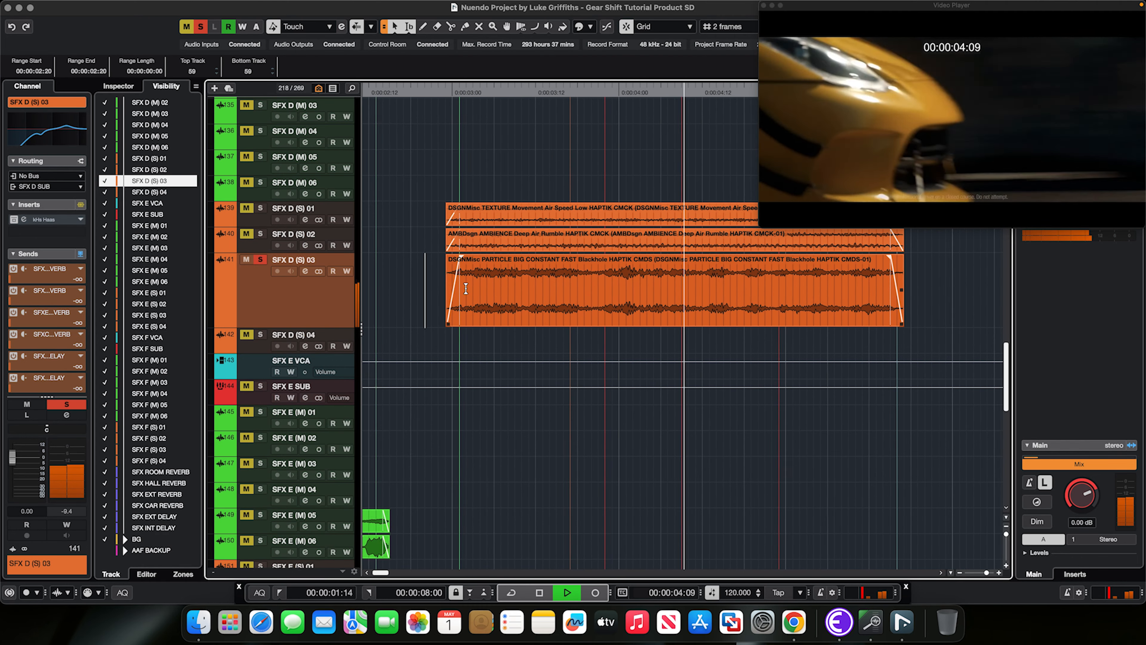
{"action": "key", "text": "space"}
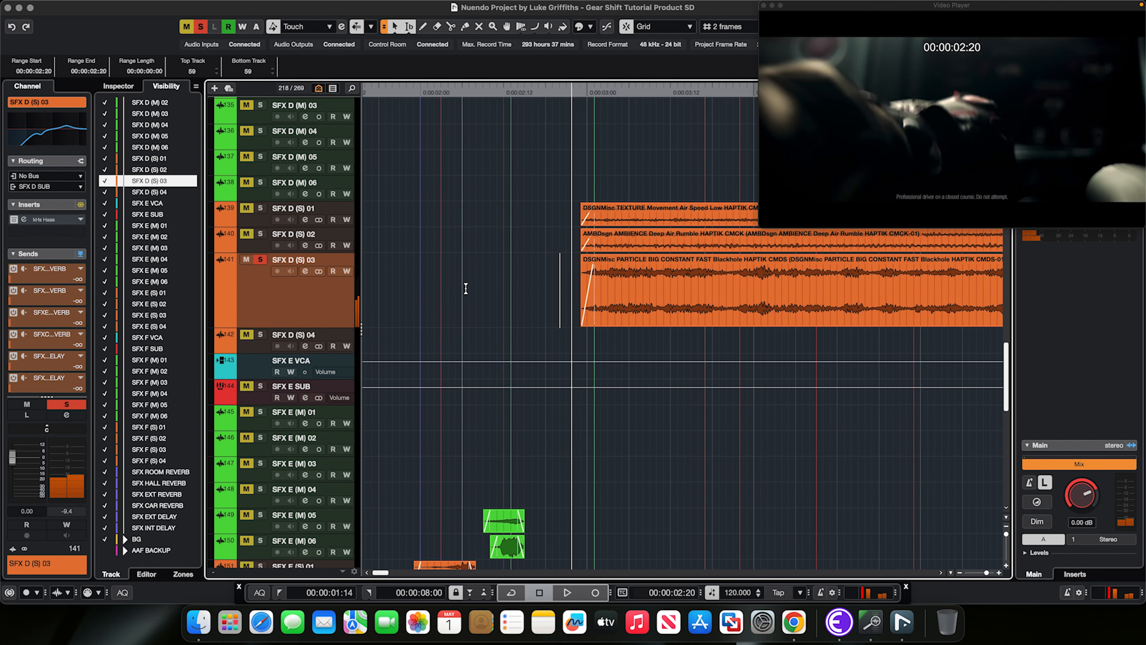
{"action": "scroll", "coordinate": [465, 288], "scroll_direction": "right", "scroll_amount": 5}
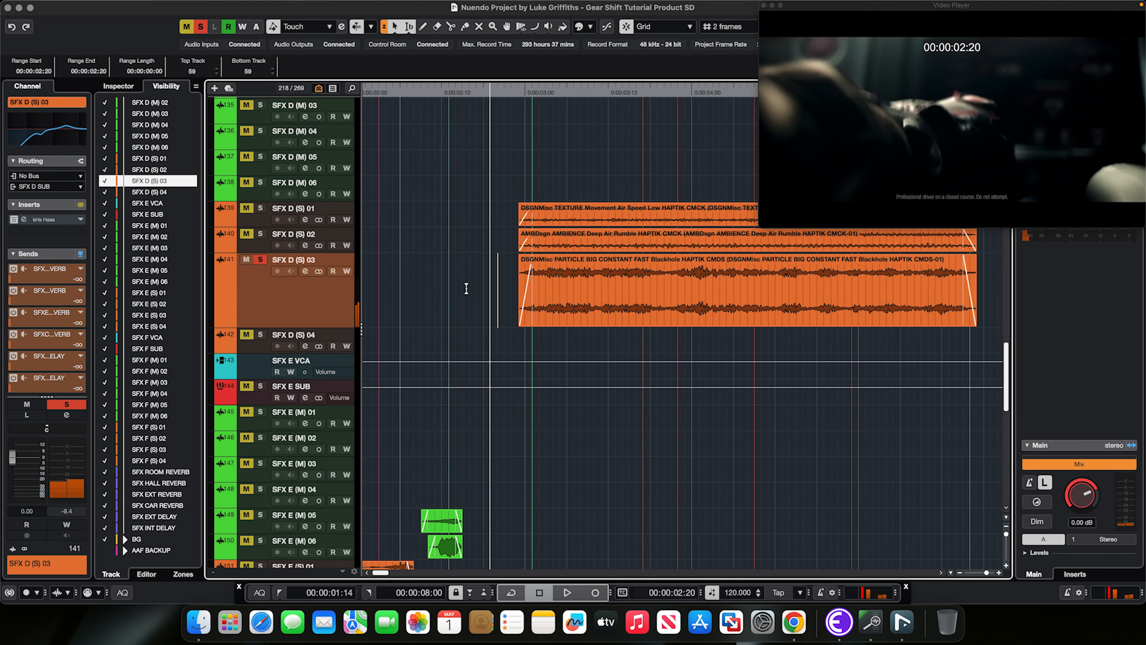
{"action": "left_click", "coordinate": [260, 260]}
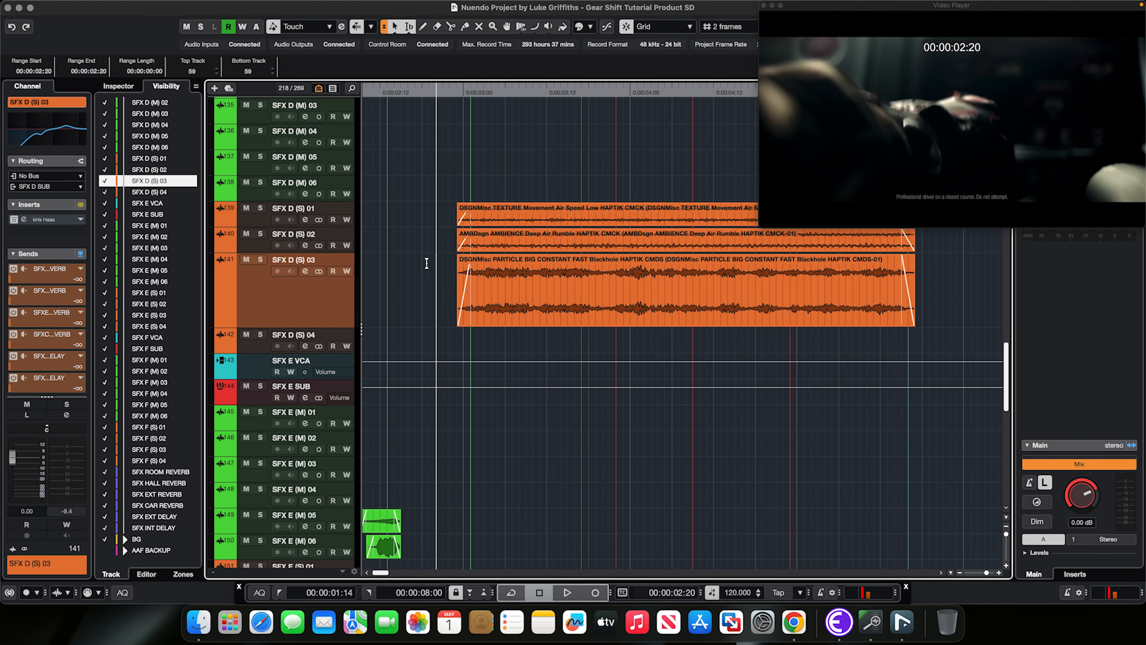
- Solo SFX E SUB and play its gear shift, granular whoosh and knife scrape clips from 00:00:01:20
{"action": "scroll", "coordinate": [427, 264], "scroll_direction": "up", "scroll_amount": 1}
{"action": "scroll", "coordinate": [427, 263], "scroll_direction": "left", "scroll_amount": 1}
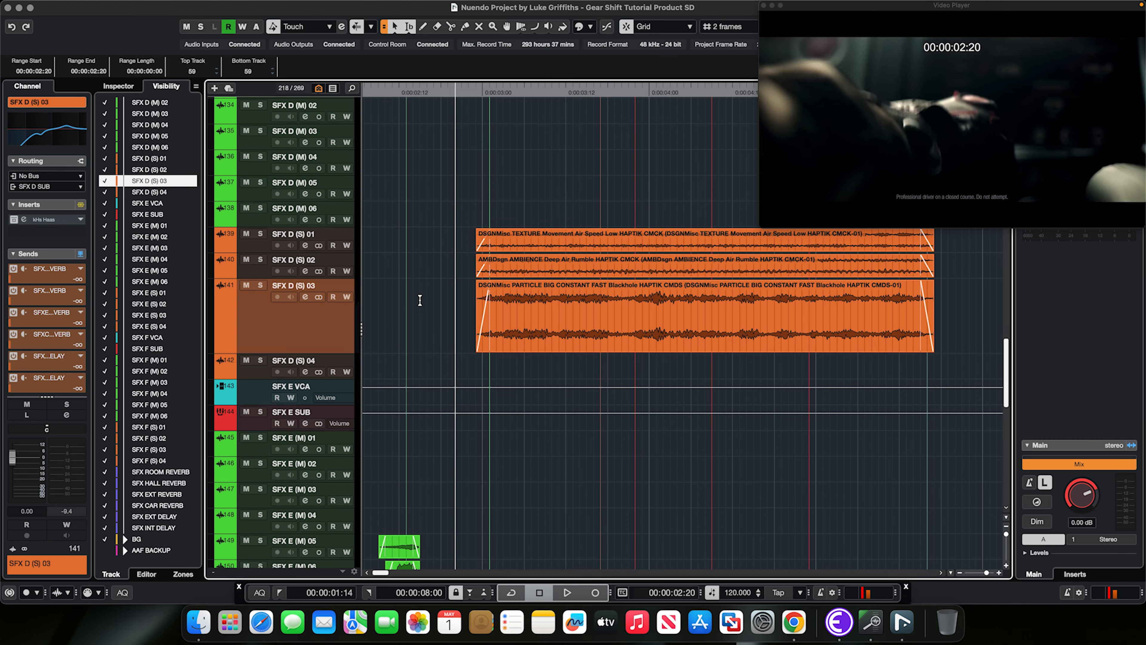
{"action": "scroll", "coordinate": [420, 299], "scroll_direction": "down", "scroll_amount": 9}
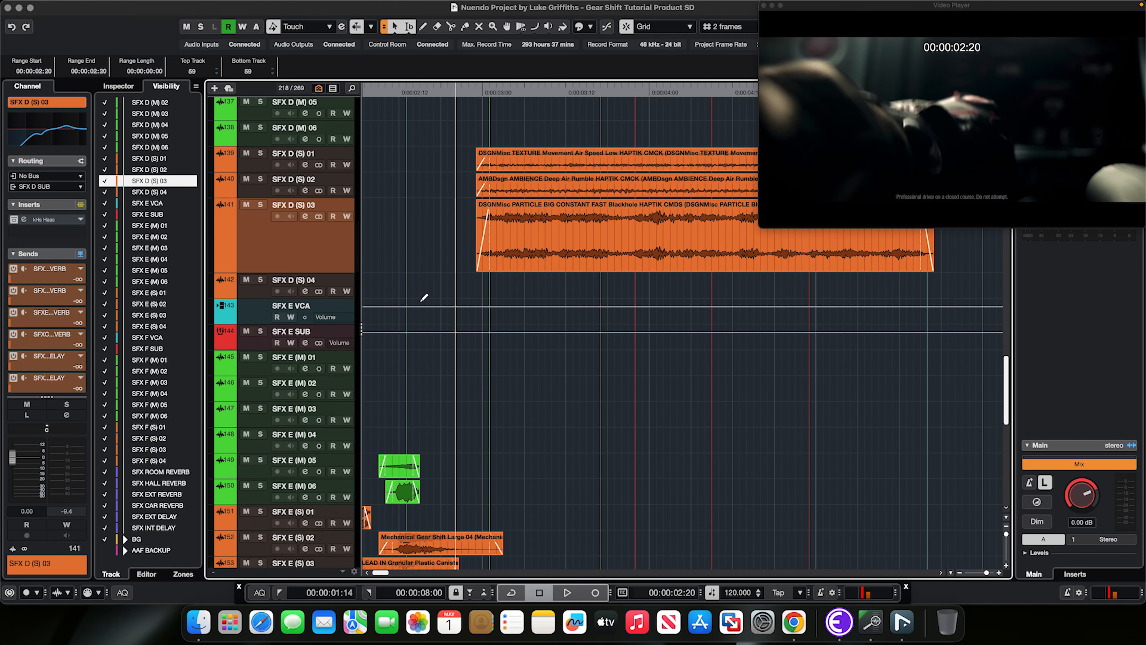
{"action": "scroll", "coordinate": [422, 300], "scroll_direction": "left", "scroll_amount": 10}
{"action": "left_click", "coordinate": [260, 174]}
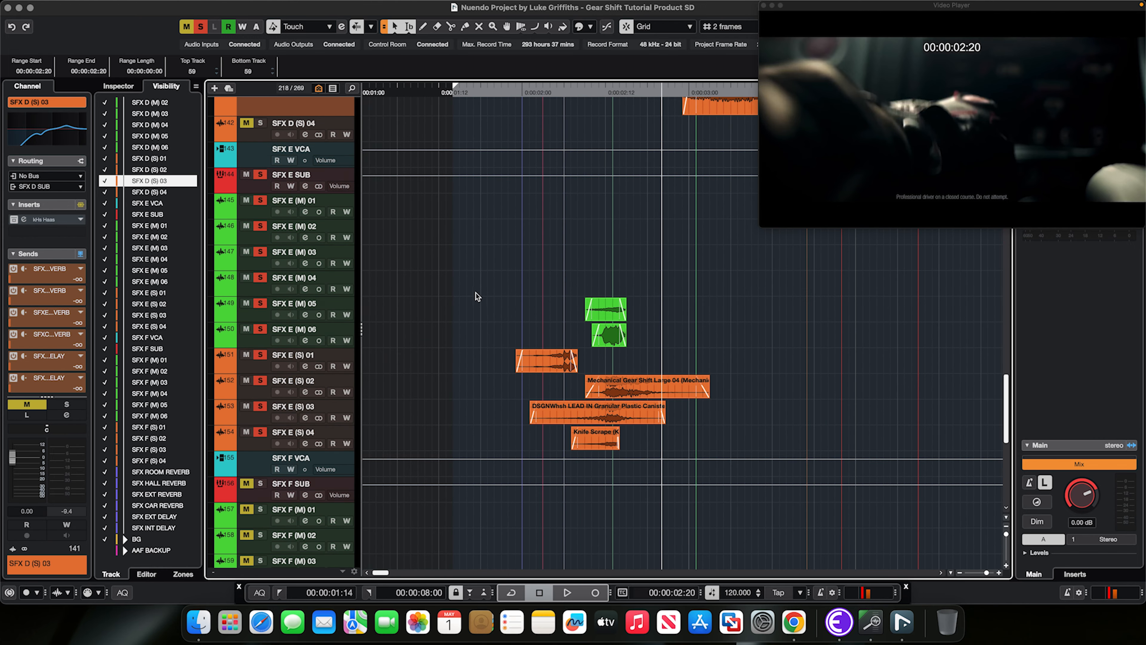
{"action": "left_click", "coordinate": [498, 308]}
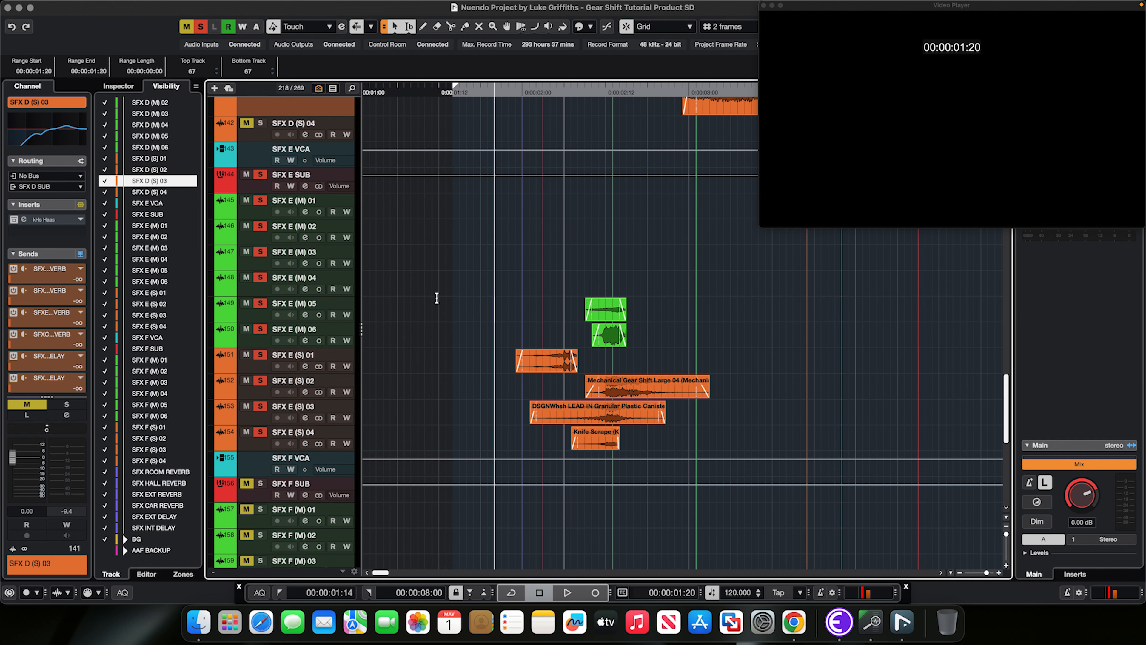
{"action": "scroll", "coordinate": [436, 297], "scroll_direction": "up", "scroll_amount": 8}
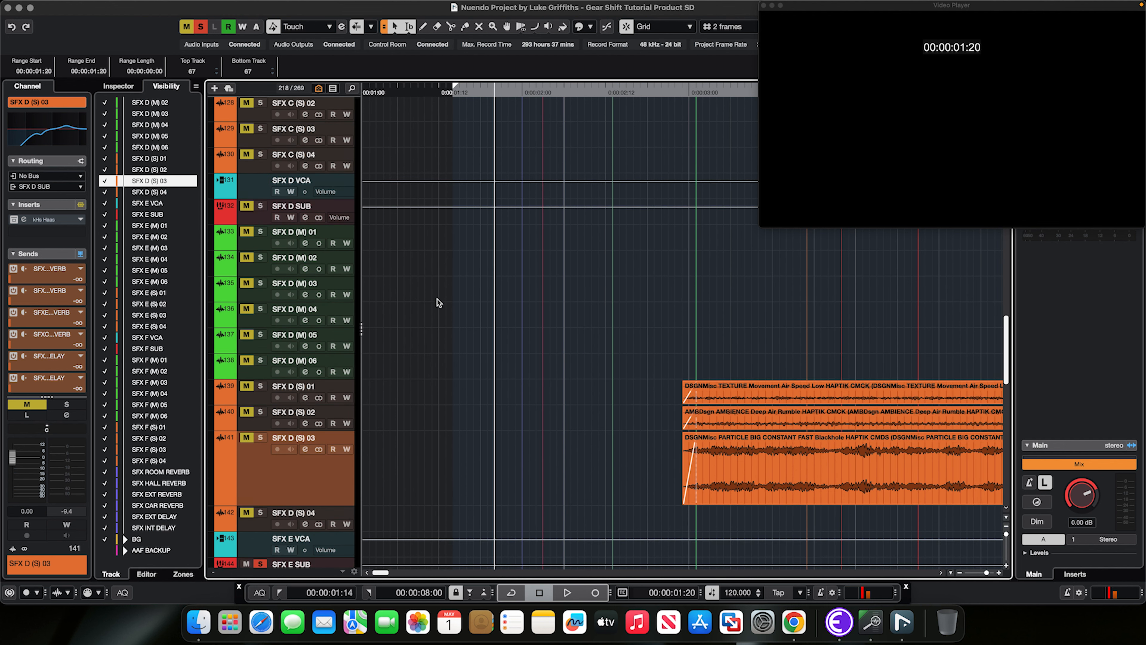
{"action": "scroll", "coordinate": [437, 298], "scroll_direction": "down", "scroll_amount": 12}
{"action": "scroll", "coordinate": [370, 366], "scroll_direction": "up", "scroll_amount": 9}
{"action": "scroll", "coordinate": [370, 367], "scroll_direction": "down", "scroll_amount": 9}
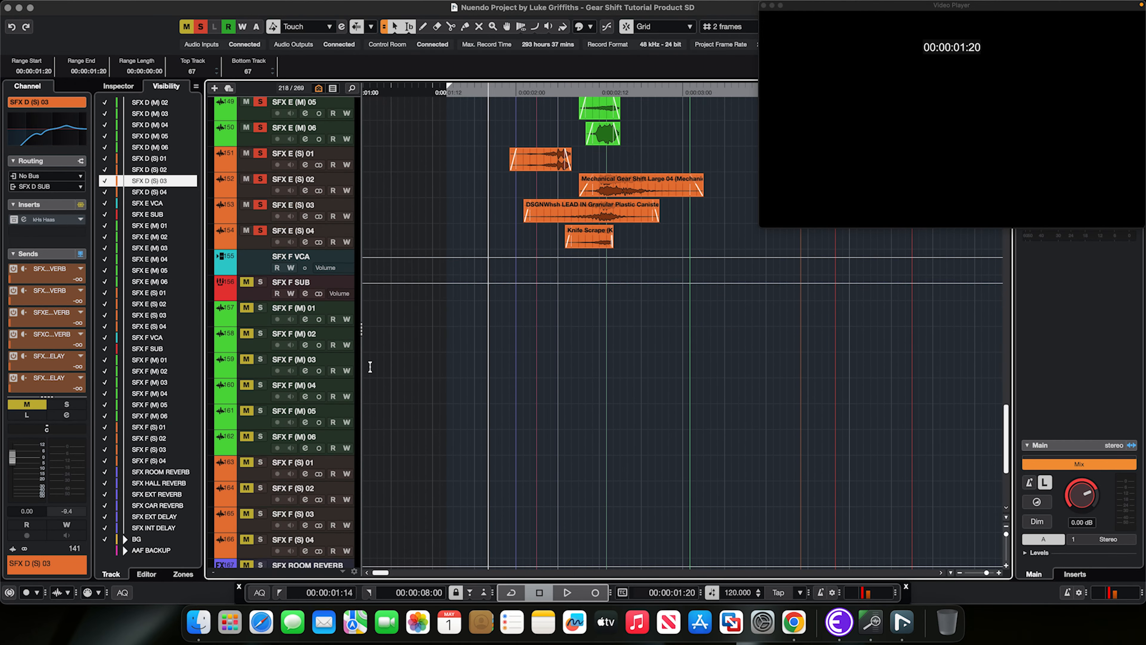
{"action": "key", "text": "space"}
{"action": "scroll", "coordinate": [397, 262], "scroll_direction": "up", "scroll_amount": 4}
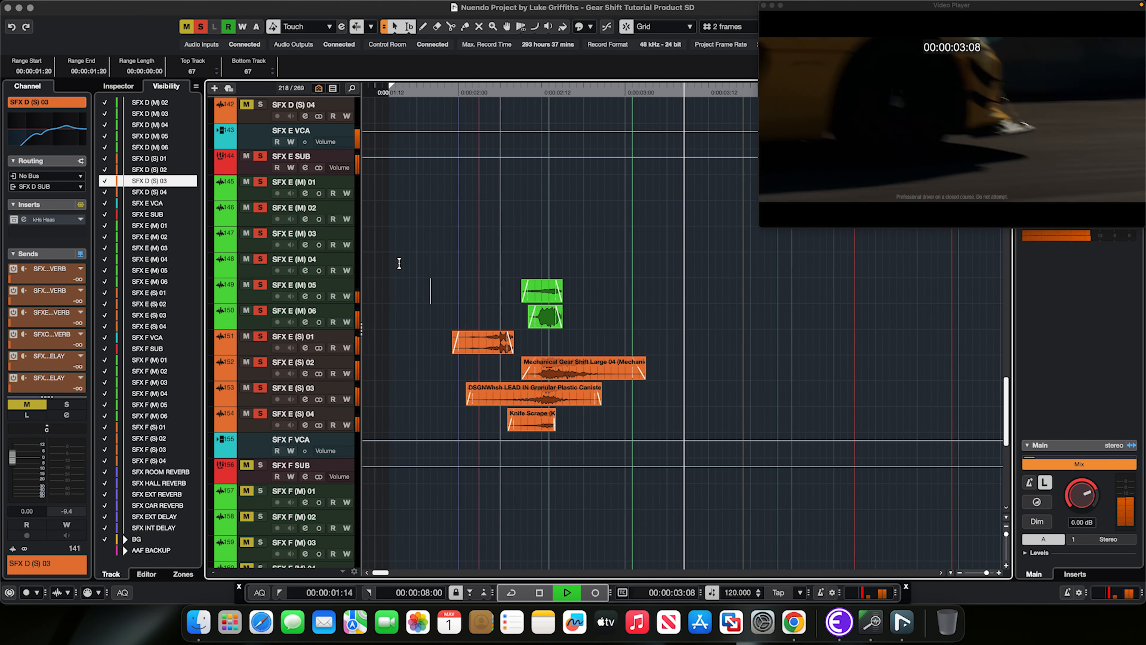
{"action": "key", "text": "space"}
- Audition SFX E (M) 05 and SFX E (M) 06 one at a time in solo from 00:00:01:20
{"action": "key", "text": "space"}
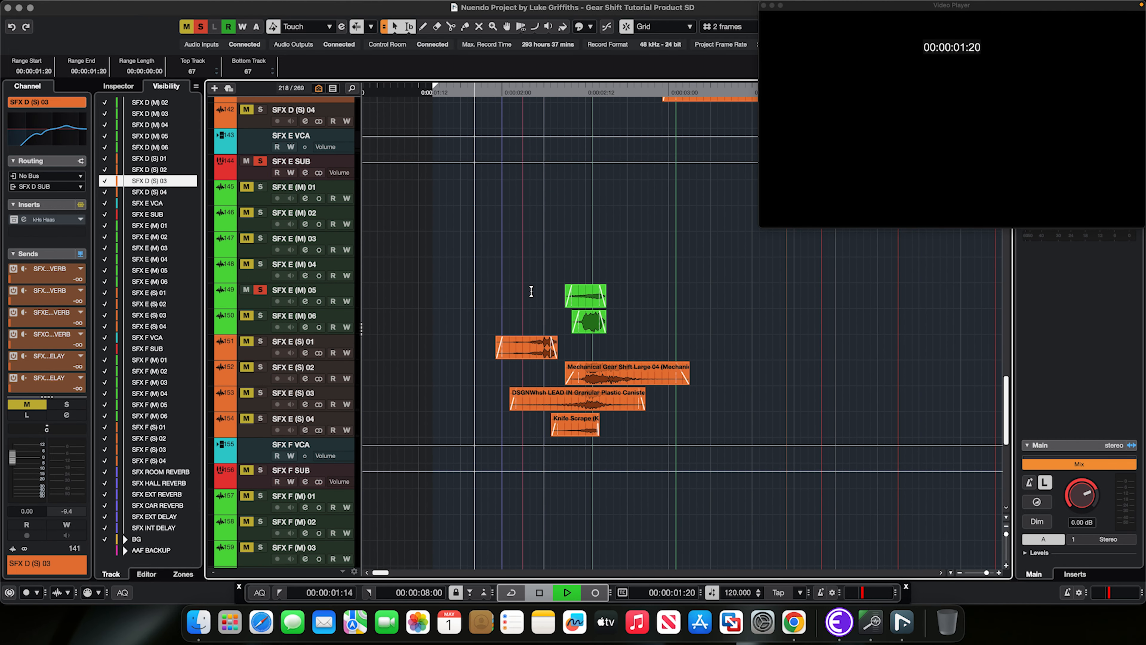
{"action": "key", "text": "space"}
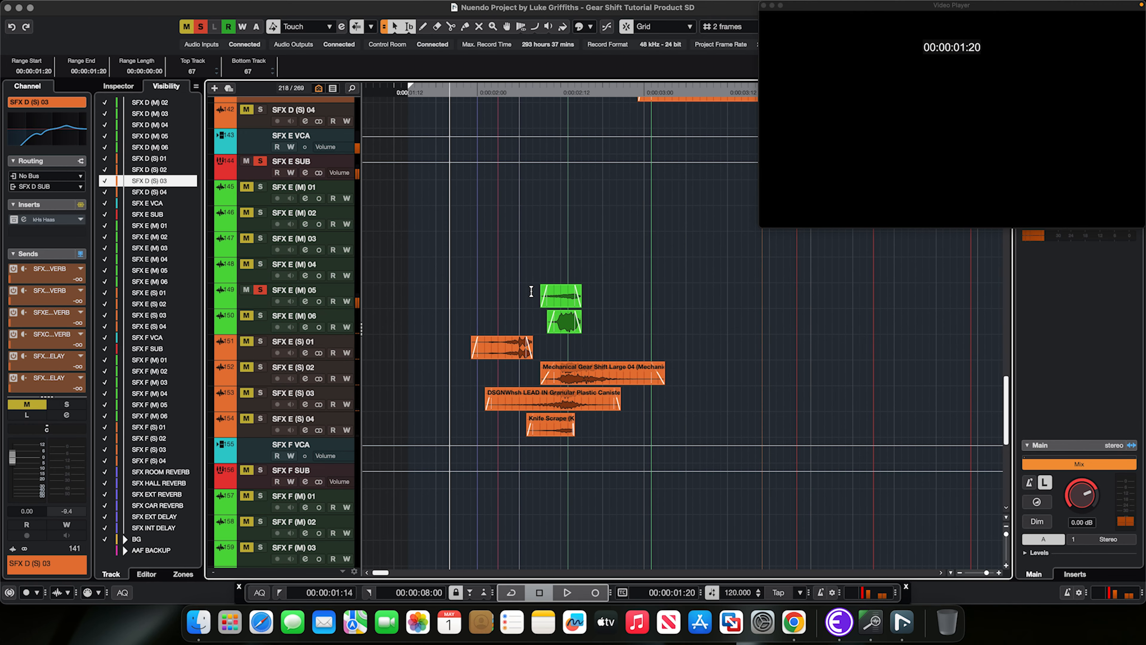
{"action": "left_click", "coordinate": [264, 291]}
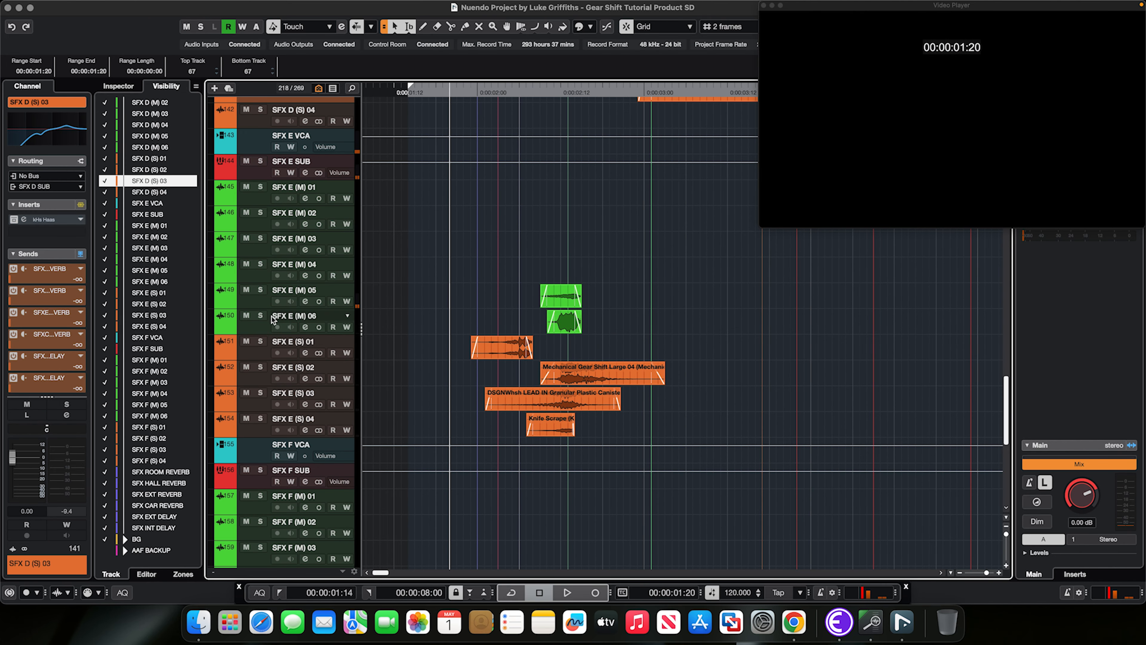
{"action": "left_click", "coordinate": [261, 315]}
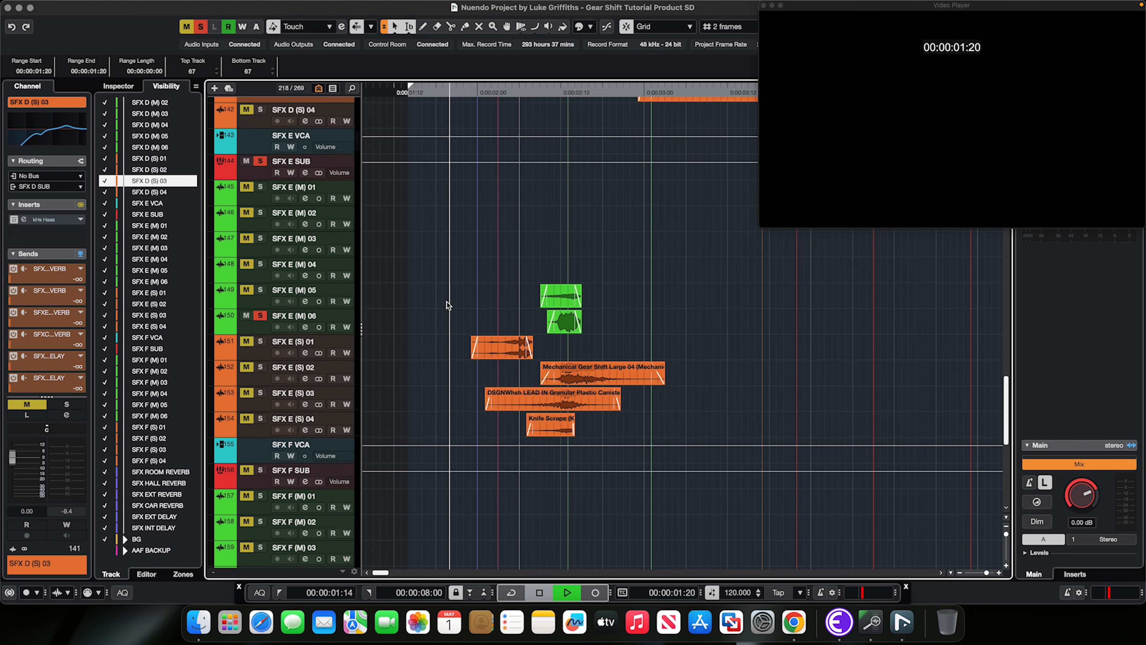
{"action": "key", "text": "space"}
{"action": "key", "text": "space"}
{"action": "left_click", "coordinate": [261, 316]}
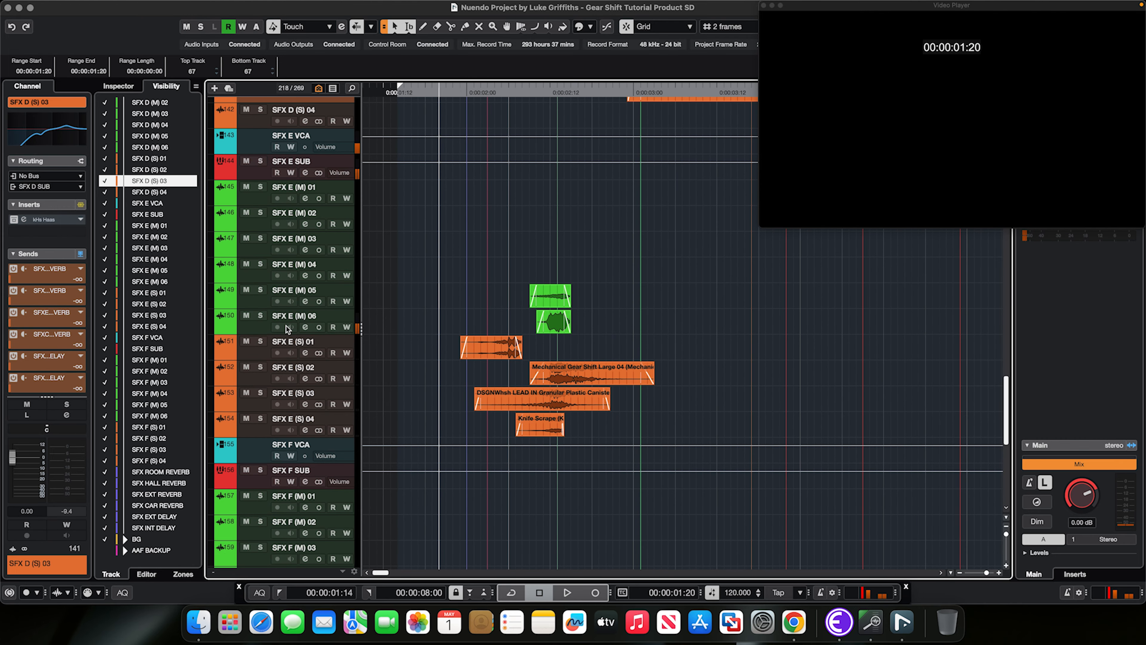
- Audition the mechanical gear shift clips on SFX E (S) 01 and SFX E (S) 02 one at a time in solo from 00:00:01:20
{"action": "left_click", "coordinate": [261, 344]}
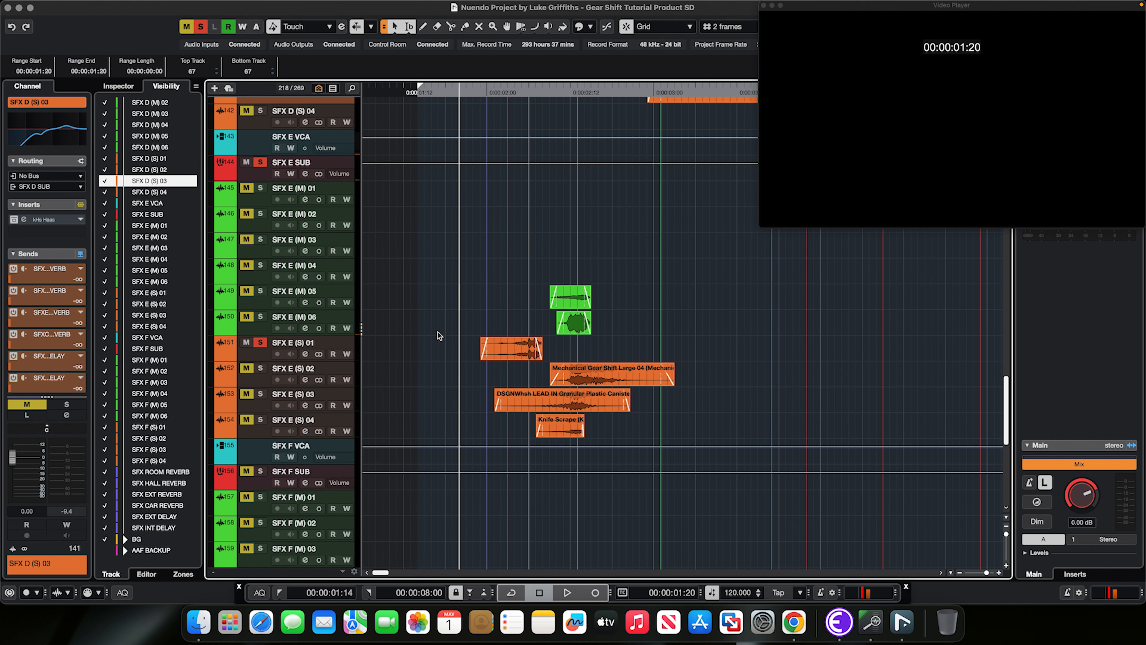
{"action": "left_click", "coordinate": [481, 339]}
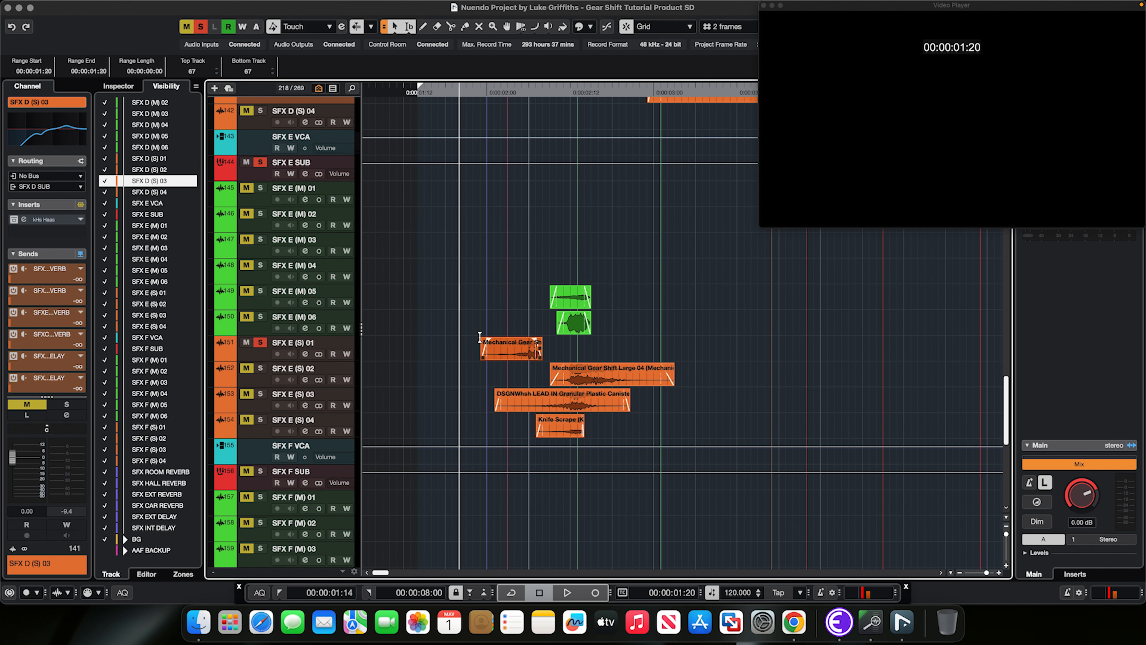
{"action": "key", "text": "space"}
{"action": "key", "text": "space"}
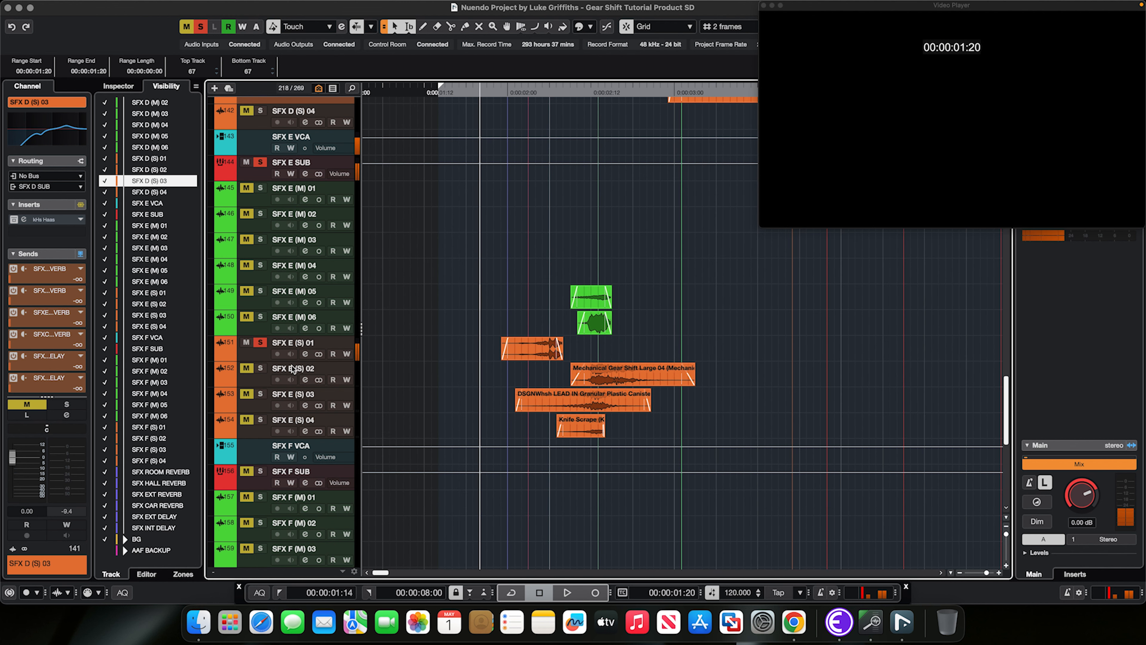
{"action": "left_click", "coordinate": [263, 343]}
{"action": "left_click", "coordinate": [260, 367]}
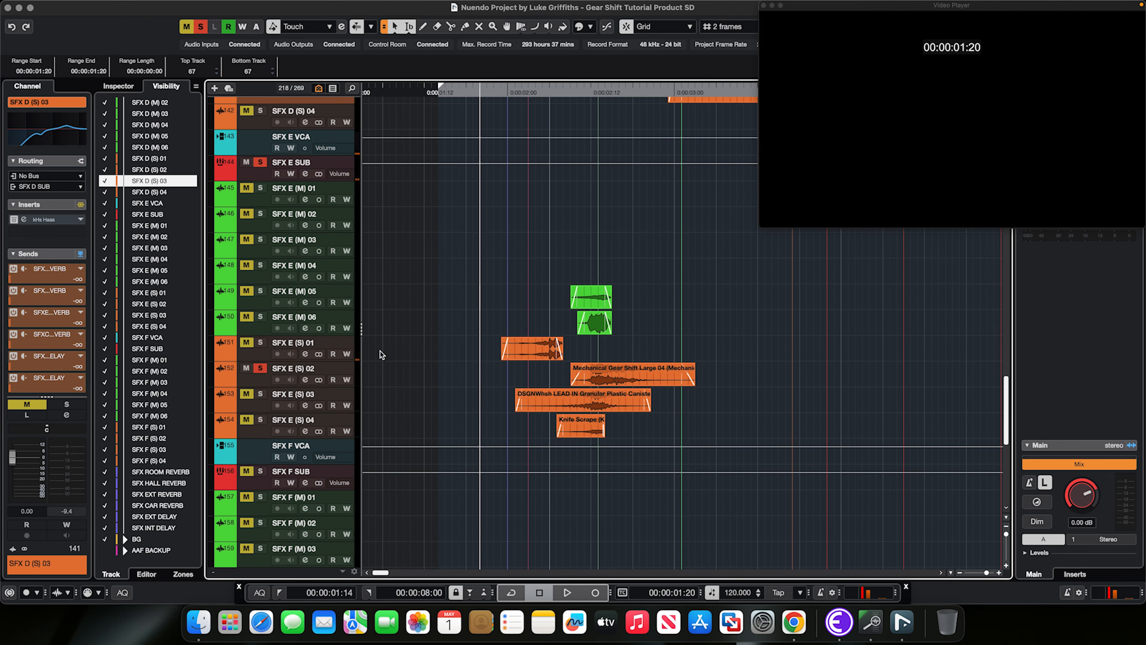
{"action": "key", "text": "space"}
{"action": "key", "text": "space"}
{"action": "left_click", "coordinate": [259, 370]}
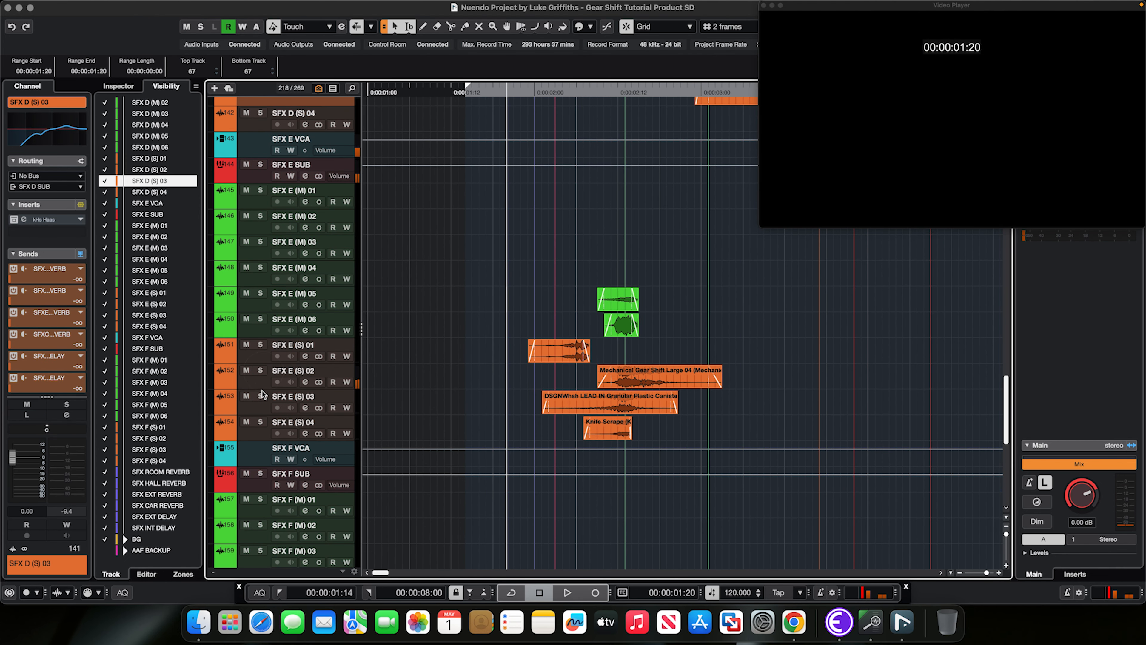
- Audition the granular whoosh on SFX E (S) 03 and the knife scrape on SFX E (S) 04 individually from 00:00:01:20
{"action": "left_click", "coordinate": [259, 396]}
{"action": "key", "text": "space"}
{"action": "key", "text": "space"}
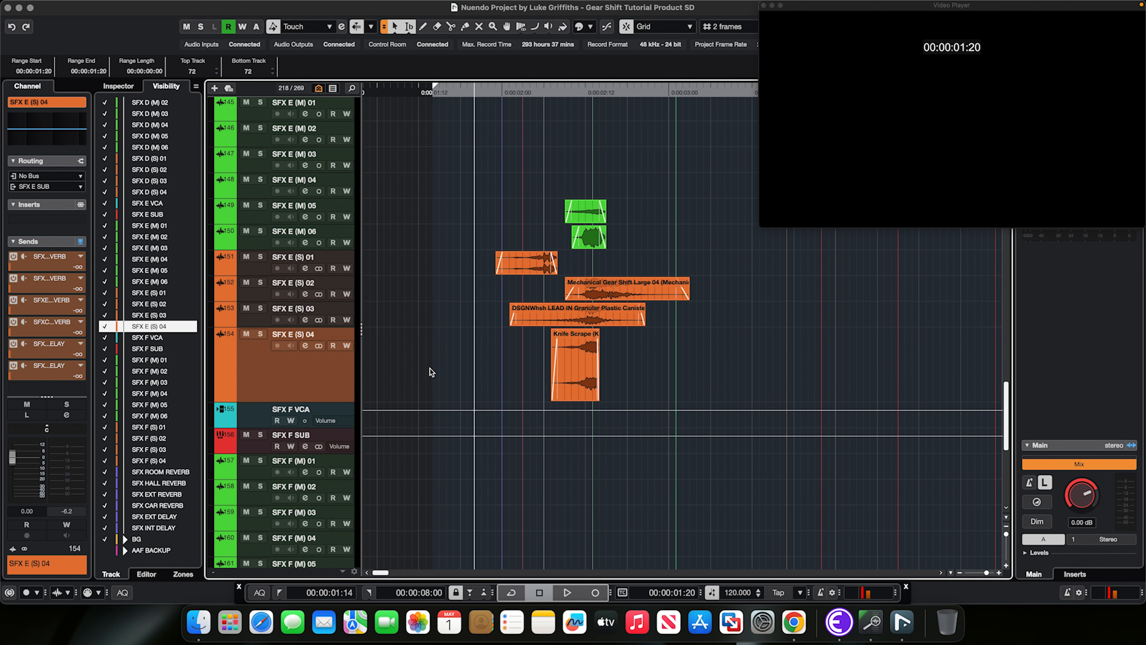
{"action": "left_click", "coordinate": [260, 333]}
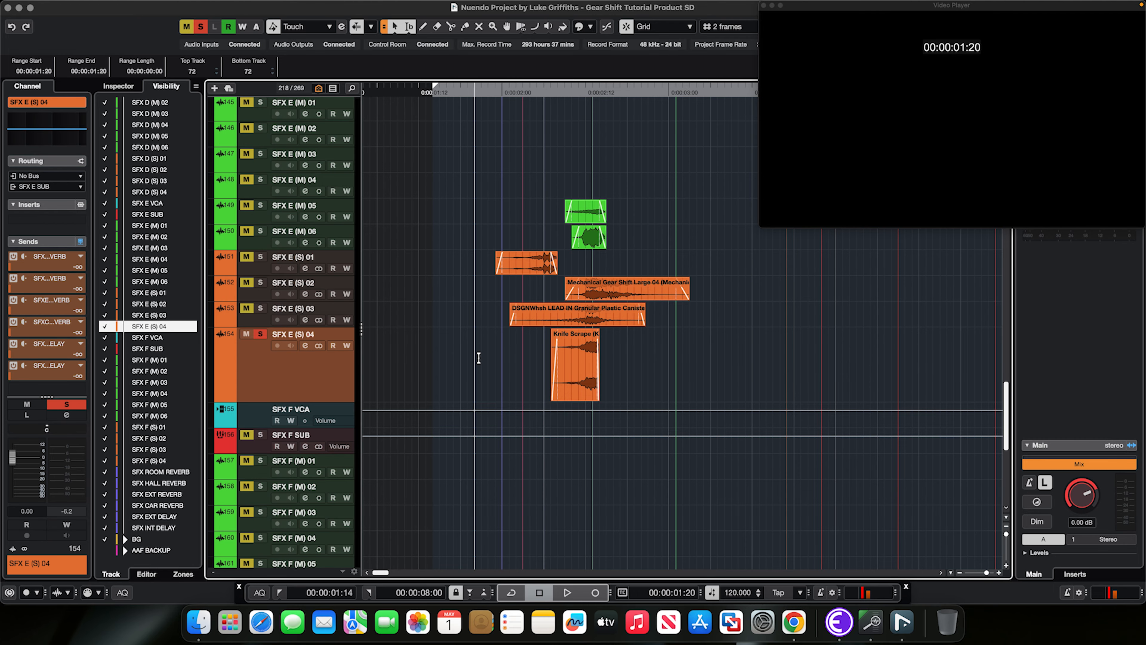
{"action": "key", "text": "space"}
{"action": "key", "text": "space"}
{"action": "left_click", "coordinate": [260, 334]}
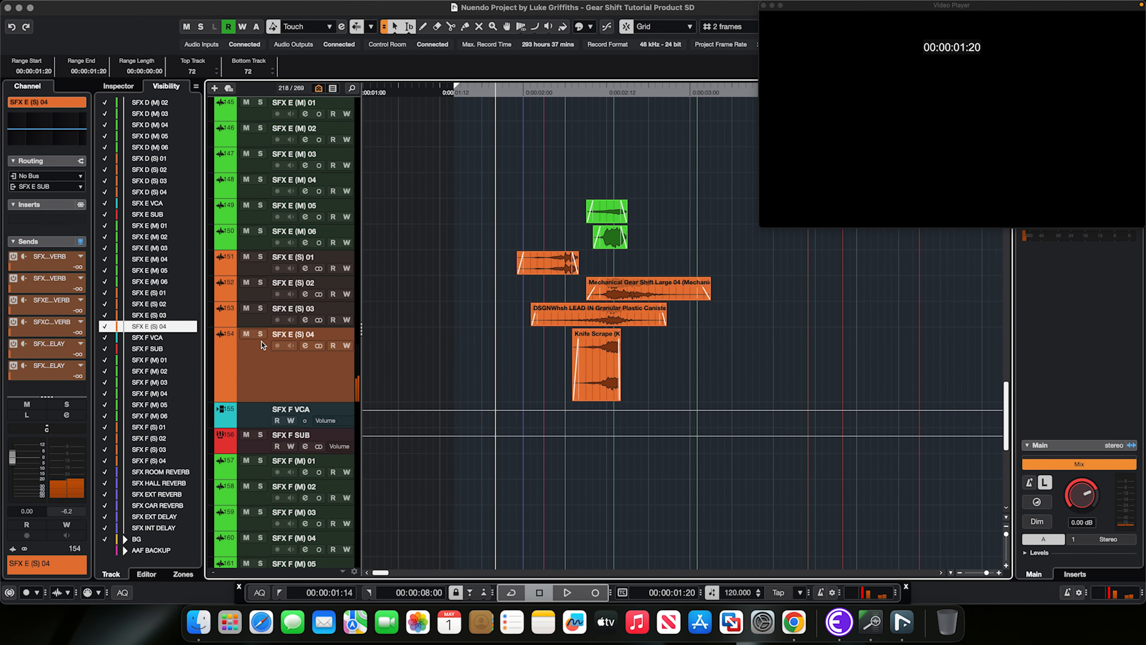
- Solo SFX E SUB and play all of its layers together from 00:00:01:20
{"action": "scroll", "coordinate": [272, 331], "scroll_direction": "up", "scroll_amount": 2}
{"action": "scroll", "coordinate": [271, 331], "scroll_direction": "up", "scroll_amount": 3}
{"action": "left_click", "coordinate": [260, 199]}
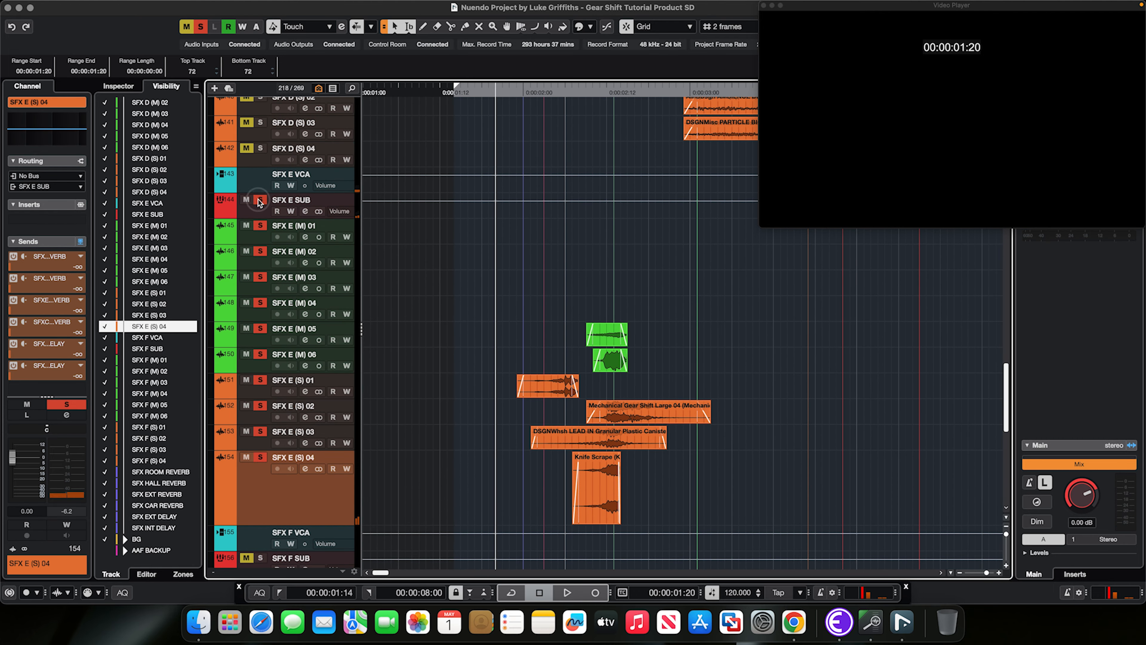
{"action": "key", "text": "space"}
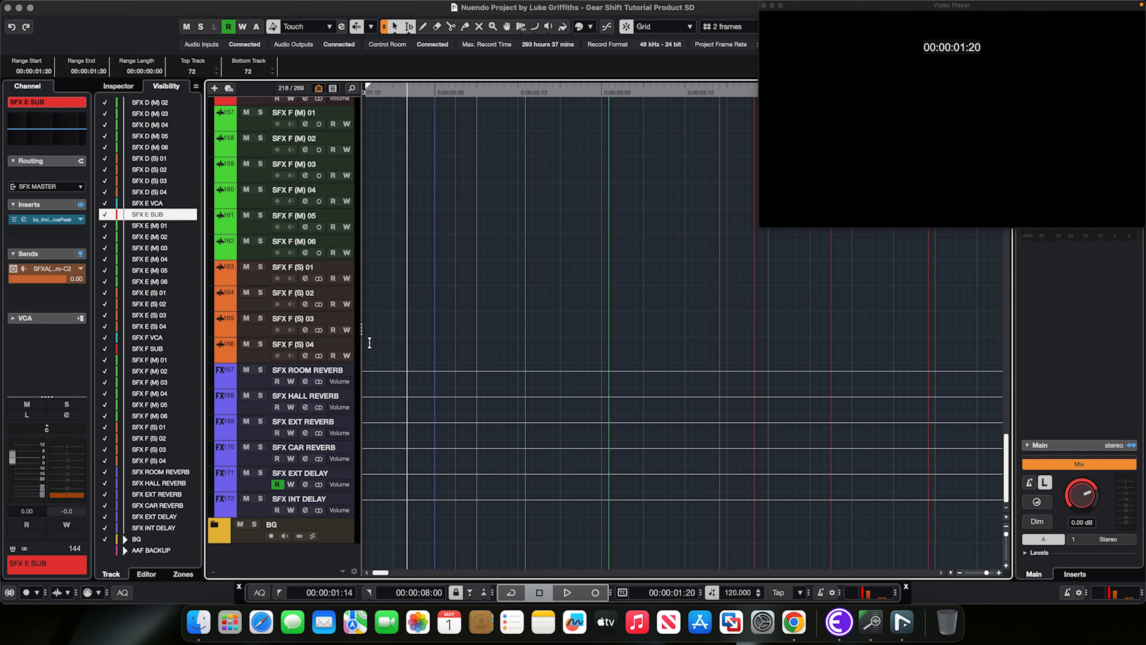
- Expand the BG folder and play its harbor and wind ambiences in solo from 00:00:05:12
{"action": "left_click", "coordinate": [215, 523]}
{"action": "scroll", "coordinate": [422, 395], "scroll_direction": "down", "scroll_amount": 15}
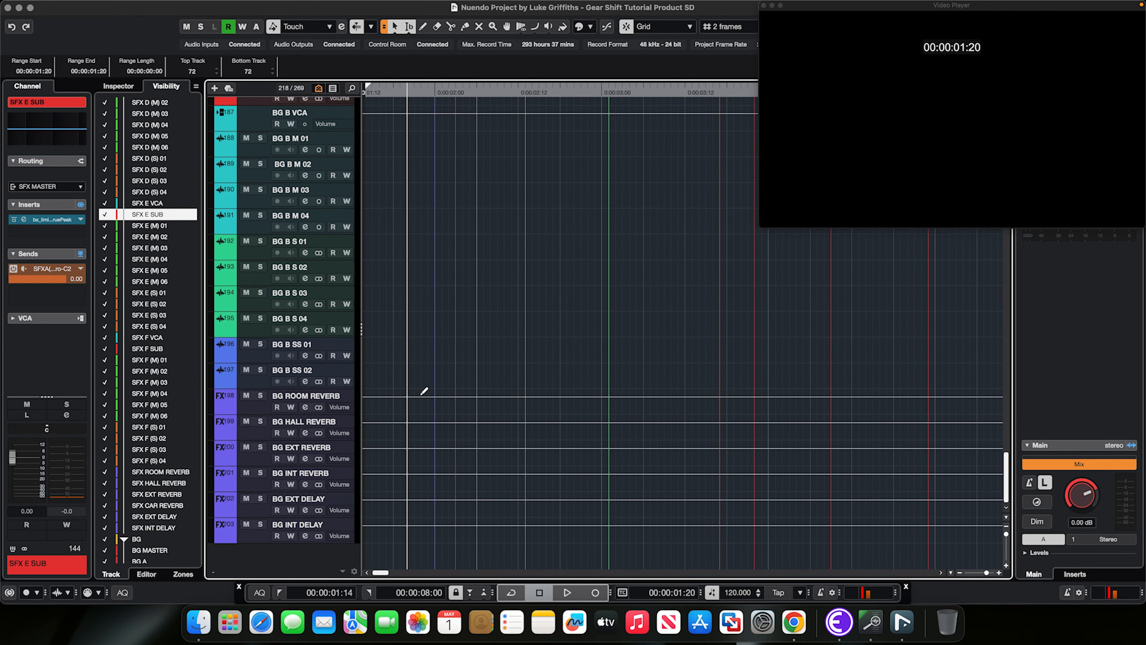
{"action": "scroll", "coordinate": [422, 390], "scroll_direction": "right", "scroll_amount": 5}
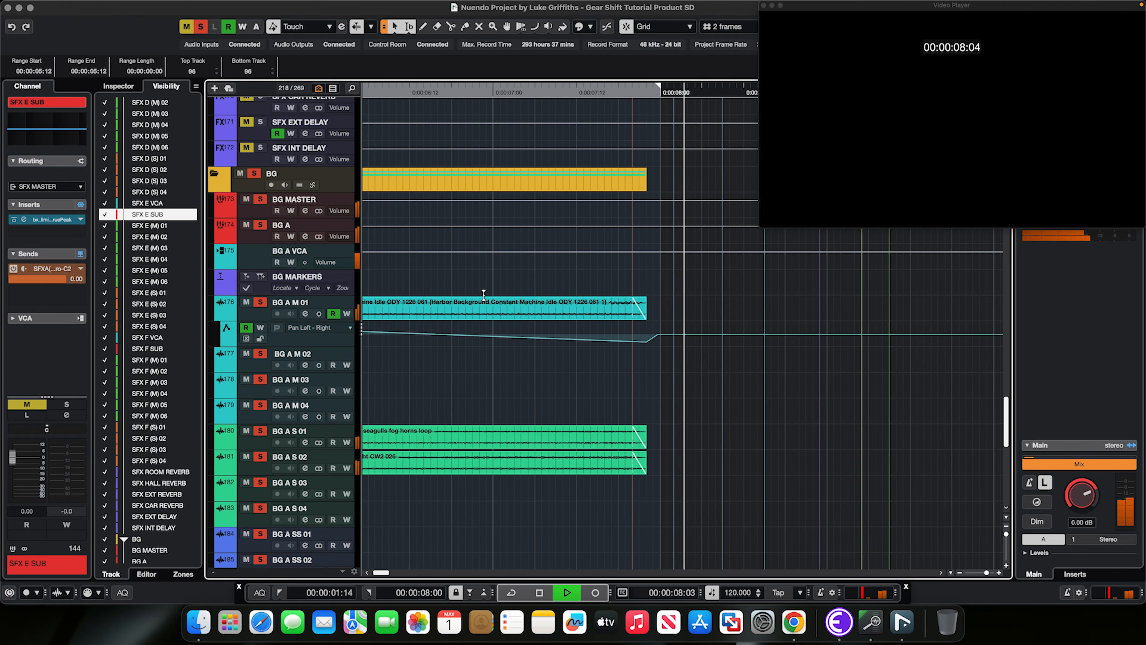
{"action": "key", "text": "space"}
{"action": "key", "text": "space"}
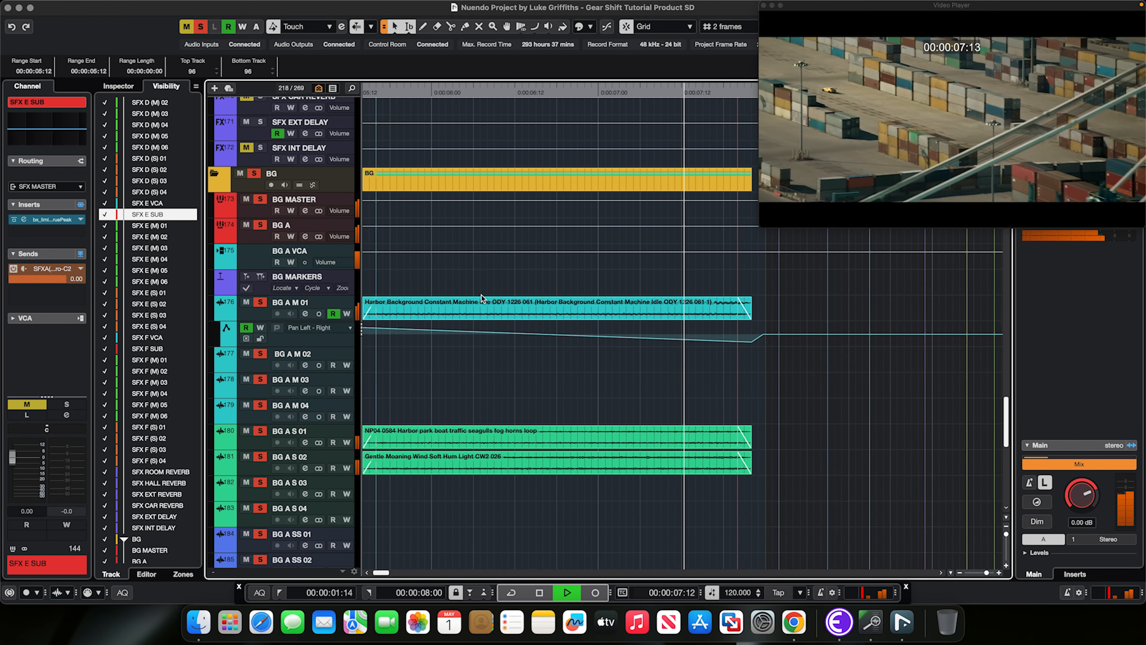
{"action": "key", "text": "space"}
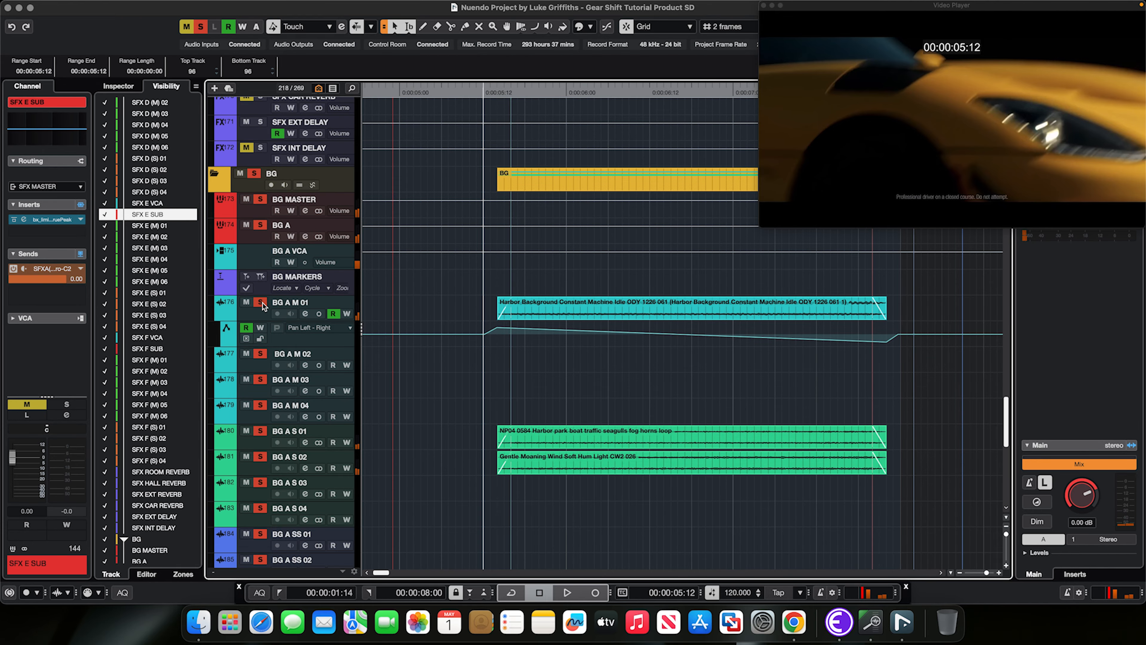
- Play only the Harbor Background Constant Machine Idle clip on BG A M 01 from 00:00:05:12
{"action": "left_click", "coordinate": [261, 302]}
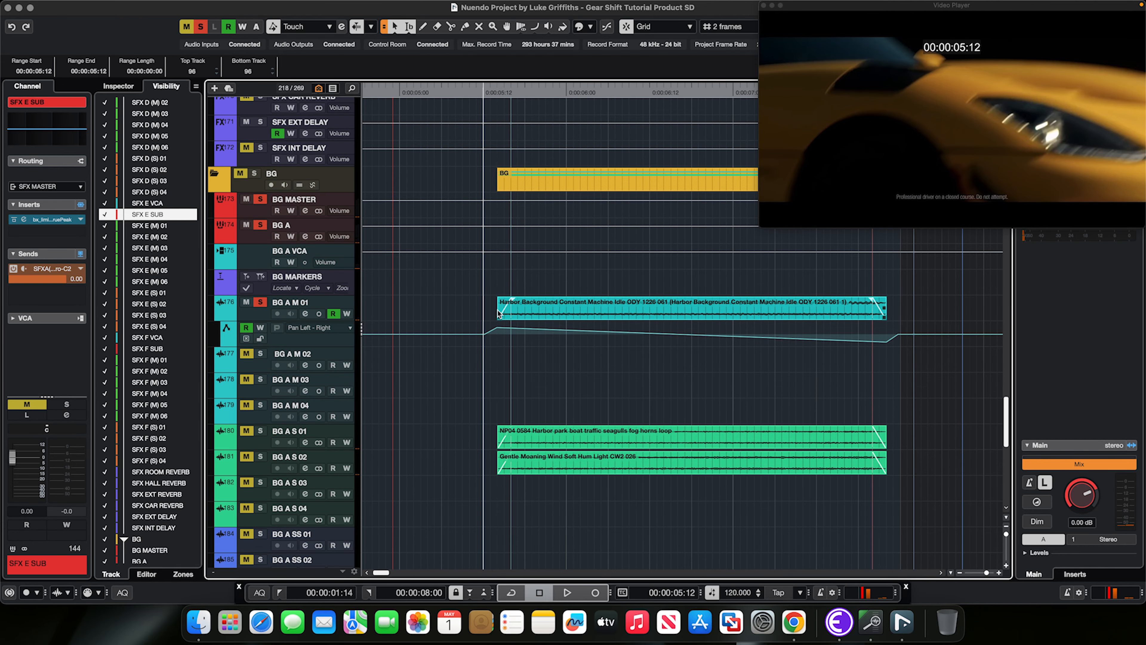
{"action": "key", "text": "space"}
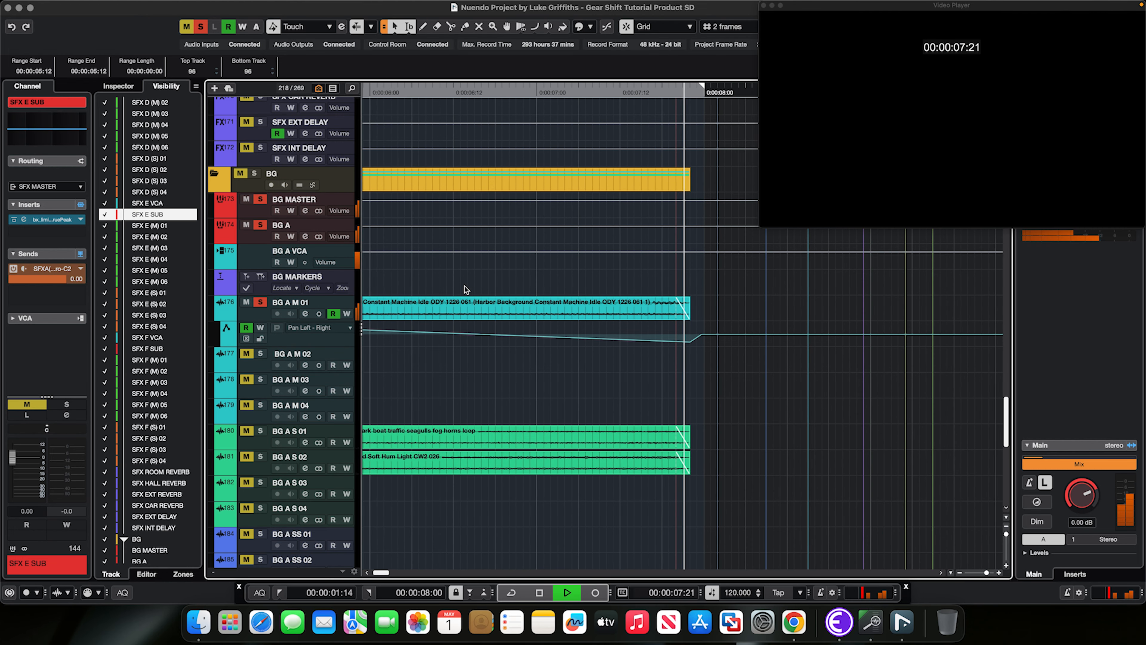
{"action": "scroll", "coordinate": [465, 285], "scroll_direction": "left", "scroll_amount": 5}
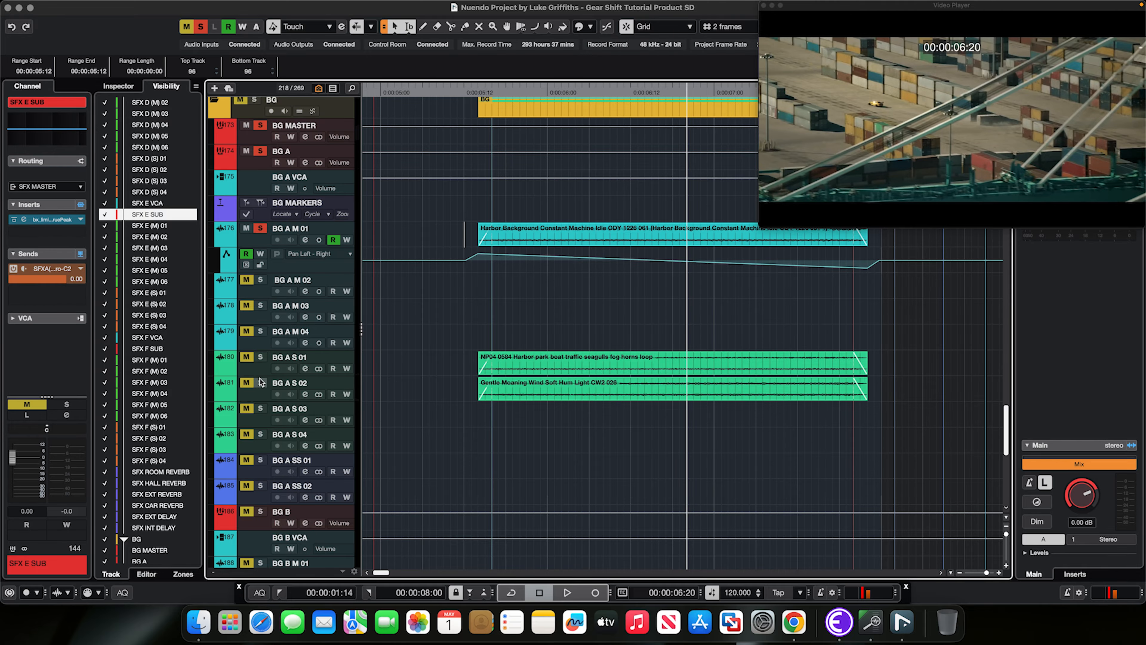
- Audition the harbor park boat traffic loop on BG A S 01 and the moaning wind on BG A S 02 separately in solo
{"action": "left_click", "coordinate": [260, 356]}
{"action": "left_click", "coordinate": [260, 228]}
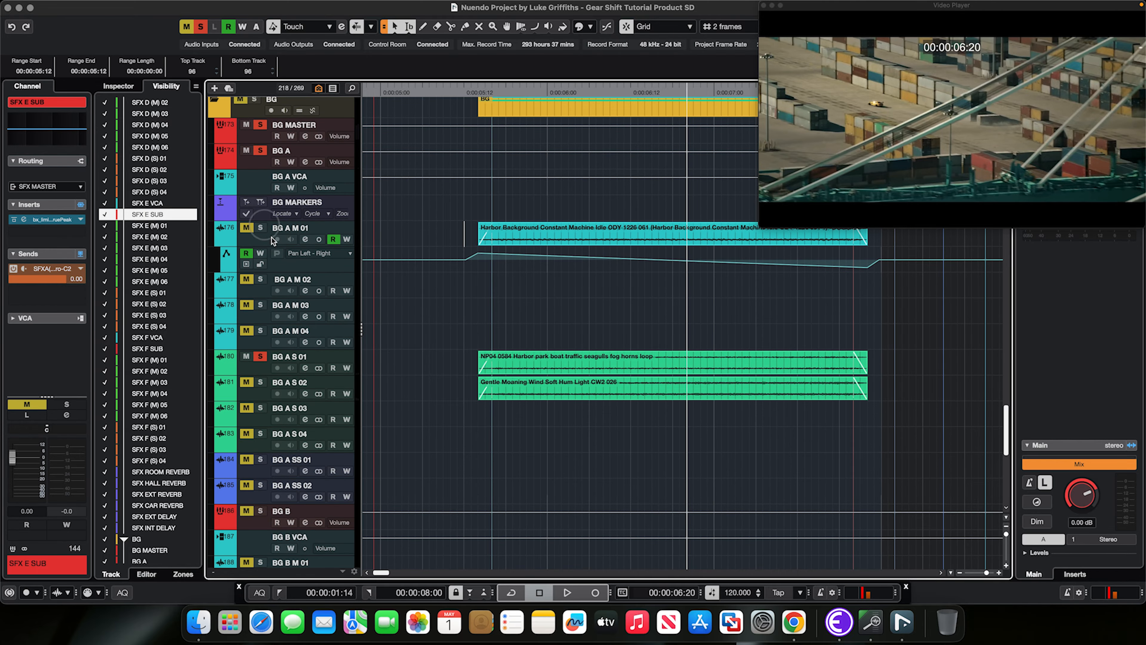
{"action": "left_click", "coordinate": [456, 366]}
{"action": "key", "text": "space"}
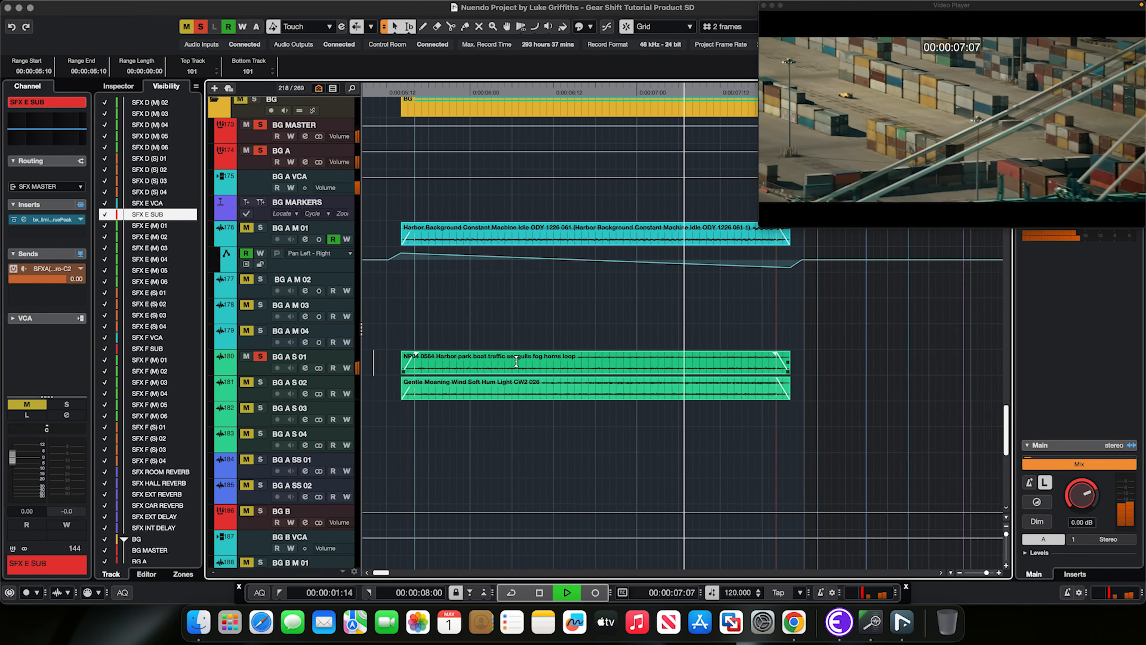
{"action": "left_click", "coordinate": [260, 357]}
{"action": "left_click", "coordinate": [262, 382]}
{"action": "key", "text": "space"}
{"action": "key", "text": "space"}
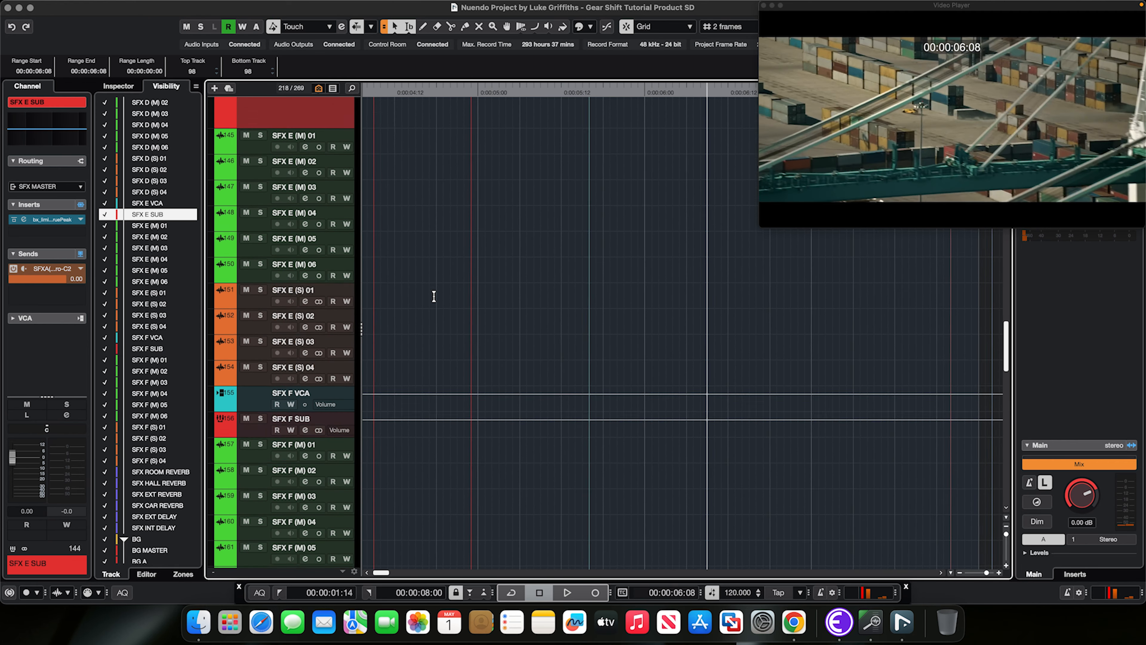
- Return to the SFX B group and play SFX B (M) 01 in solo from 00:00:01:14
{"action": "scroll", "coordinate": [435, 297], "scroll_direction": "up", "scroll_amount": 10}
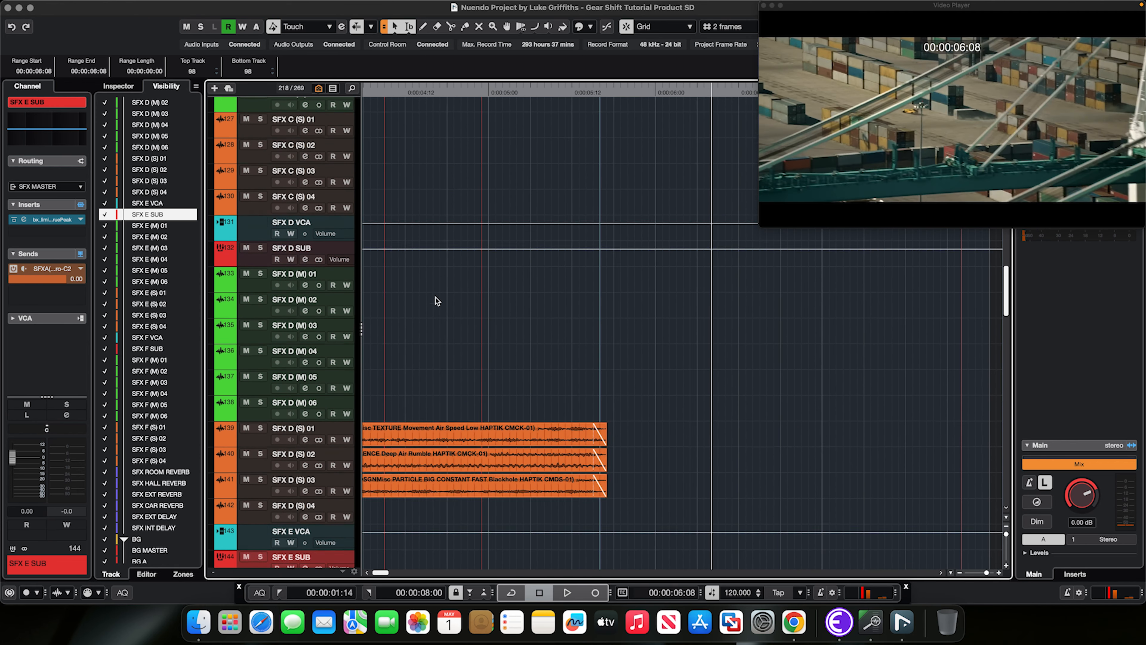
{"action": "scroll", "coordinate": [436, 296], "scroll_direction": "up", "scroll_amount": 10}
{"action": "scroll", "coordinate": [435, 296], "scroll_direction": "left", "scroll_amount": 15}
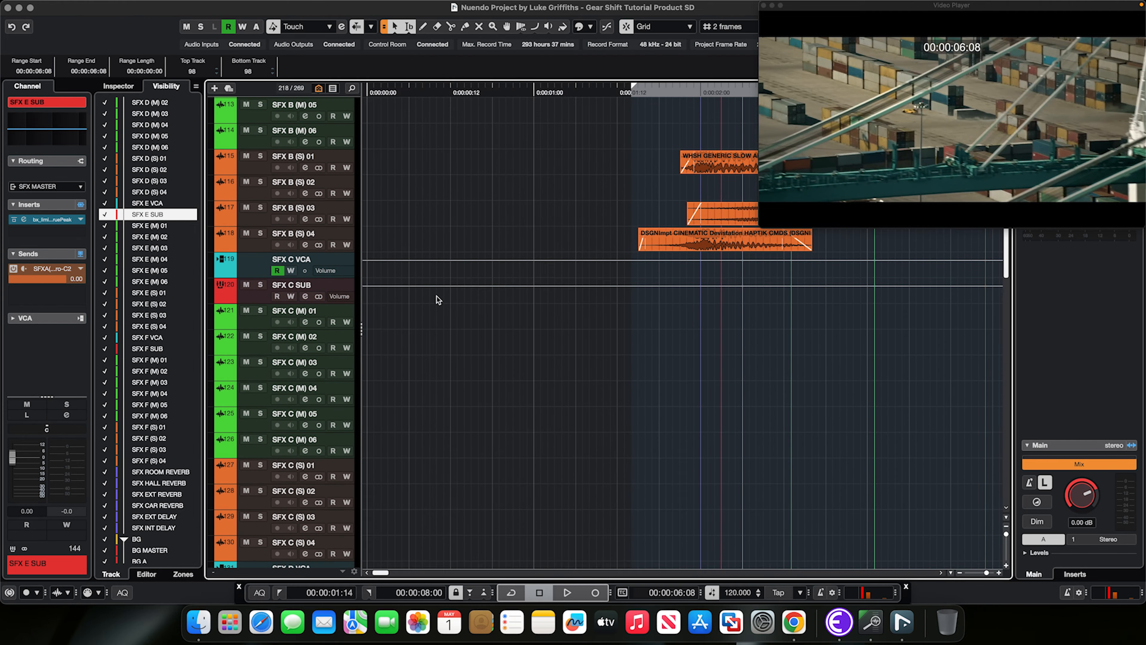
{"action": "left_click", "coordinate": [260, 275]}
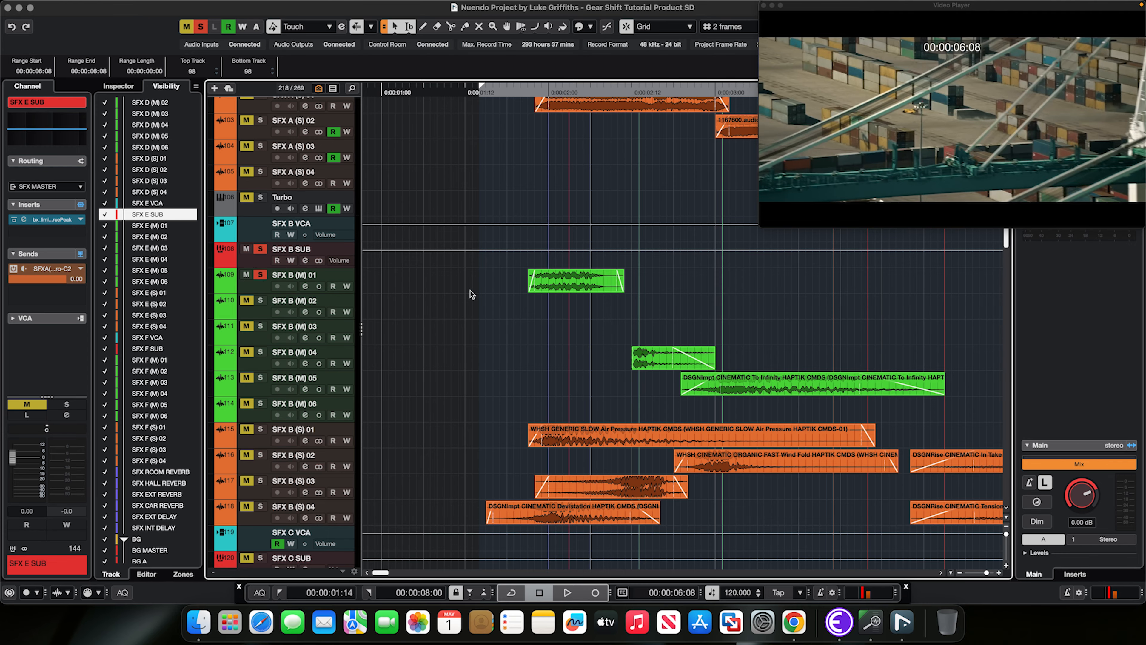
{"action": "left_click", "coordinate": [475, 276]}
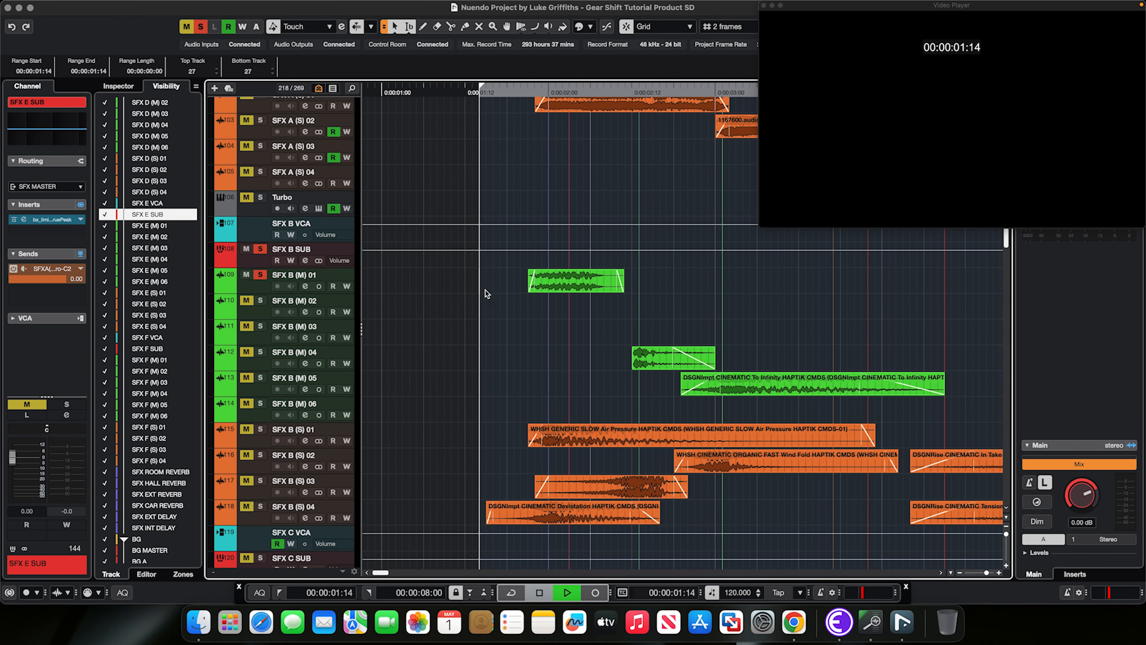
{"action": "key", "text": "space"}
{"action": "key", "text": "space"}
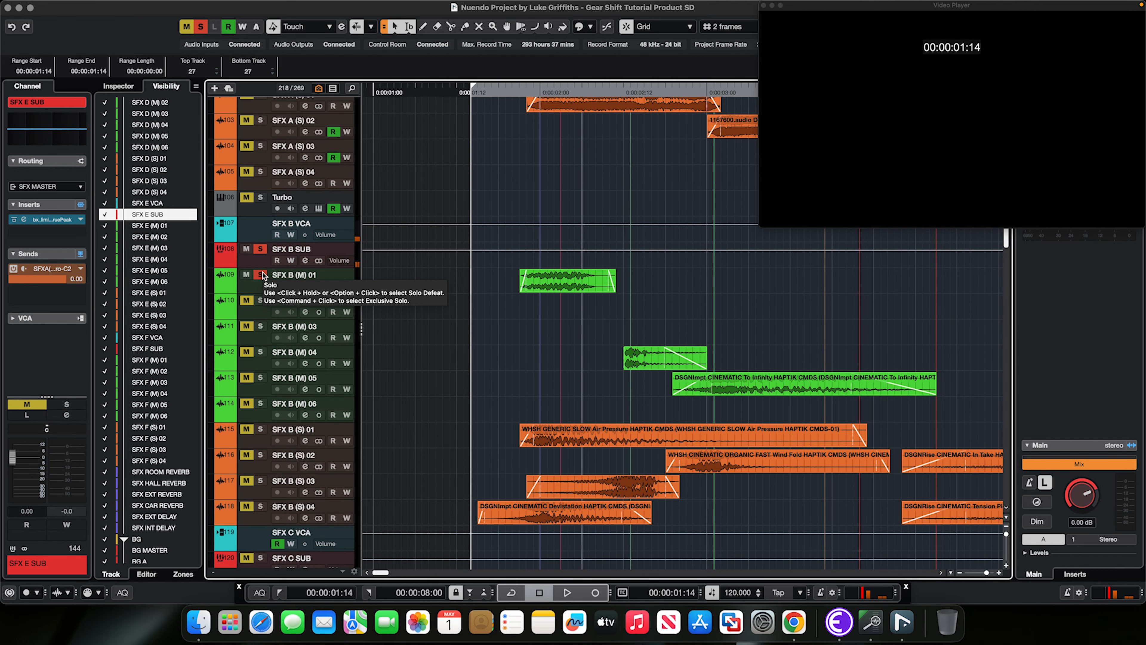
- Play the SFX B (M) 04 clip in solo from 00:00:02:08
{"action": "left_click", "coordinate": [597, 349]}
{"action": "key", "text": "space"}
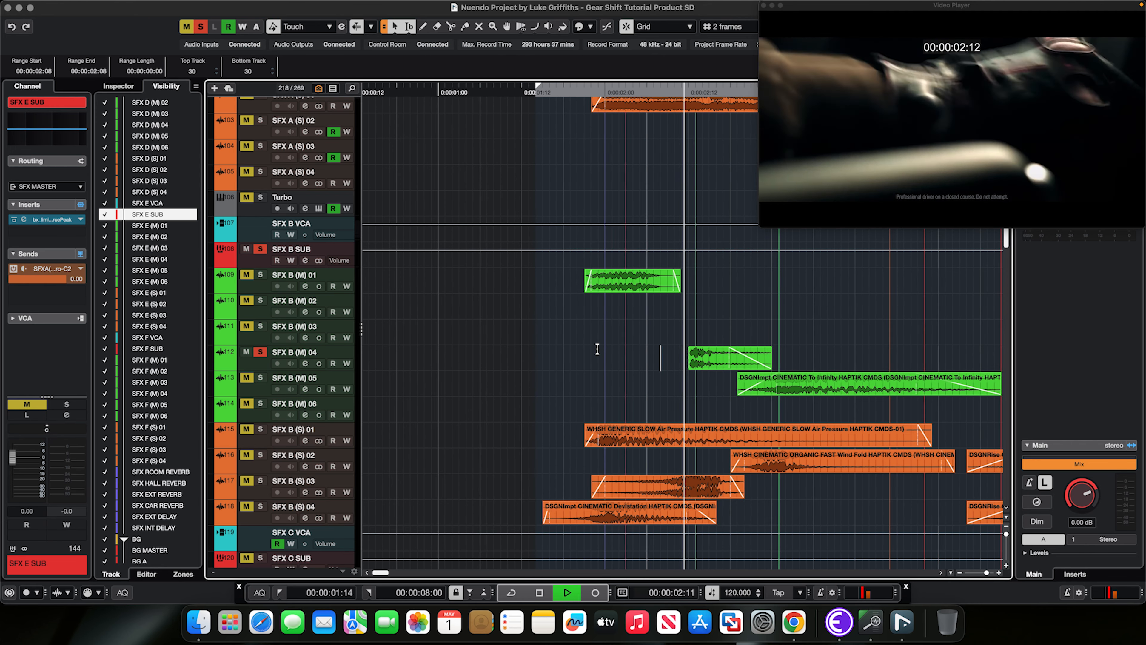
{"action": "key", "text": "space"}
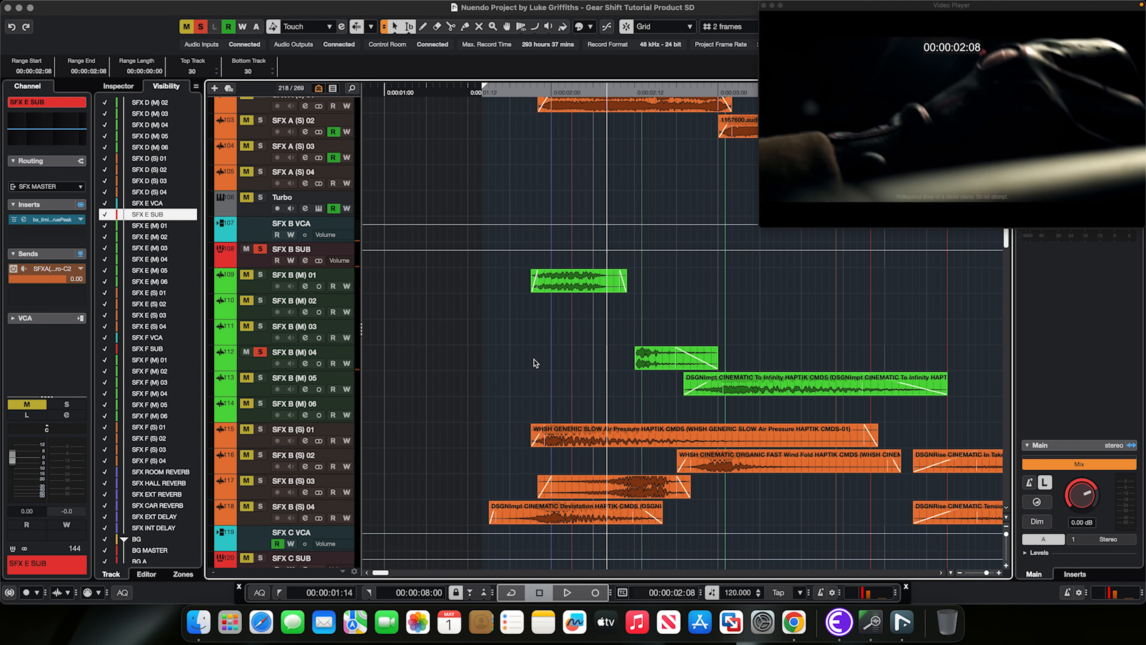
- Play the CINEMATIC To Infinity impact on SFX B (M) 05 in solo from 00:00:02:10, and place the playhead at 00:00:03:16
{"action": "left_click", "coordinate": [622, 379]}
{"action": "key", "text": "space"}
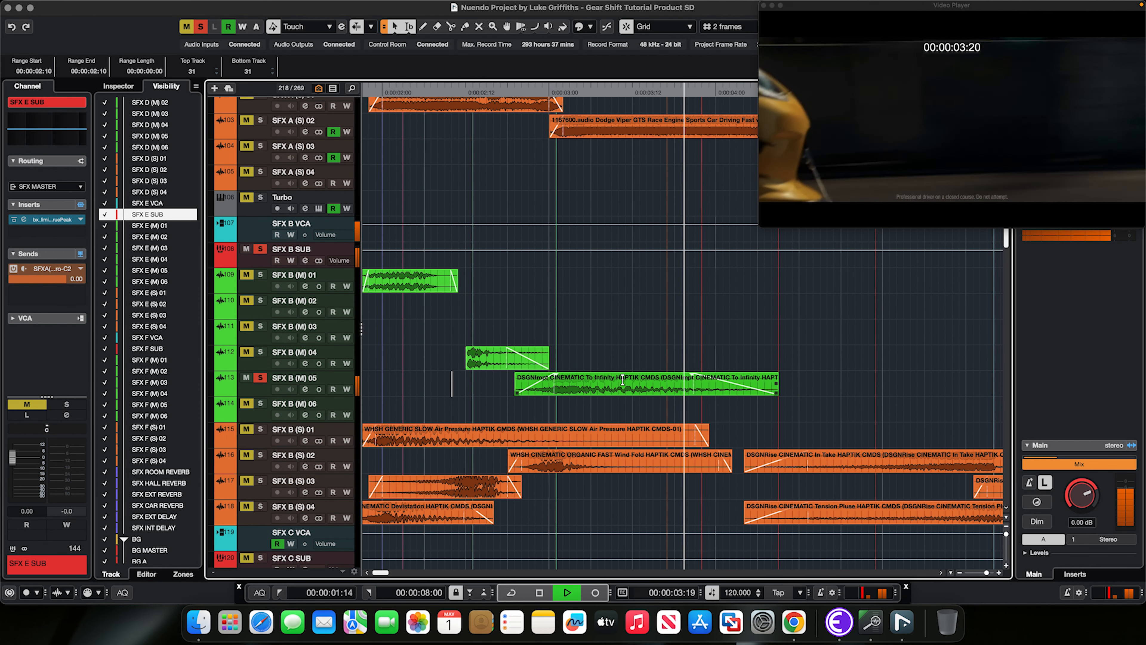
{"action": "key", "text": "space"}
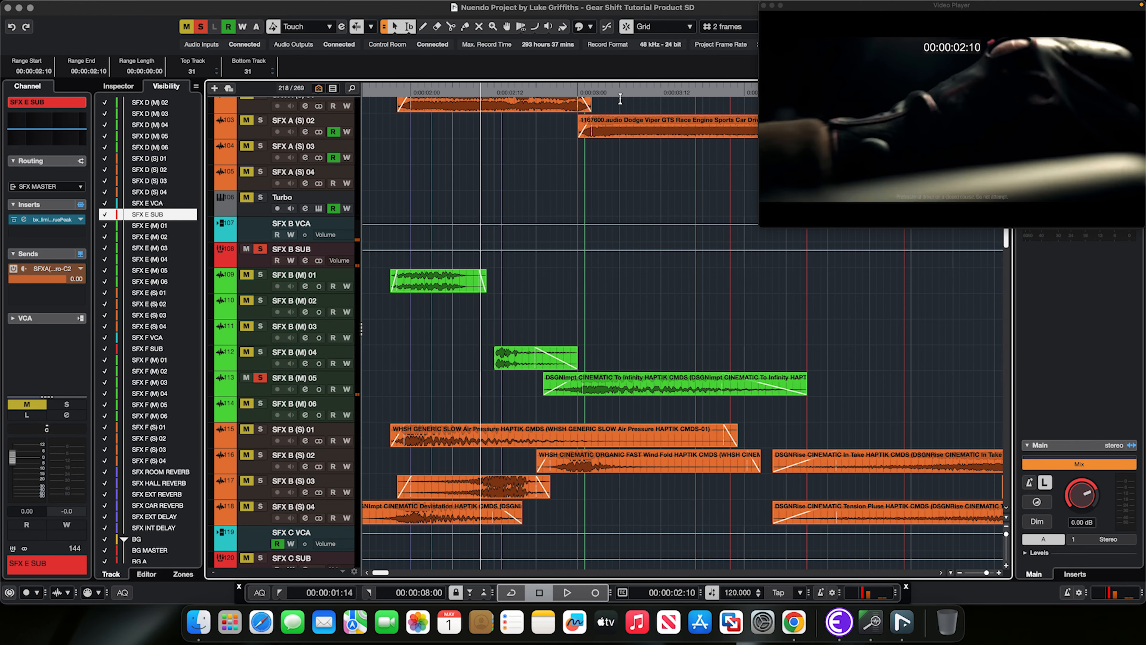
{"action": "left_click", "coordinate": [689, 93]}
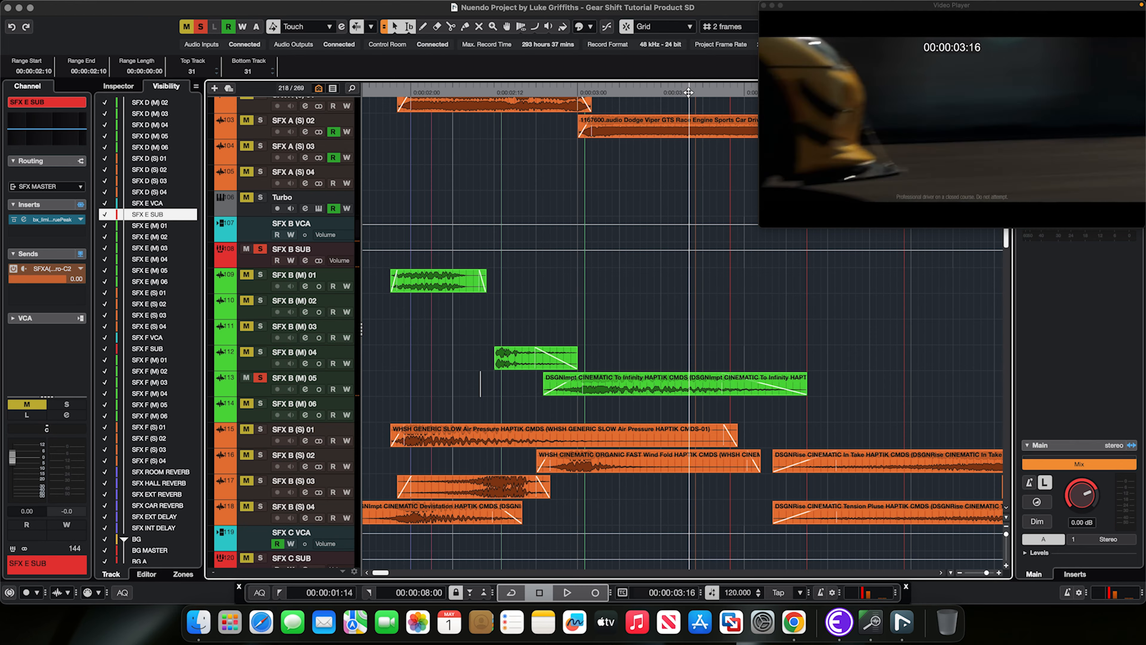
- Move the solo from SFX B (M) 05 to SFX B (S) 01, and play its SLOW Air Pressure whoosh from 00:00:01:12
{"action": "left_click", "coordinate": [377, 89]}
{"action": "left_click", "coordinate": [378, 86]}
{"action": "left_click", "coordinate": [379, 93]}
{"action": "scroll", "coordinate": [377, 253], "scroll_direction": "left", "scroll_amount": 3}
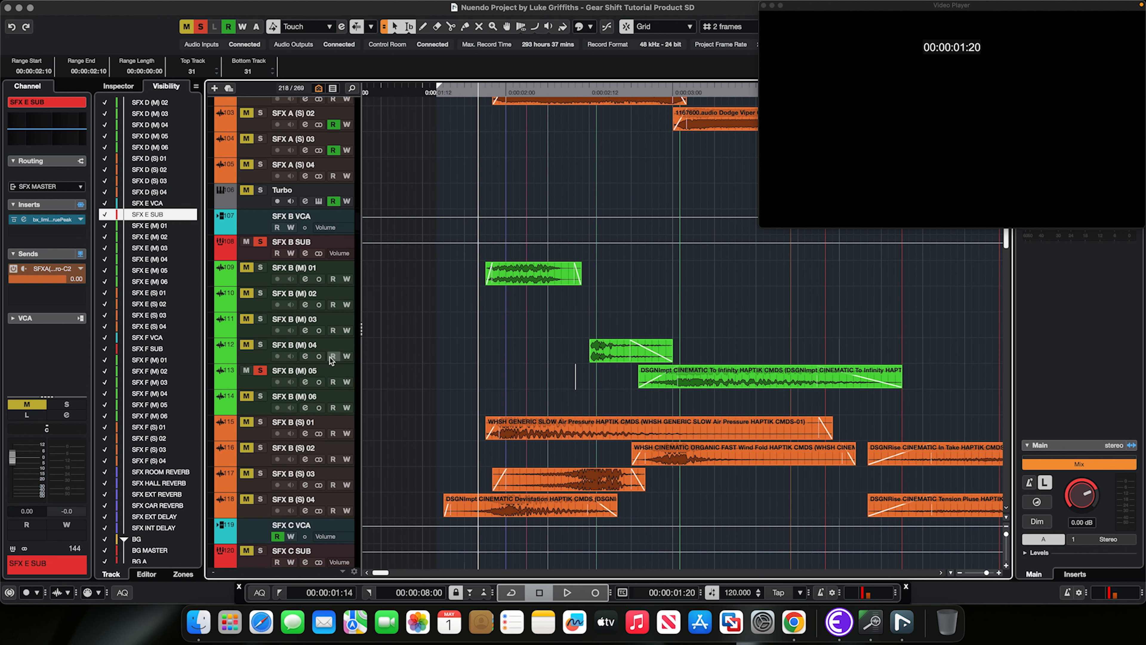
{"action": "left_click", "coordinate": [259, 370]}
{"action": "left_click", "coordinate": [260, 422]}
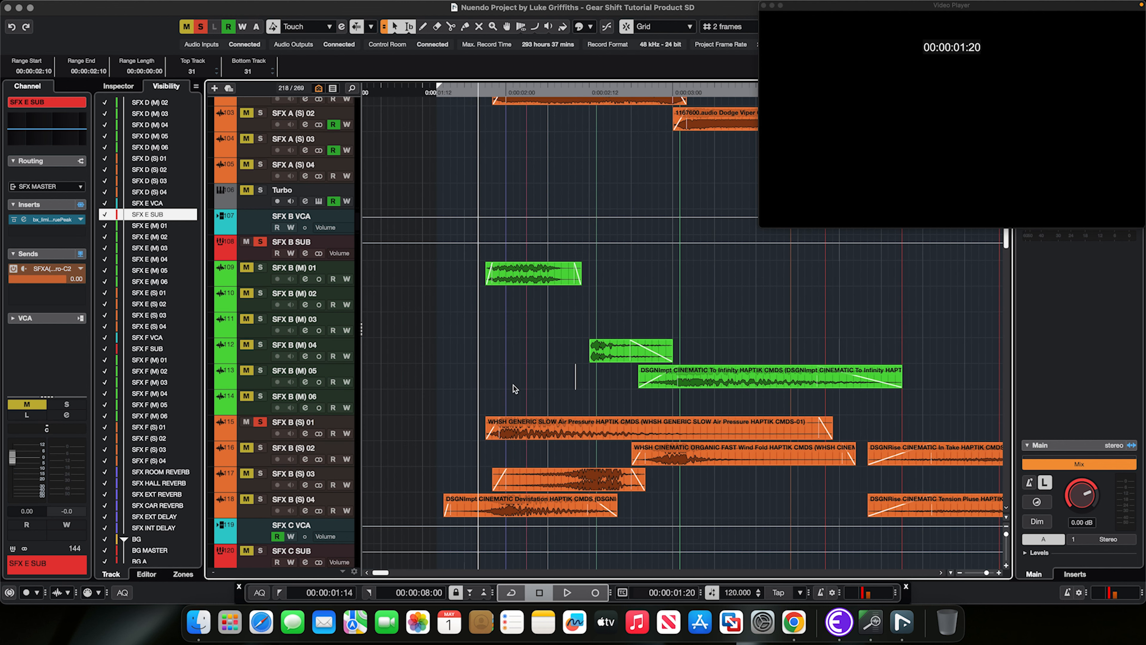
{"action": "left_click", "coordinate": [422, 435]}
{"action": "key", "text": "space"}
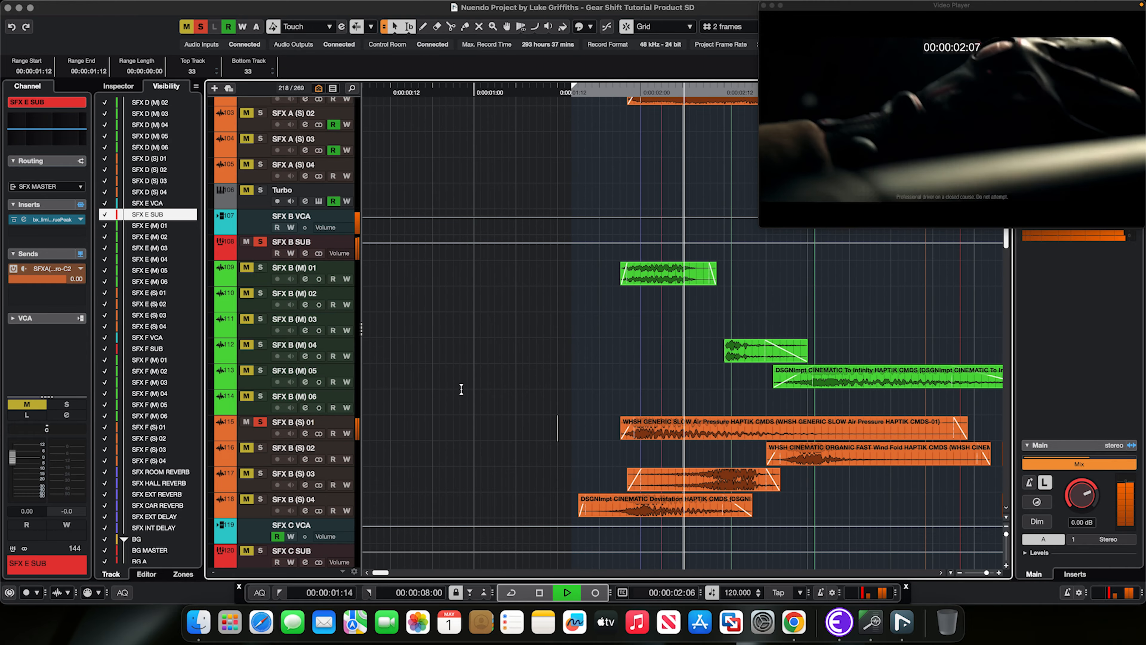
{"action": "key", "text": "space"}
{"action": "left_click", "coordinate": [260, 422]}
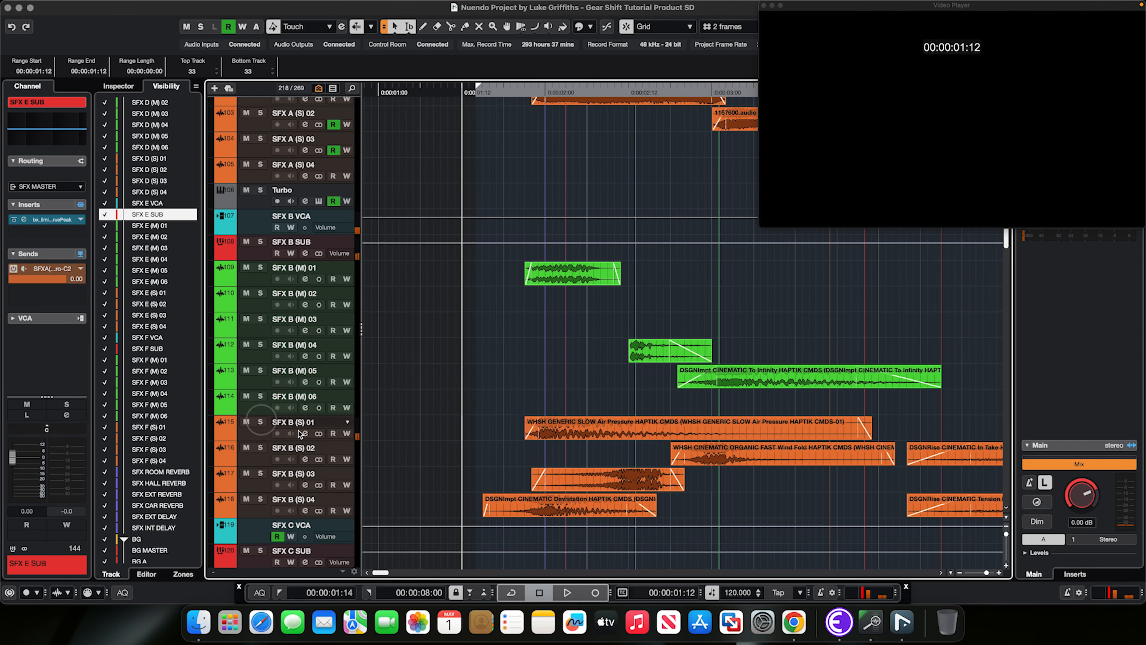
- Audition SFX B (S) 02 in solo, playing its CINEMATIC In Take rise from 00:00:04:04
{"action": "scroll", "coordinate": [466, 441], "scroll_direction": "down", "scroll_amount": 2}
{"action": "left_click", "coordinate": [260, 393]}
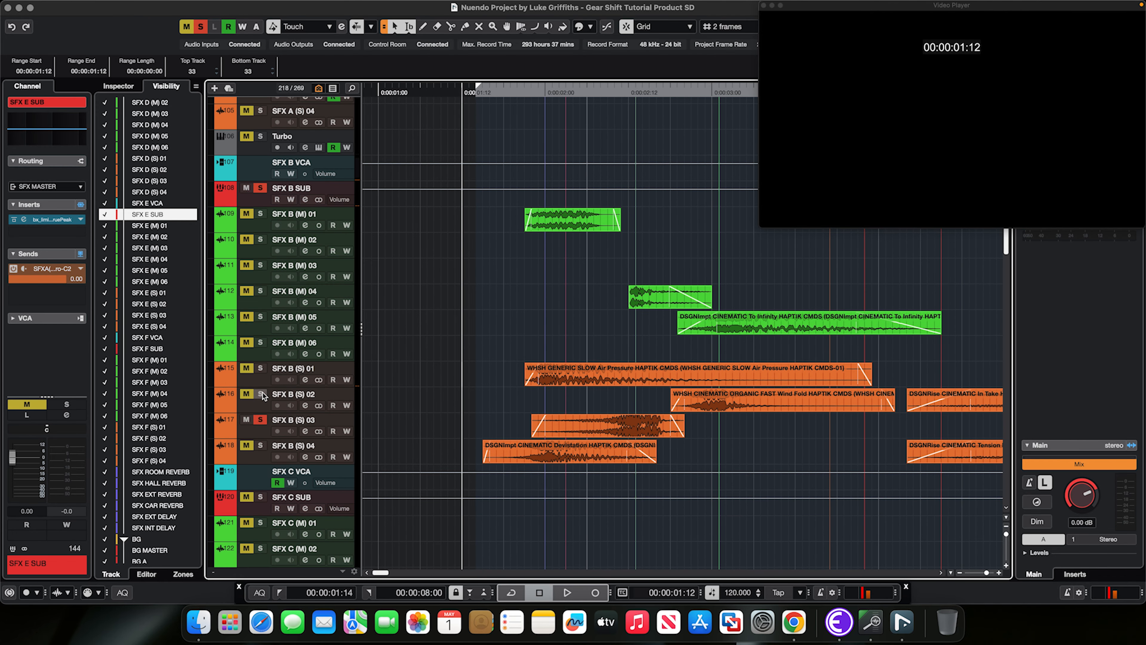
{"action": "left_click", "coordinate": [260, 419]}
{"action": "left_click", "coordinate": [260, 420]}
{"action": "key", "text": "space"}
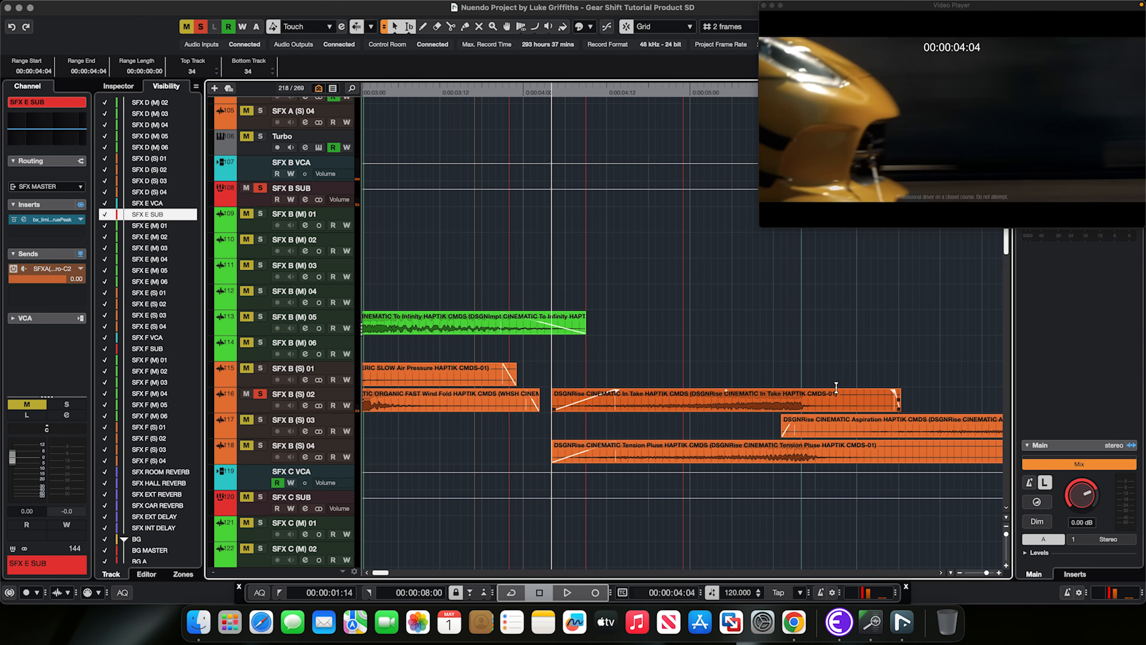
{"action": "left_click", "coordinate": [798, 371]}
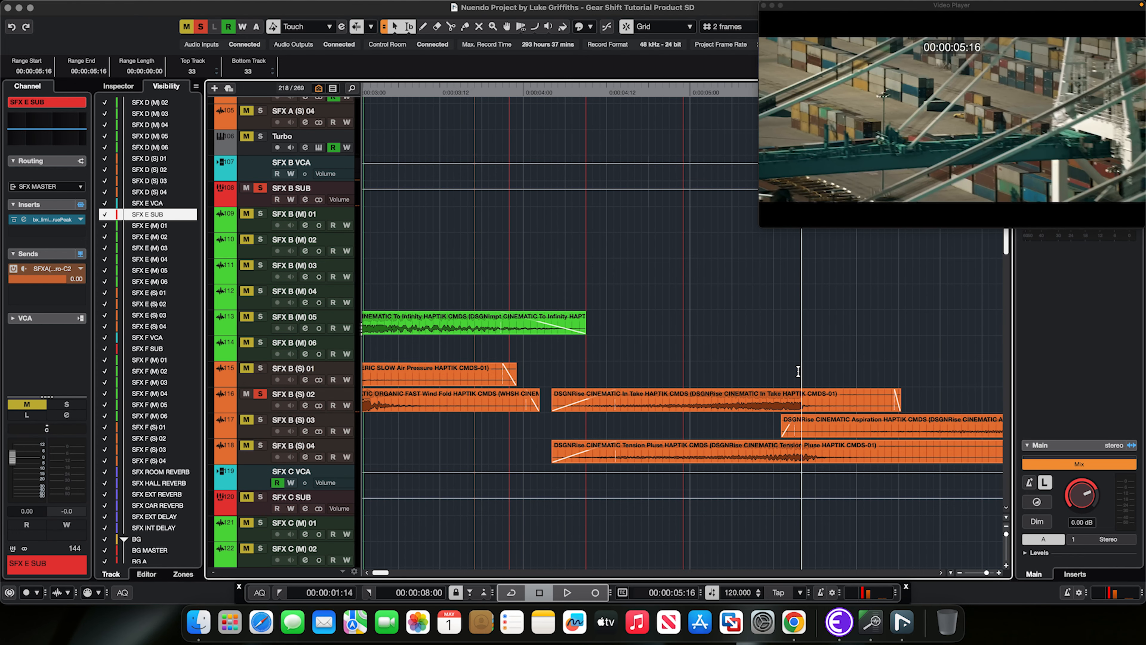
{"action": "key", "text": "space"}
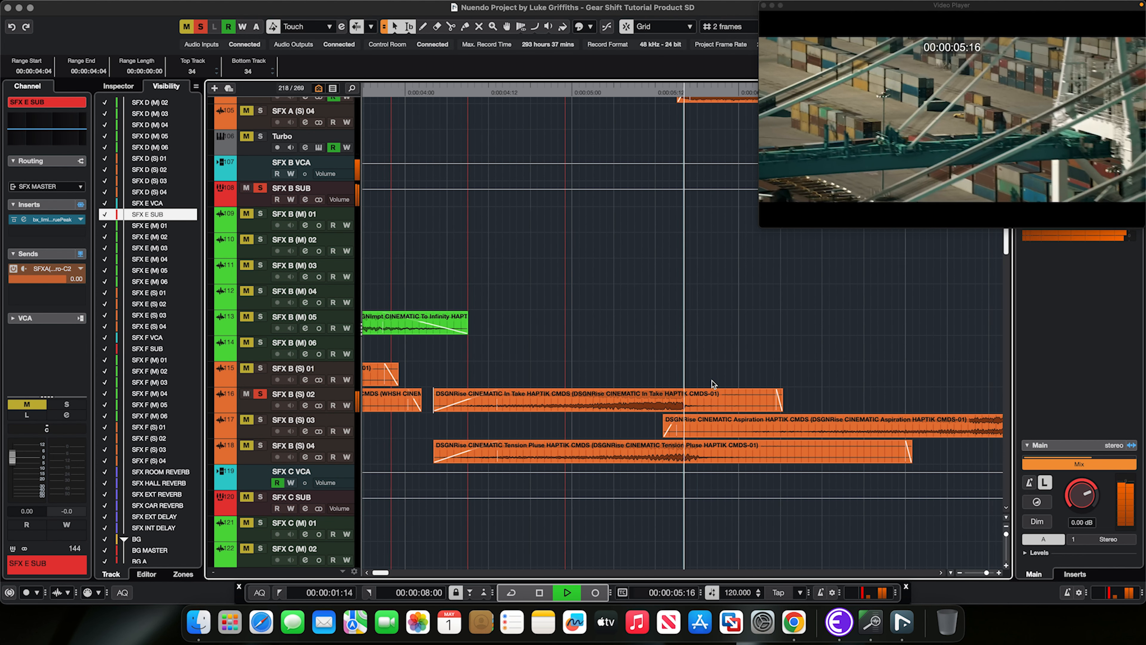
{"action": "key", "text": "space"}
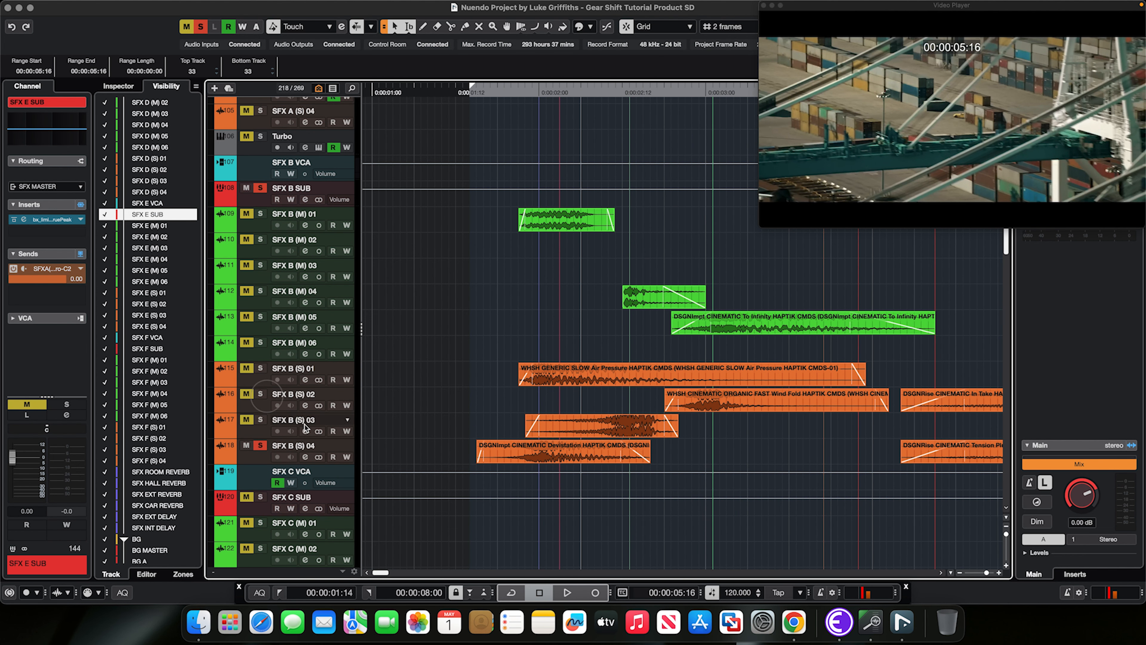
- Play the CINEMATIC Devistation impact on SFX B (S) 04 in solo from 00:00:01:12
{"action": "left_click", "coordinate": [449, 440]}
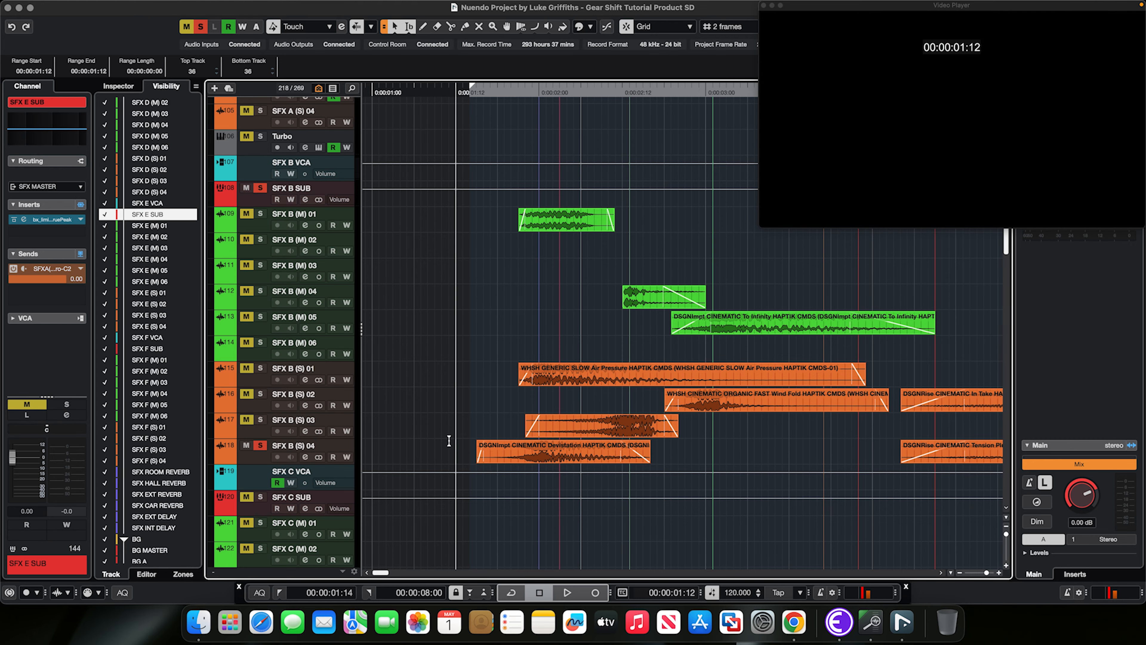
{"action": "key", "text": "space"}
{"action": "key", "text": "space"}
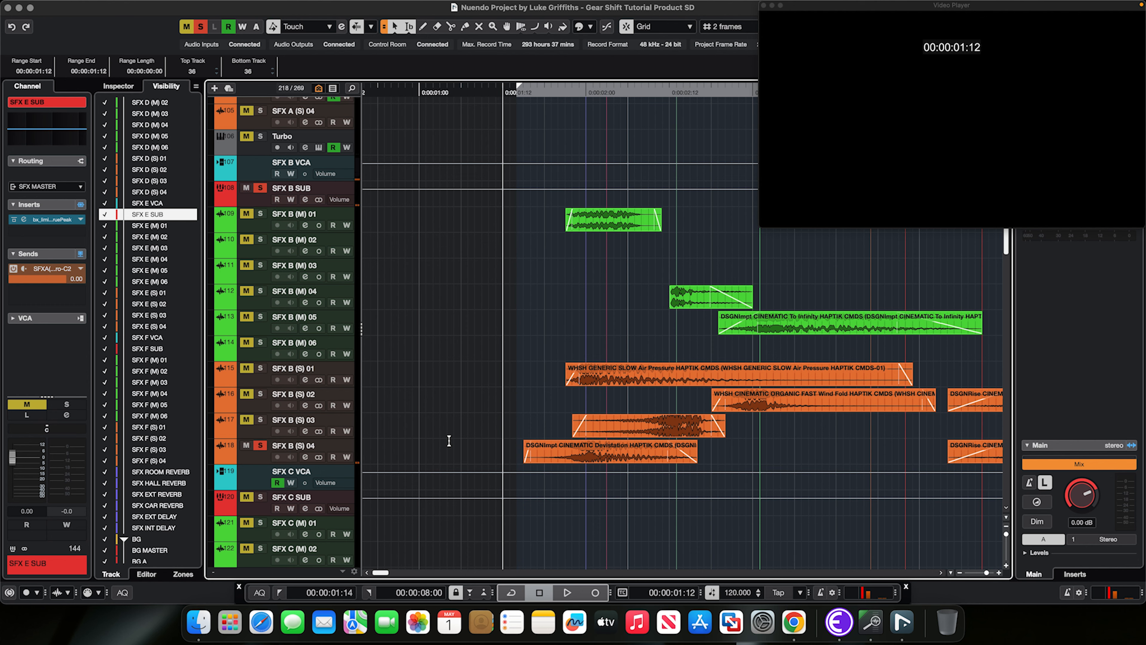
- Play the CINEMATIC Tension Pluse rise on SFX B (S) 04 in solo from 00:00:04:00
{"action": "scroll", "coordinate": [582, 447], "scroll_direction": "right", "scroll_amount": 5}
{"action": "left_click", "coordinate": [582, 448]}
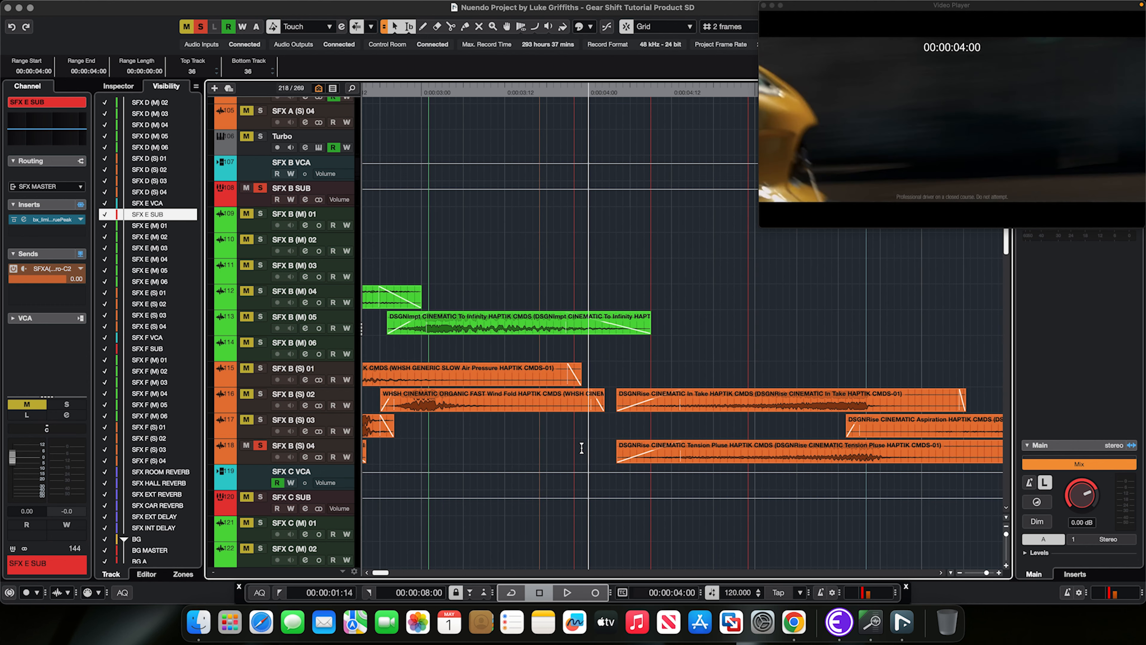
{"action": "key", "text": "space"}
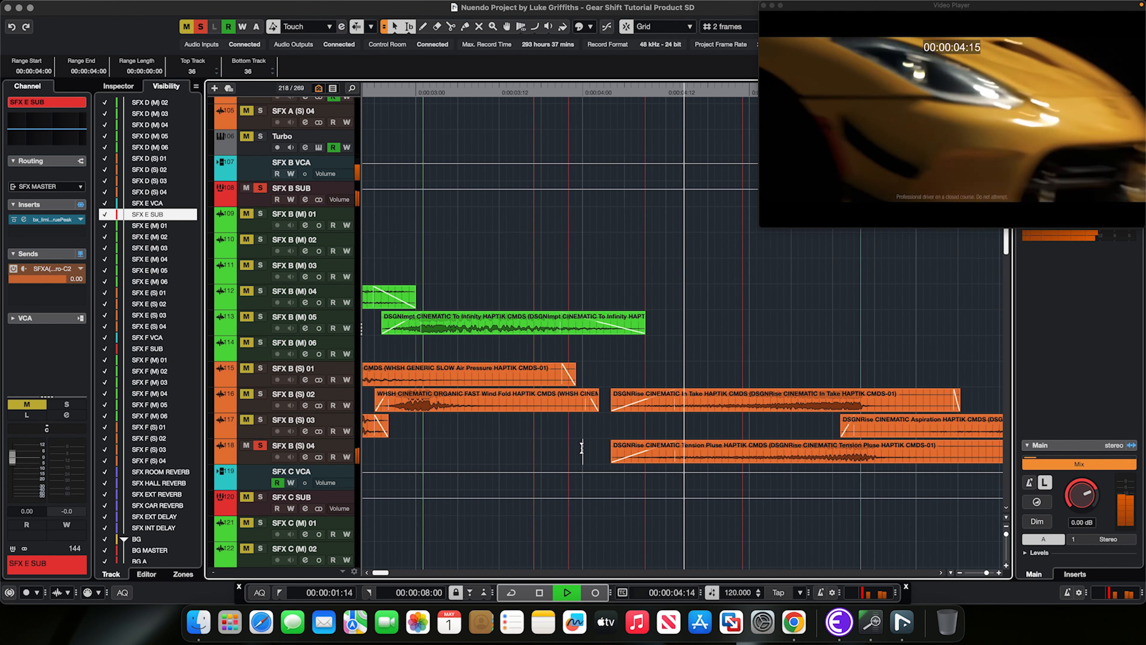
{"action": "key", "text": "space"}
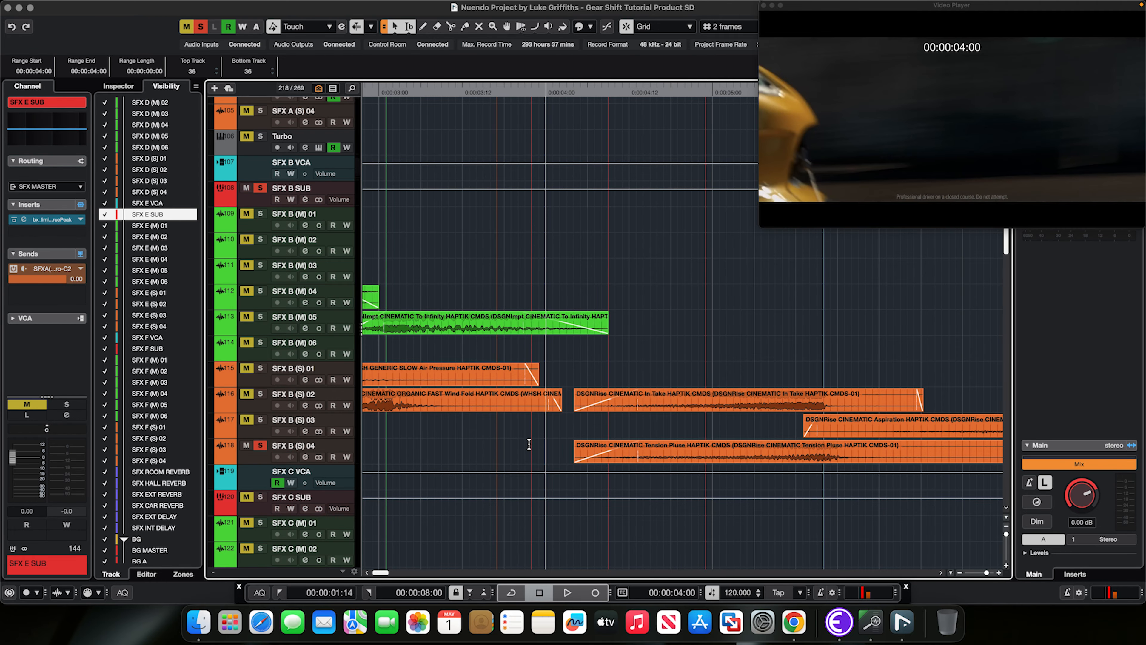
- Play the TEXTURE Movement Air Speed Low clip on SFX D (S) 01 in solo from 00:00:02:20
{"action": "scroll", "coordinate": [529, 444], "scroll_direction": "down", "scroll_amount": 15}
{"action": "key", "text": "space"}
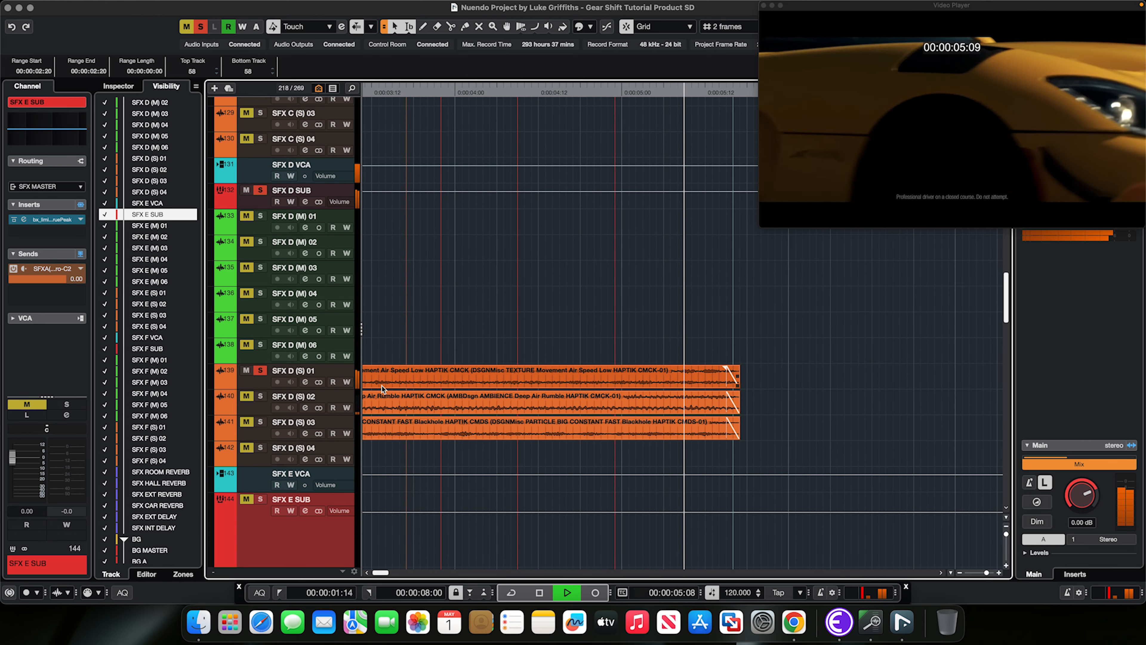
{"action": "key", "text": "space"}
- Return to the SFX B group, release the SFX B (S) 04 solo, and play the CINEMATIC Aspiration rise on SFX B (S) 03 in solo
{"action": "scroll", "coordinate": [495, 376], "scroll_direction": "up", "scroll_amount": 8}
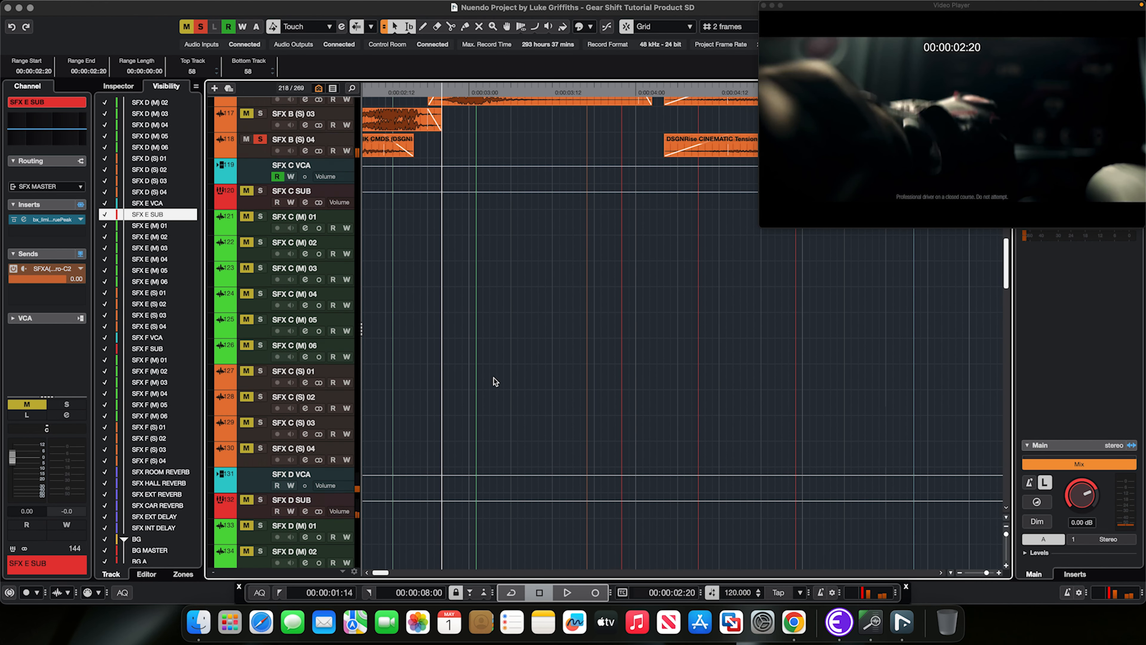
{"action": "scroll", "coordinate": [494, 380], "scroll_direction": "up", "scroll_amount": 6}
{"action": "scroll", "coordinate": [494, 379], "scroll_direction": "right", "scroll_amount": 4}
{"action": "left_click", "coordinate": [261, 368]}
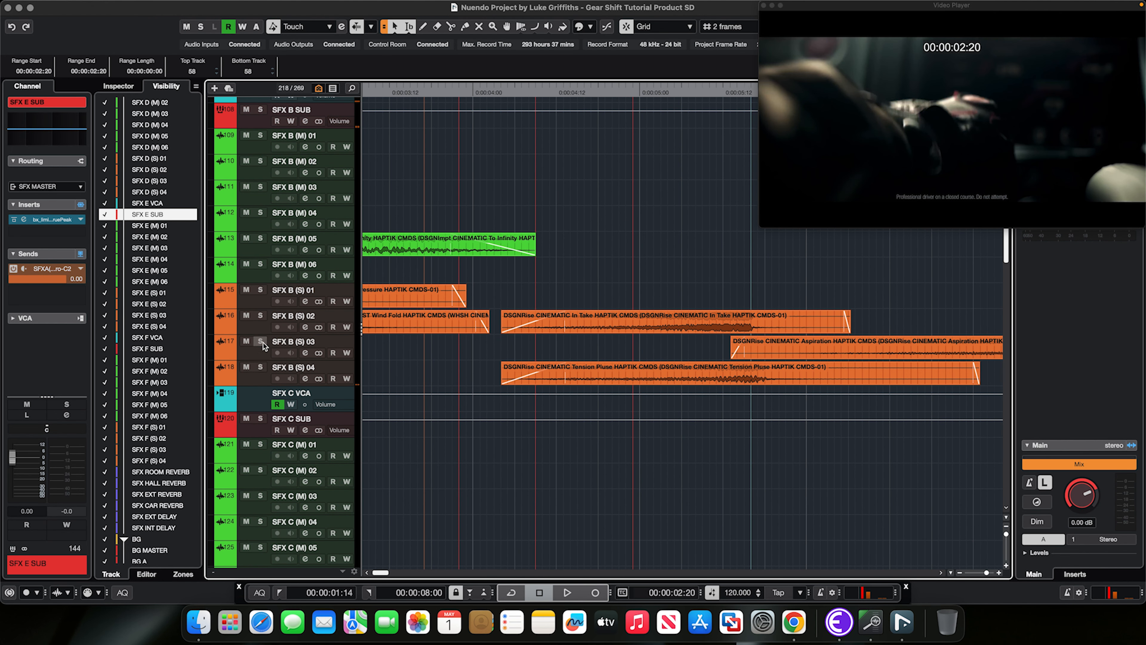
{"action": "left_click", "coordinate": [261, 341]}
{"action": "left_click", "coordinate": [708, 346]}
{"action": "key", "text": "space"}
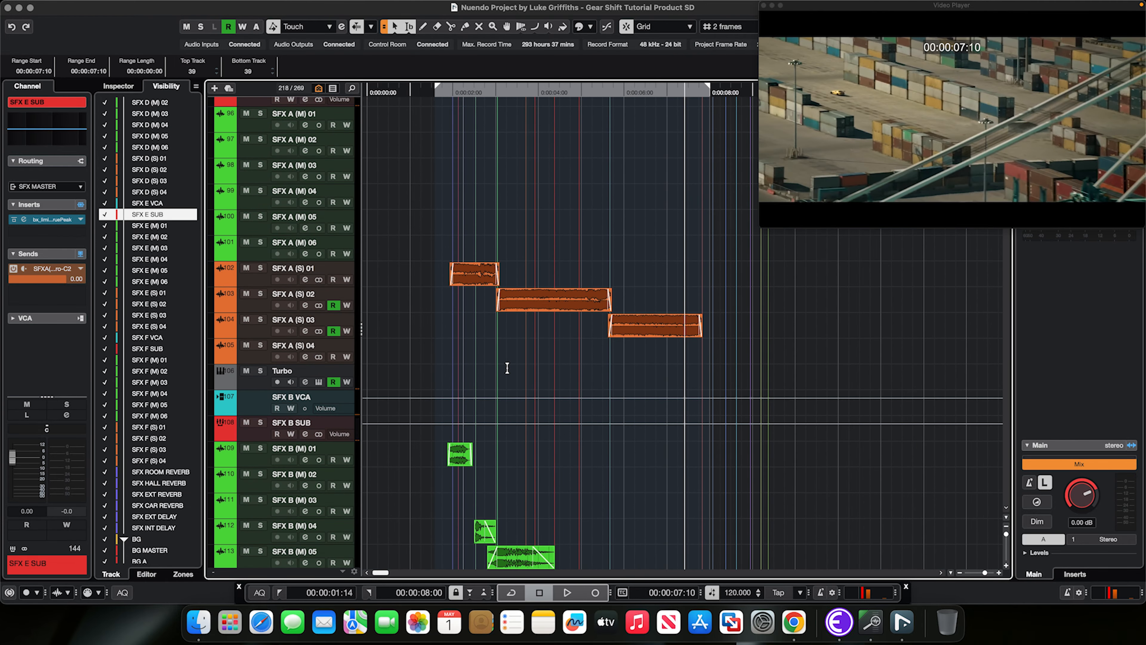
- Go to the SFX A tracks, select the Dodge Viper engine clip on SFX A (S) 01 and enlarge that track
{"action": "scroll", "coordinate": [508, 368], "scroll_direction": "up", "scroll_amount": 10}
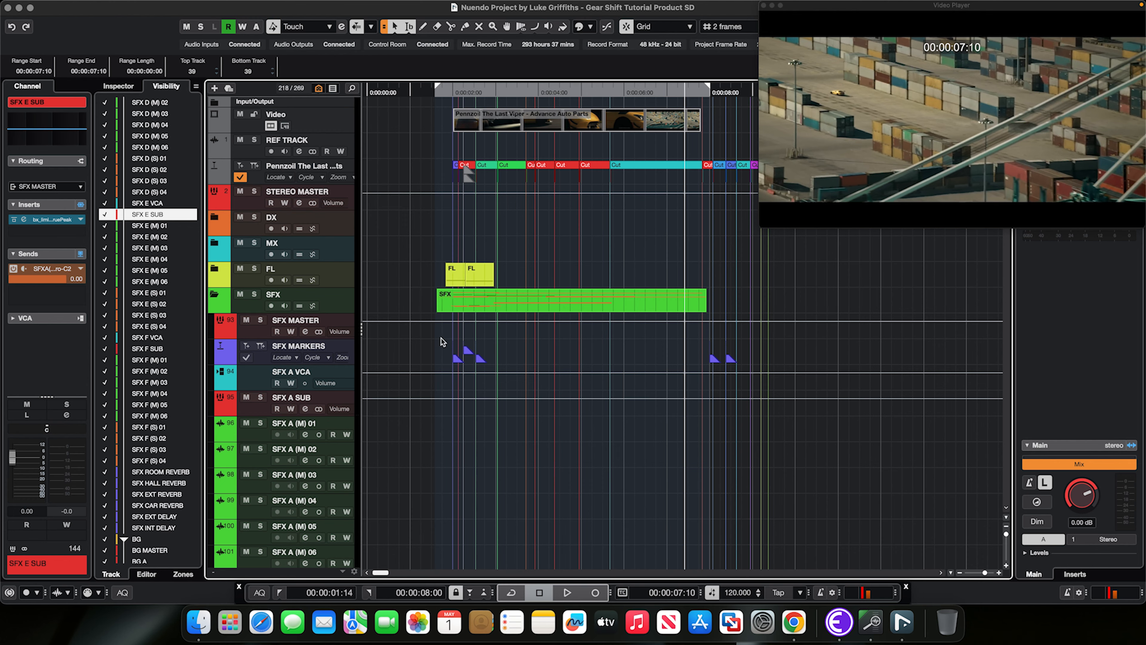
{"action": "scroll", "coordinate": [440, 338], "scroll_direction": "down", "scroll_amount": 6}
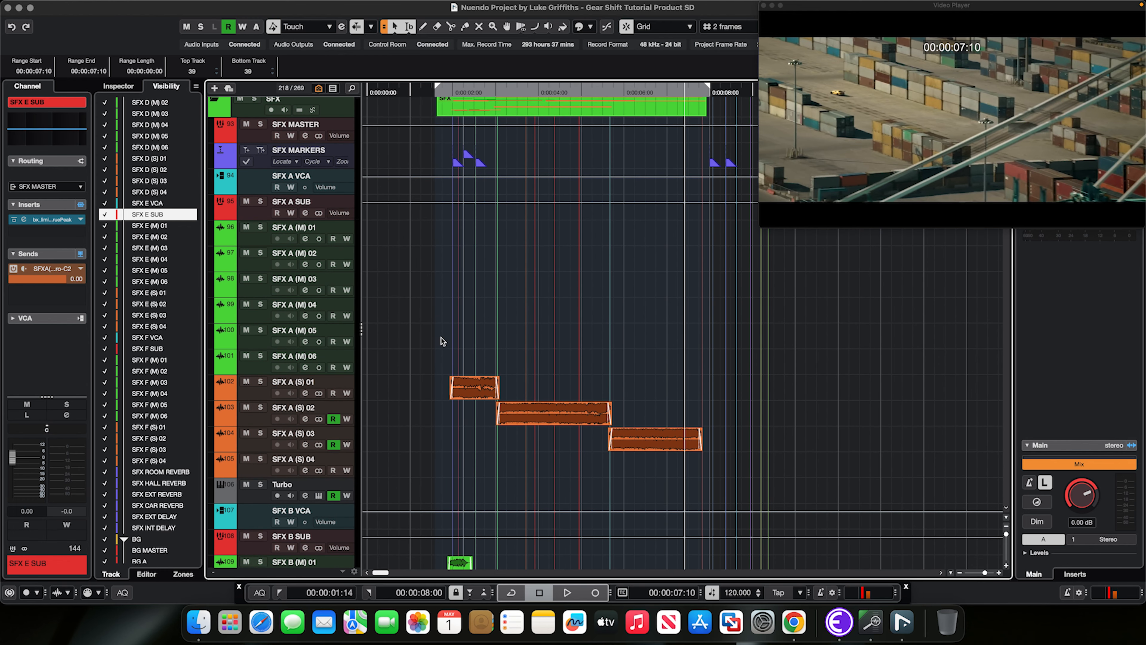
{"action": "scroll", "coordinate": [441, 338], "scroll_direction": "down", "scroll_amount": 5}
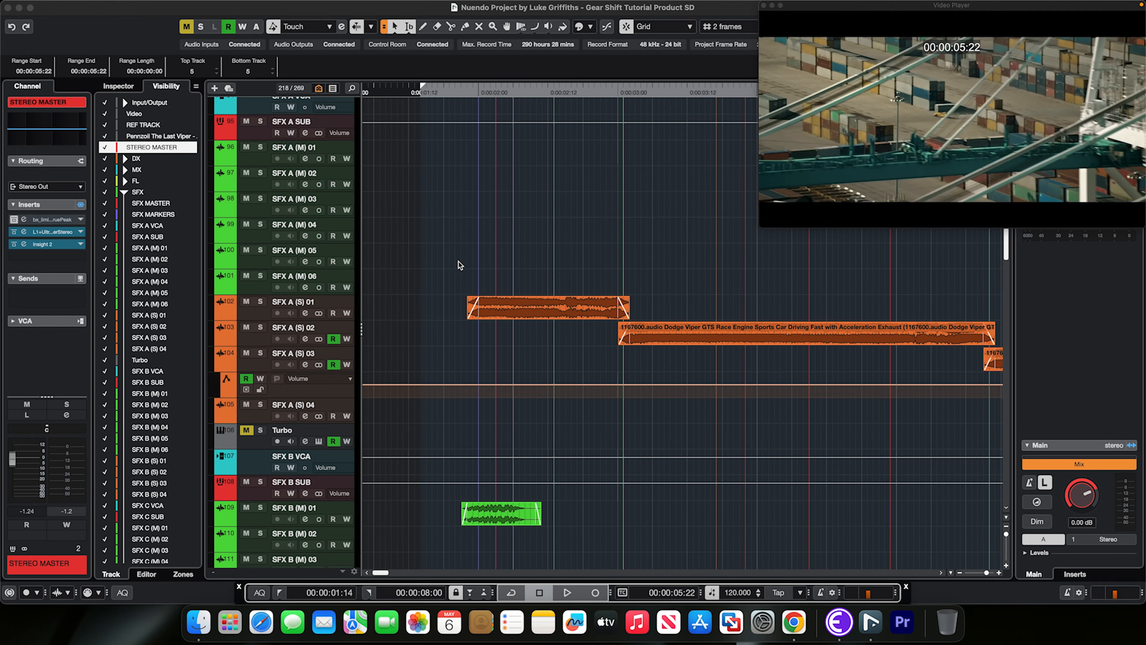
{"action": "left_click", "coordinate": [508, 316]}
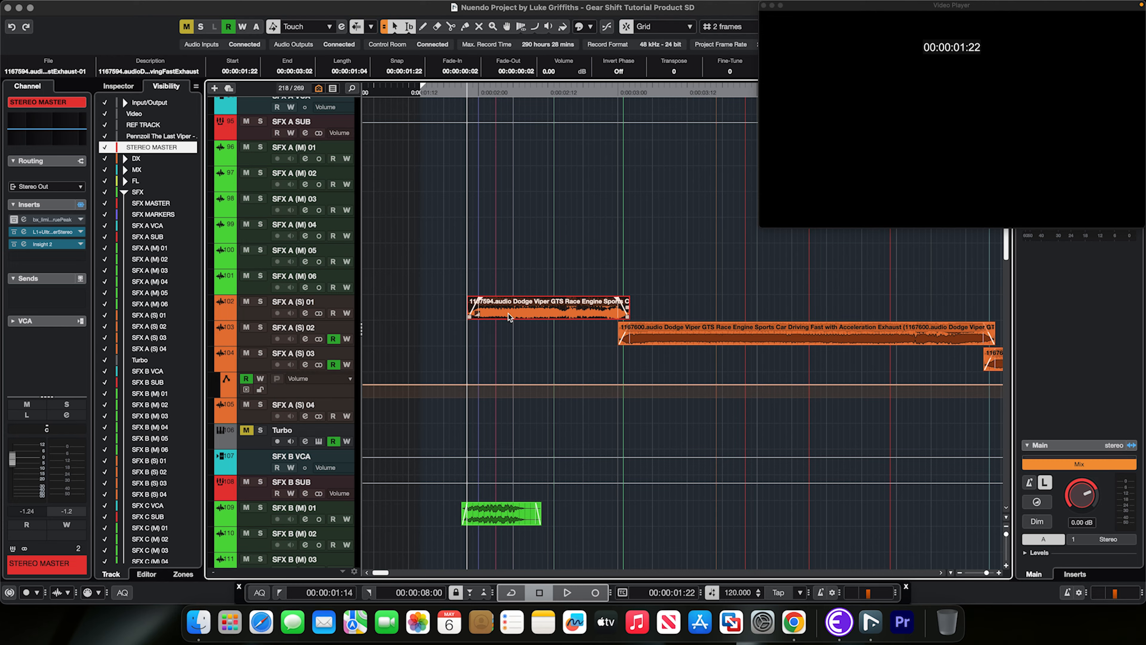
{"action": "left_click", "coordinate": [246, 319]}
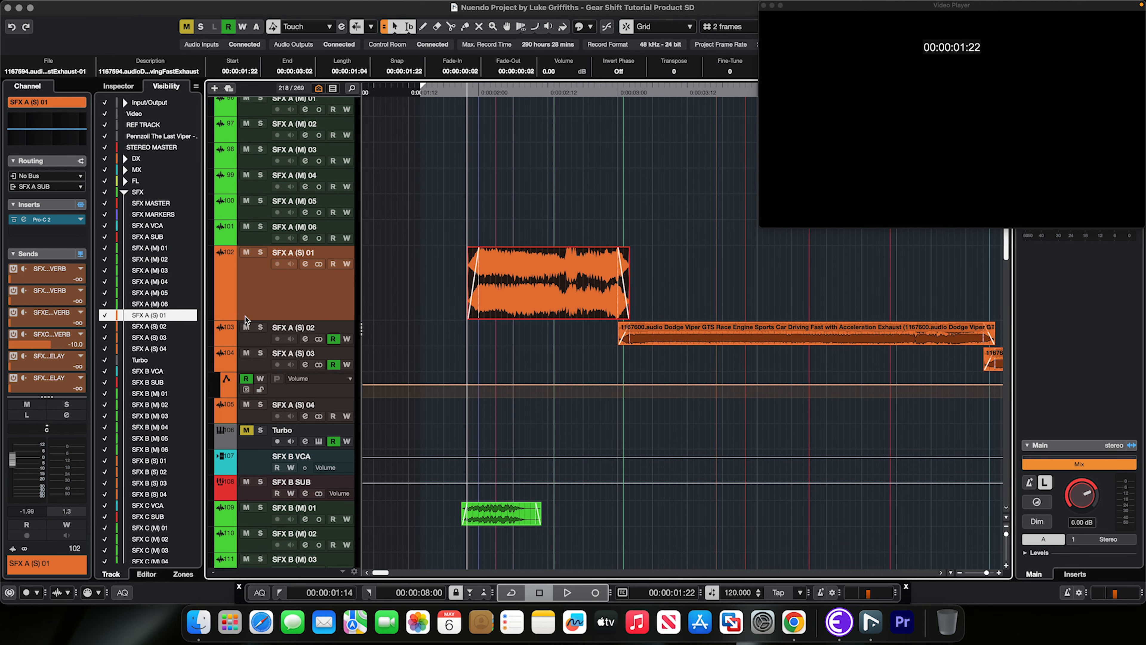
- Inspect the Pro-C 2 compressor on SFX A (S) 01 while playing the engine clip from 00:00:01:22, and close the plug-in window
{"action": "left_click", "coordinate": [25, 220]}
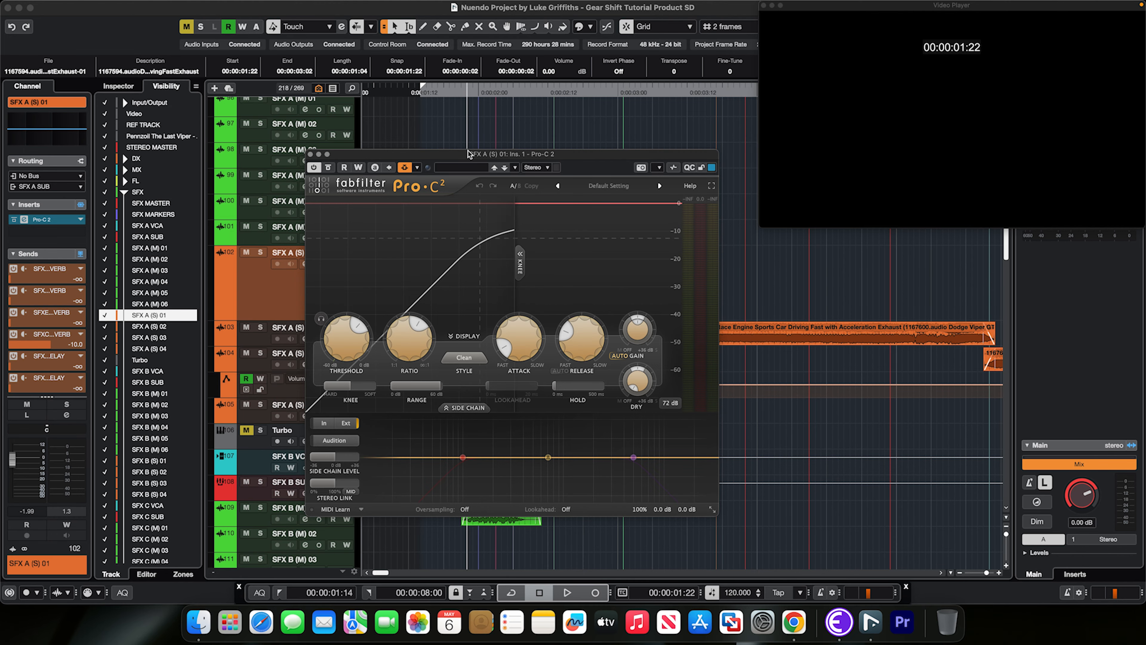
{"action": "left_click_drag", "start_coordinate": [470, 157], "coordinate": [807, 161]}
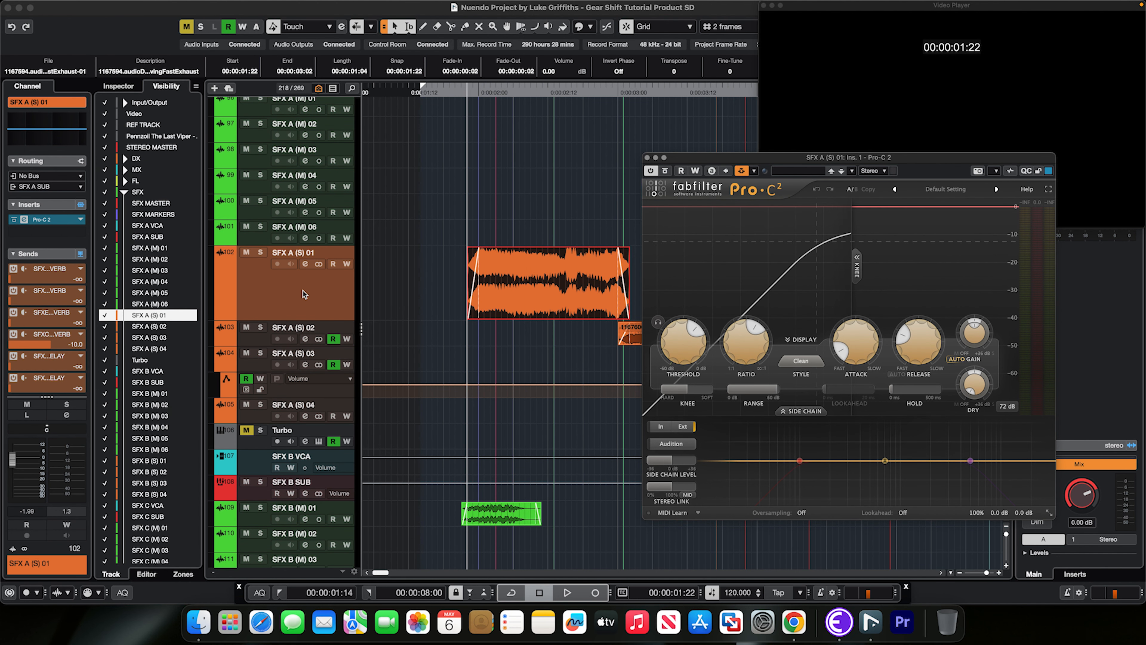
{"action": "key", "text": "s"}
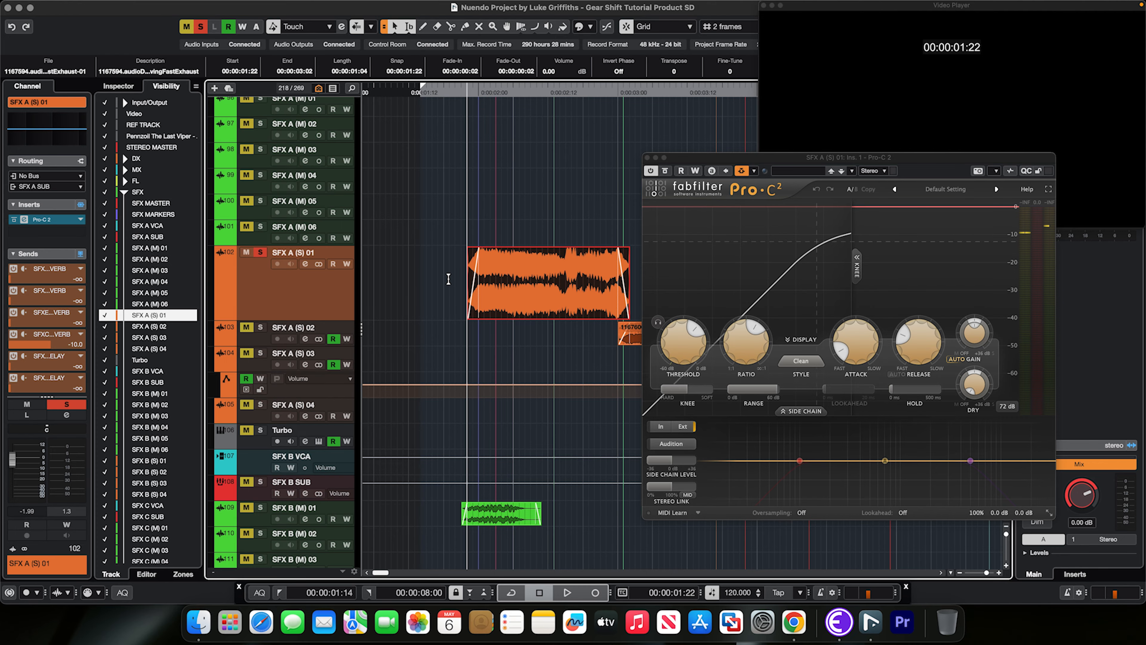
{"action": "key", "text": "s"}
{"action": "key", "text": "space"}
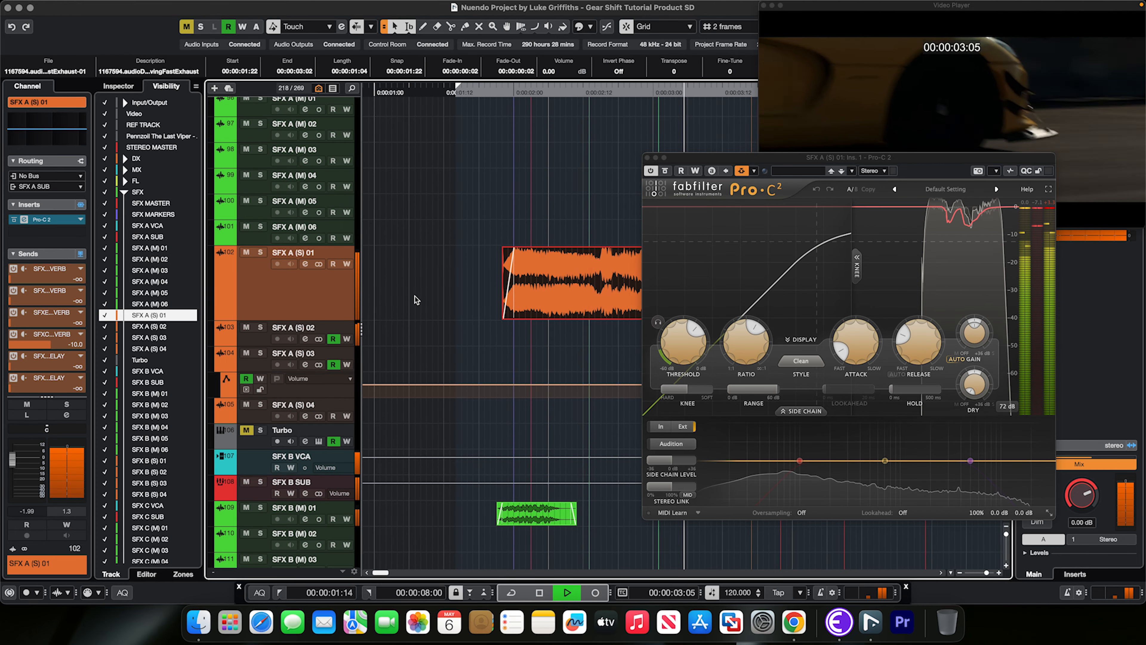
{"action": "key", "text": "space"}
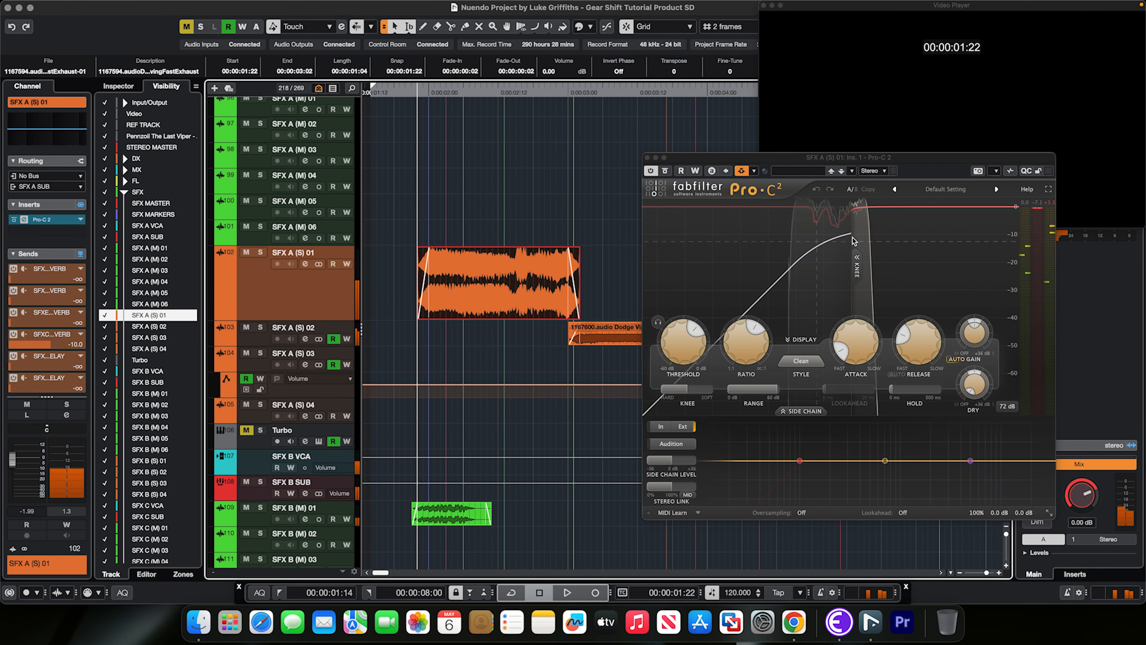
{"action": "left_click", "coordinate": [647, 157]}
- Select the Dodge Viper engine clip on SFX A (S) 03 and play it in solo from 00:00:05:15
{"action": "scroll", "coordinate": [399, 276], "scroll_direction": "left", "scroll_amount": 3}
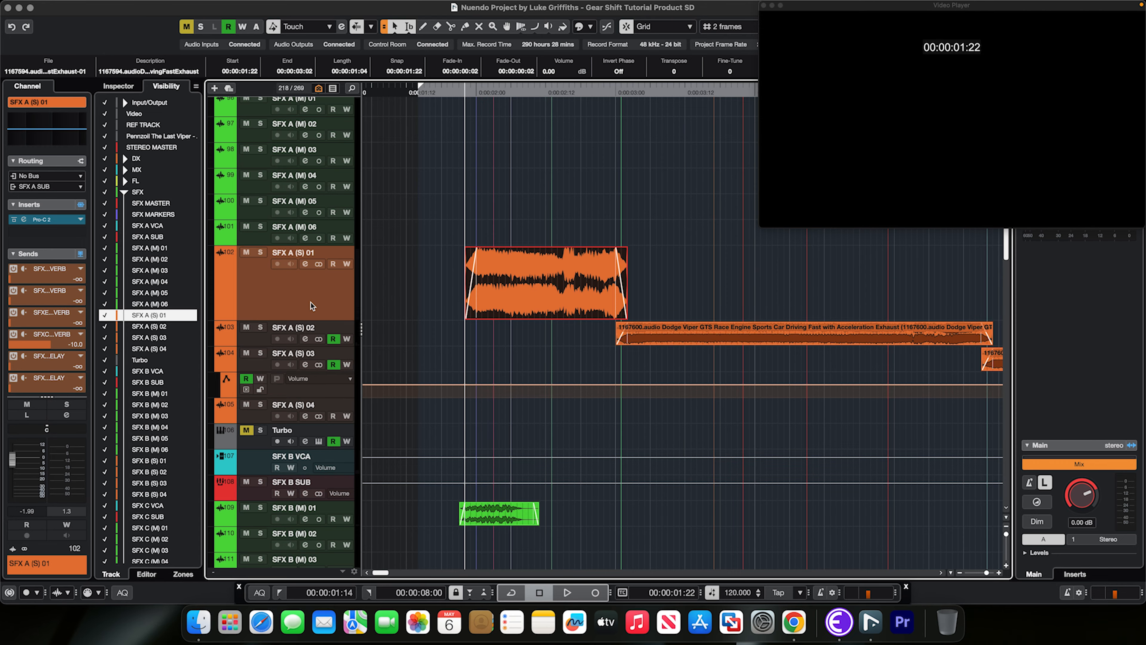
{"action": "scroll", "coordinate": [467, 292], "scroll_direction": "right", "scroll_amount": 10}
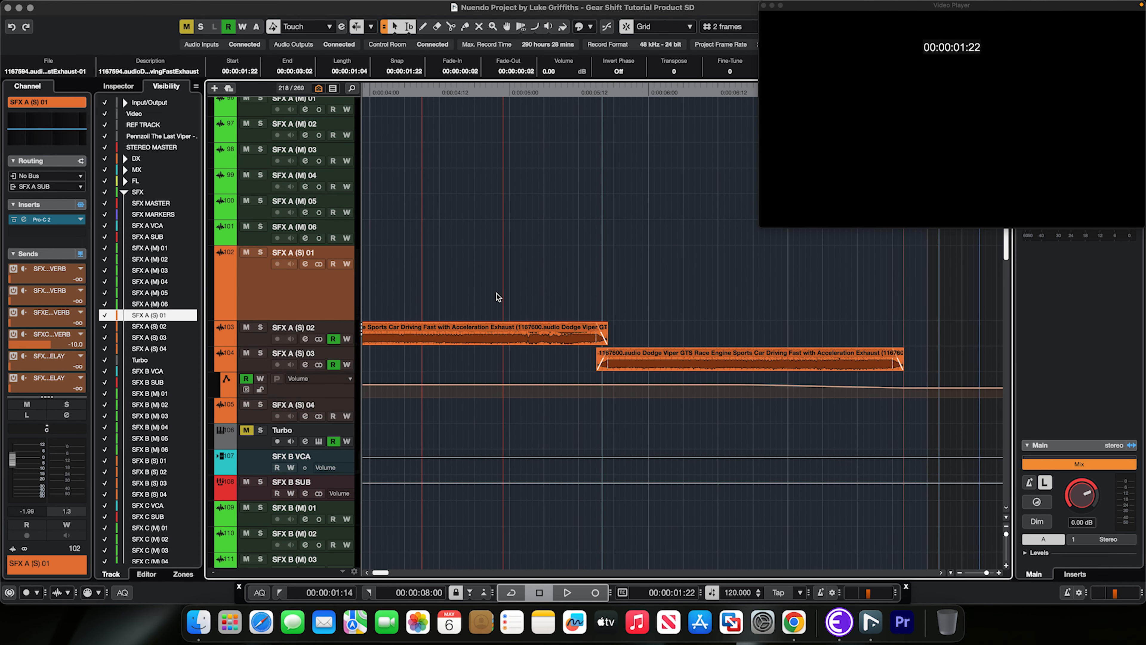
{"action": "left_click", "coordinate": [677, 366]}
{"action": "scroll", "coordinate": [560, 372], "scroll_direction": "right", "scroll_amount": 3}
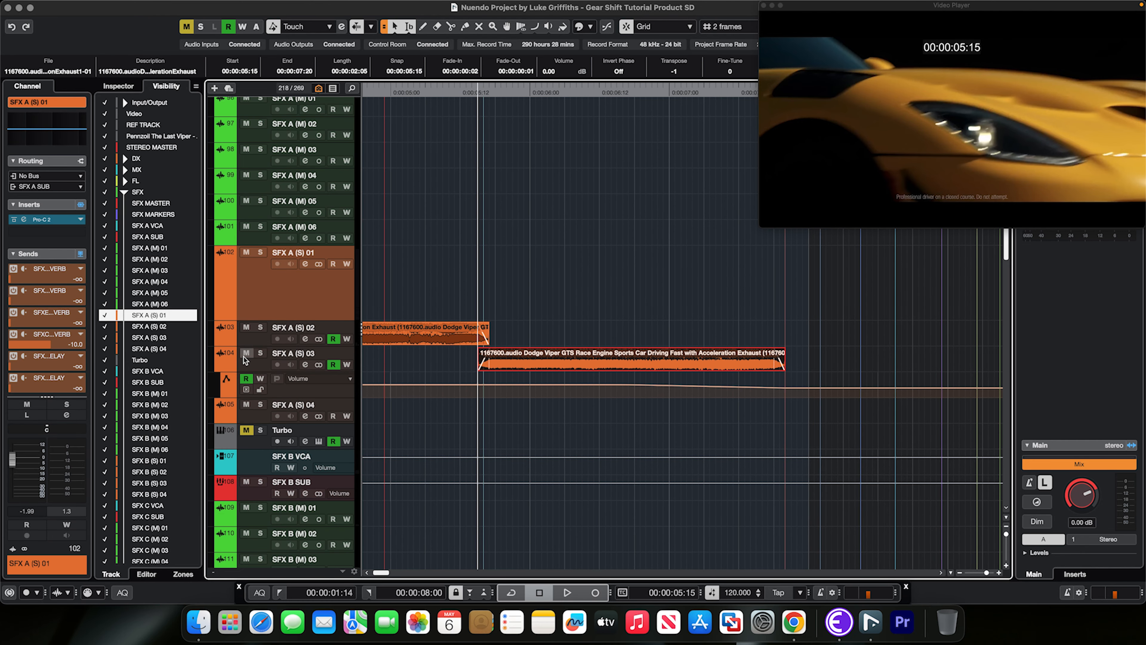
{"action": "left_click", "coordinate": [261, 357]}
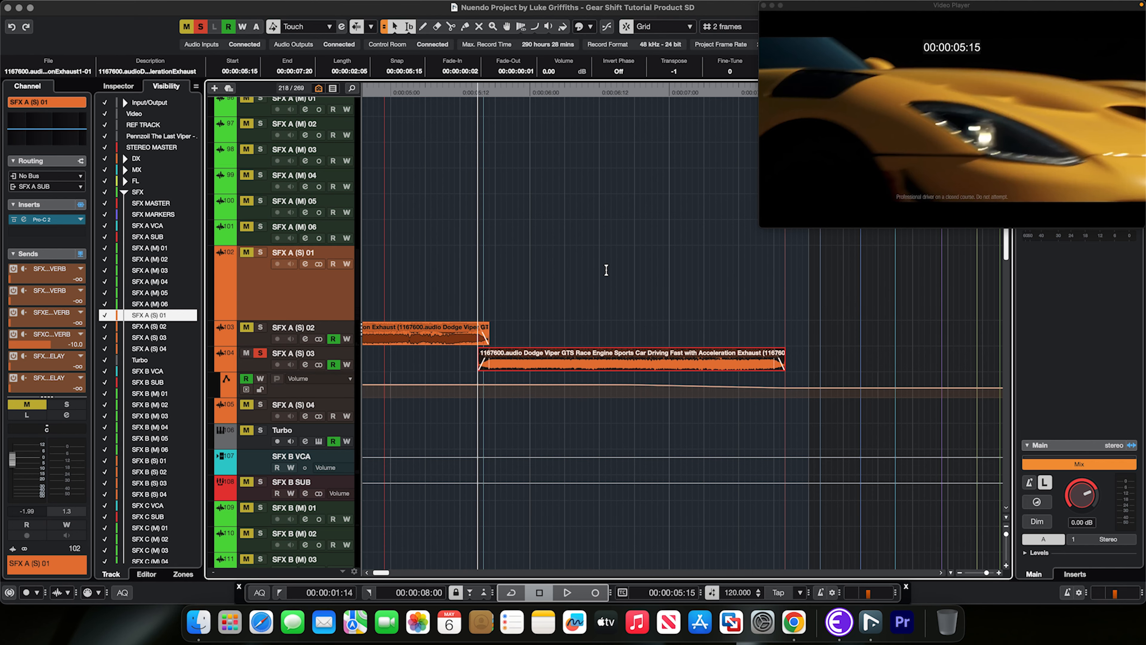
{"action": "key", "text": "space"}
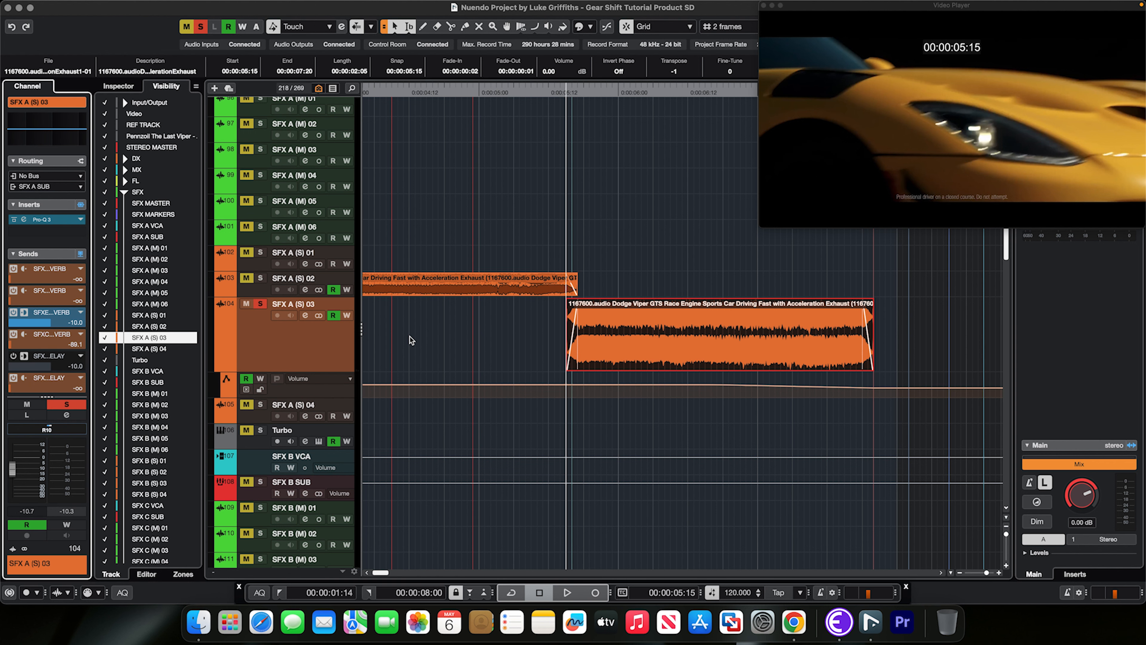
{"action": "key", "text": "space"}
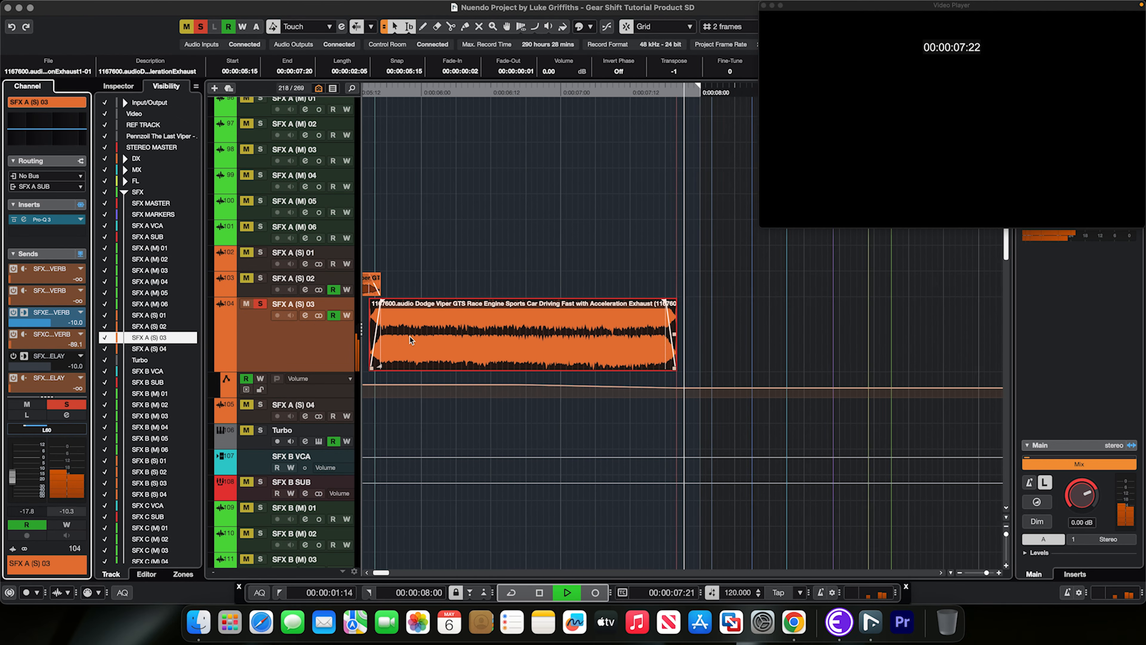
{"action": "key", "text": "space"}
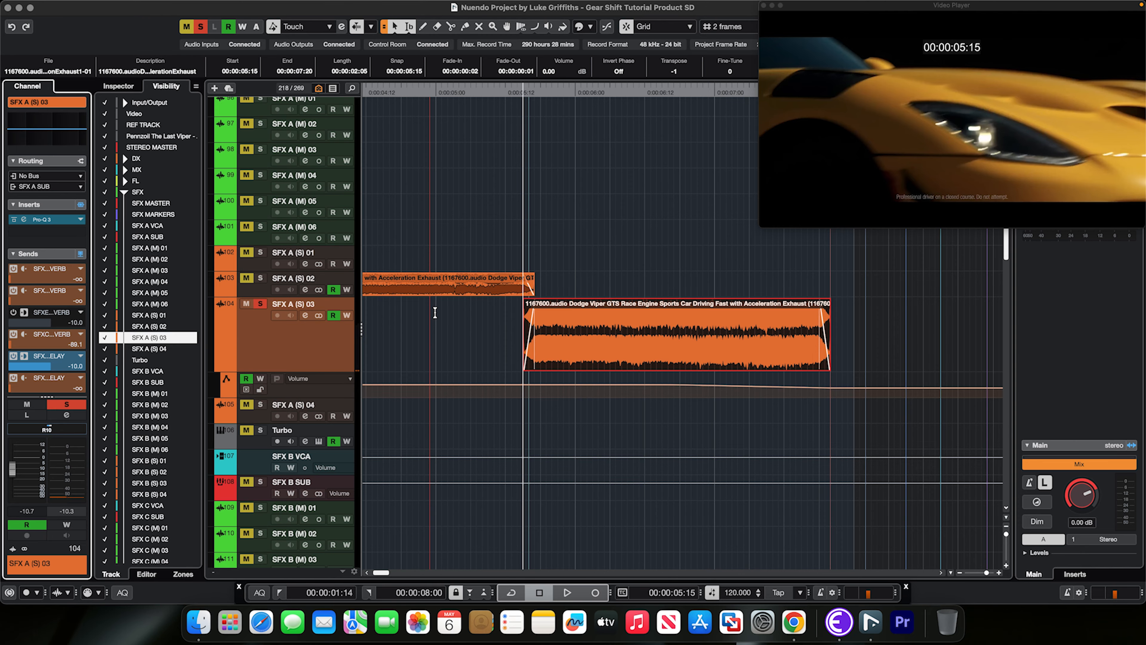
- Play the soloed engine clip on SFX A (S) 03 from 00:00:05:15 with its SFX E reverb send off, and again with it on
{"action": "key", "text": "space"}
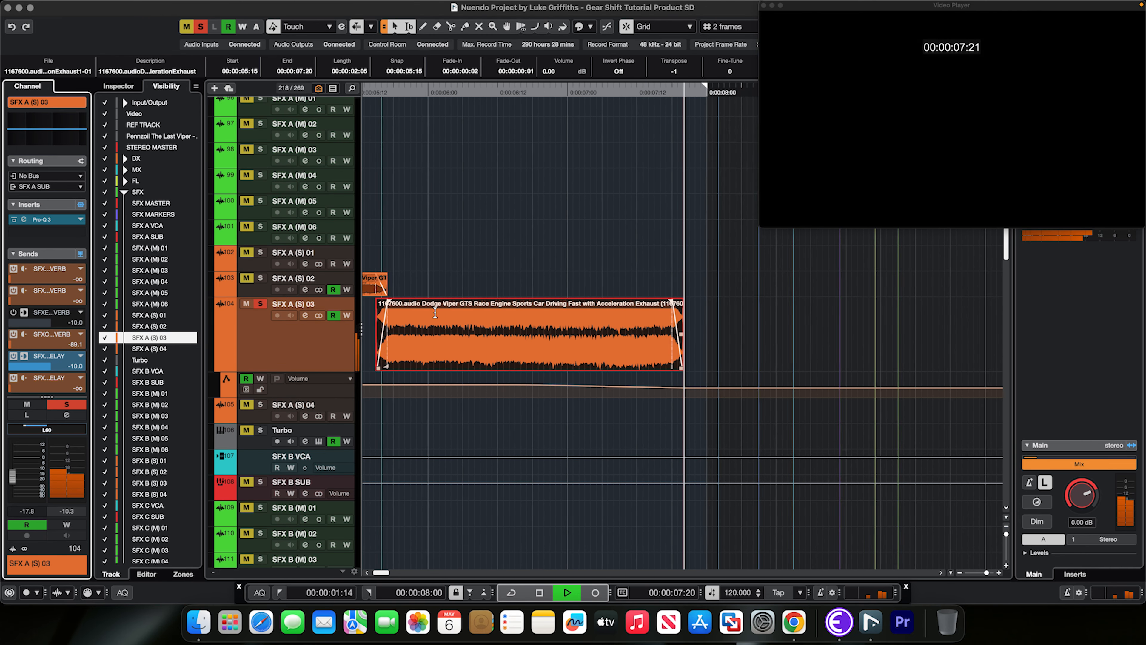
{"action": "key", "text": "space"}
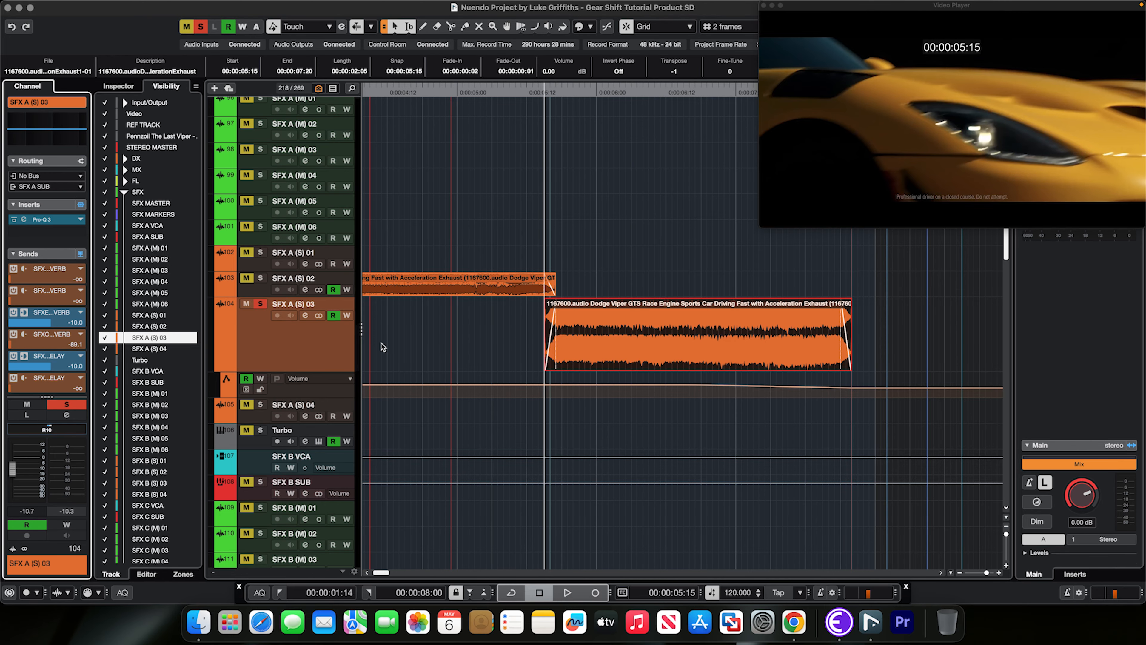
{"action": "key", "text": "space"}
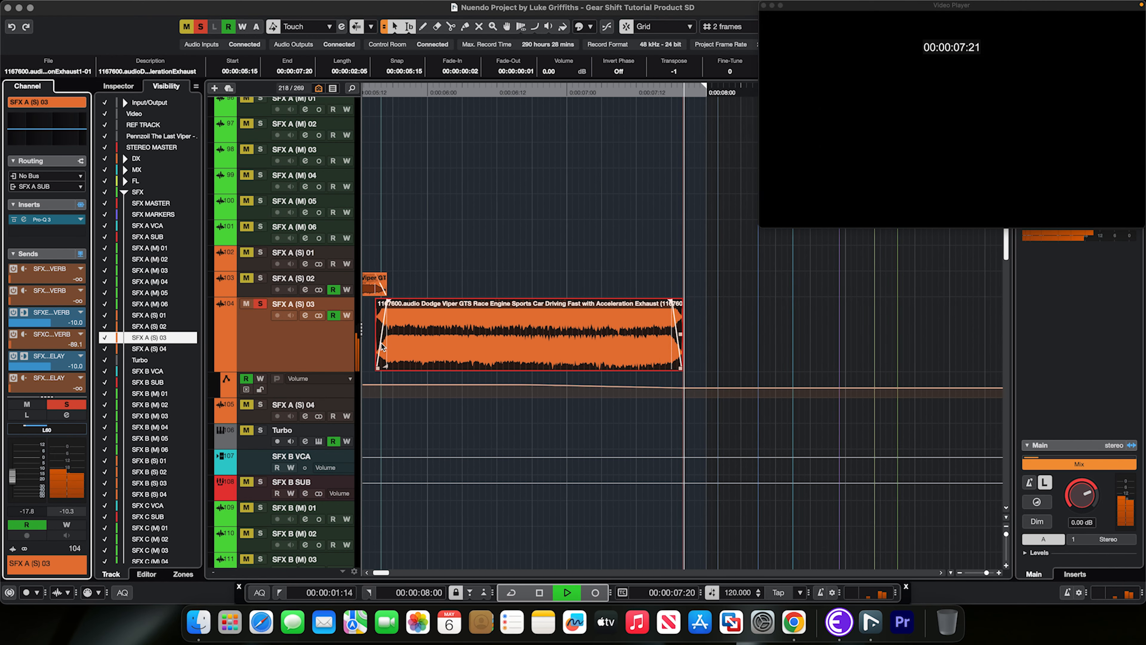
{"action": "key", "text": "space"}
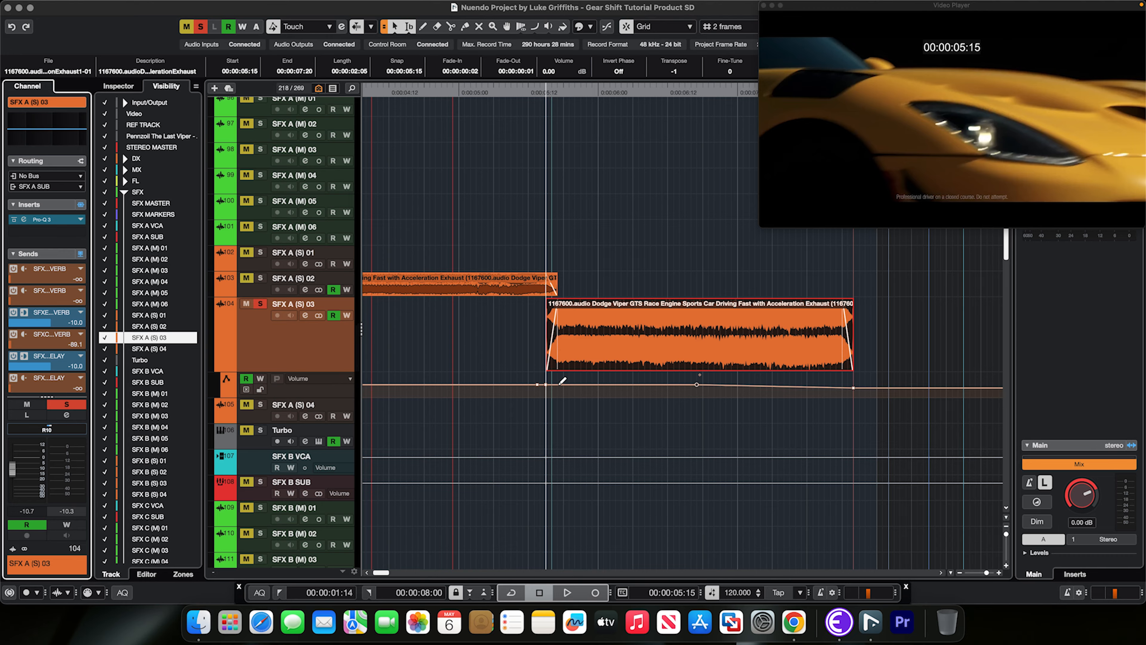
- Try the SFX A (S) 03 volume automation at -∞ from 00:00:05:14 to 00:00:07:20, play only the sends, and restore the automation
{"action": "left_click_drag", "start_coordinate": [549, 386], "coordinate": [540, 396]}
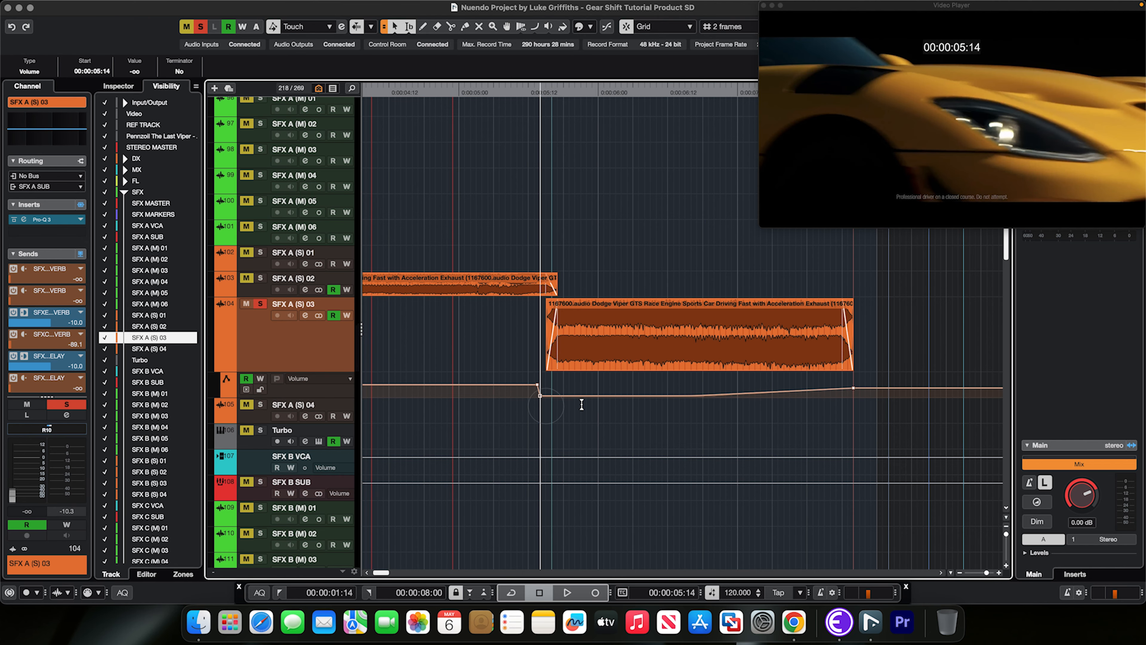
{"action": "left_click_drag", "start_coordinate": [850, 387], "coordinate": [853, 395]}
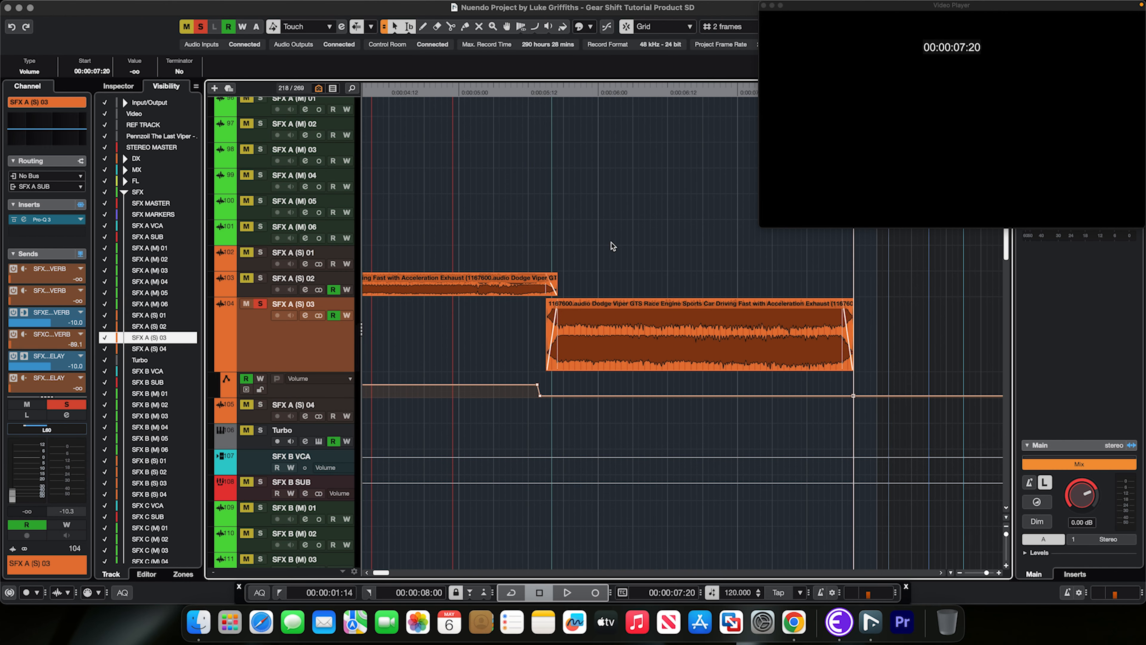
{"action": "left_click", "coordinate": [539, 310]}
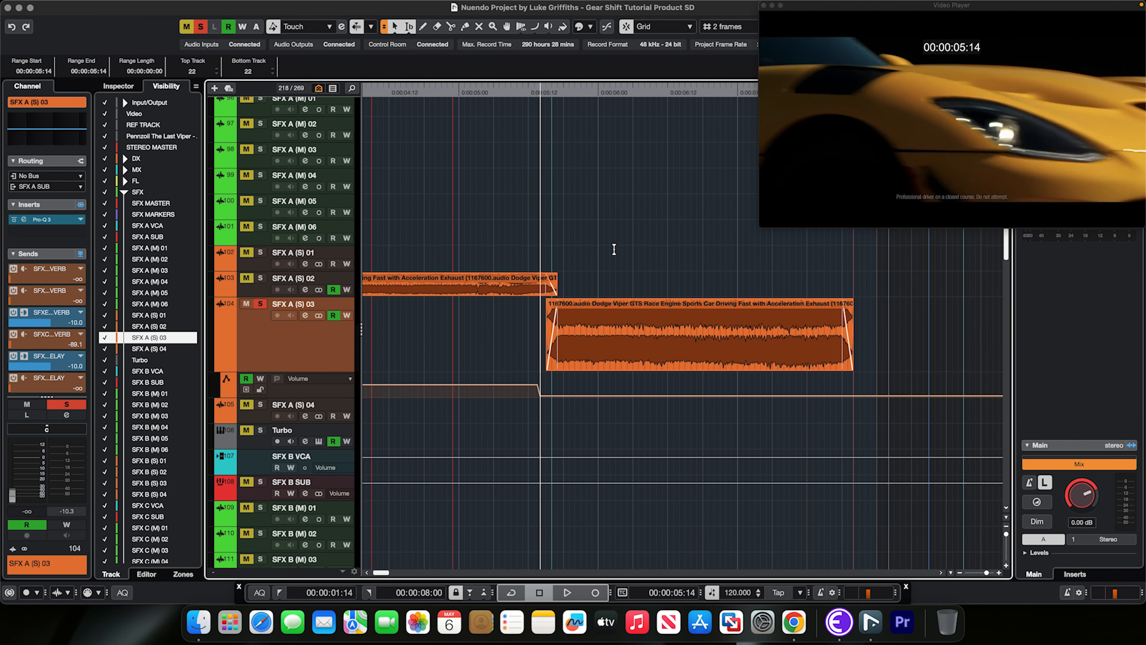
{"action": "key", "text": "space"}
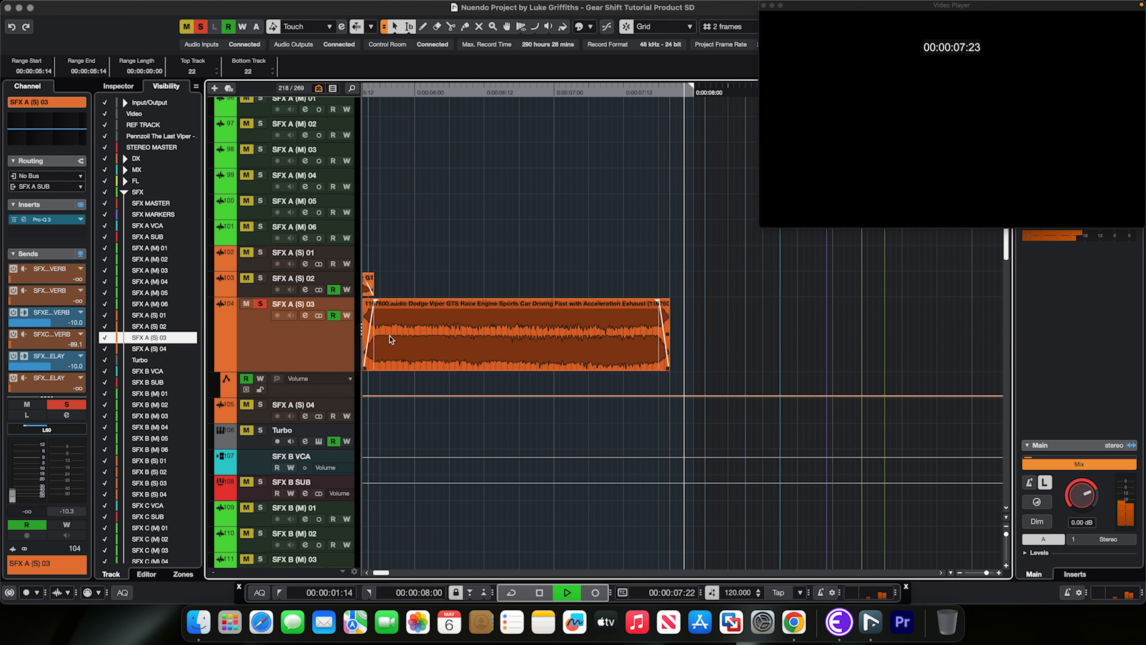
{"action": "key", "text": "space"}
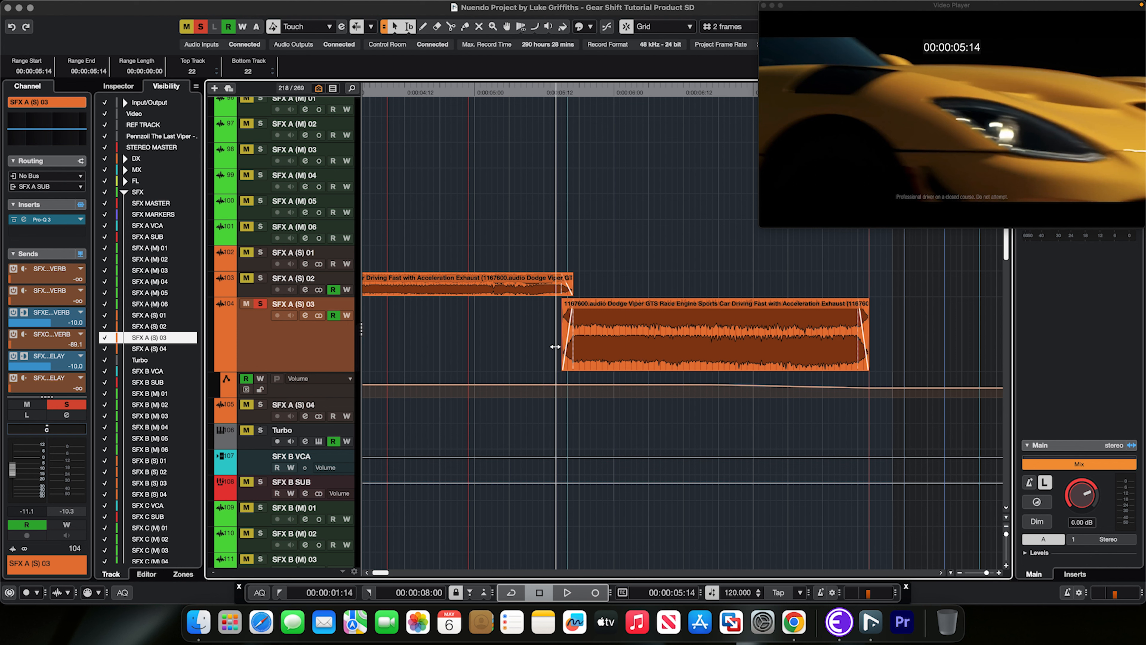
{"action": "left_click", "coordinate": [565, 339]}
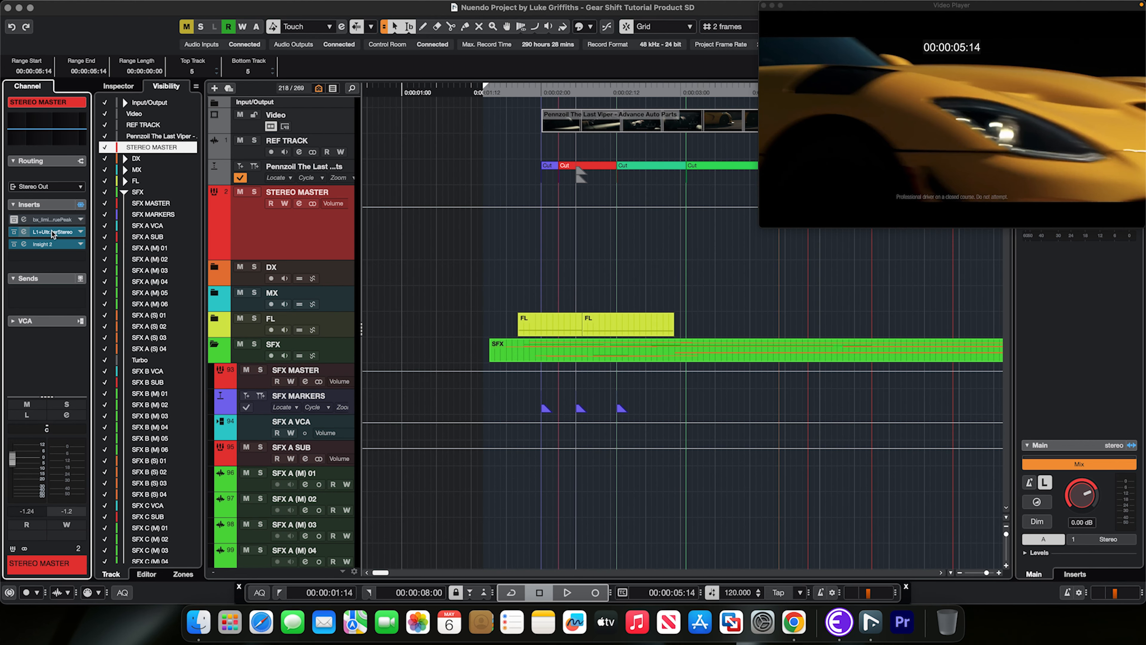
- Inspect the threshold and ceiling of the L1+ Ultramaximizer on the STEREO MASTER track, and close the plug-in window
{"action": "left_click", "coordinate": [23, 232]}
{"action": "left_click_drag", "start_coordinate": [302, 153], "coordinate": [344, 174]}
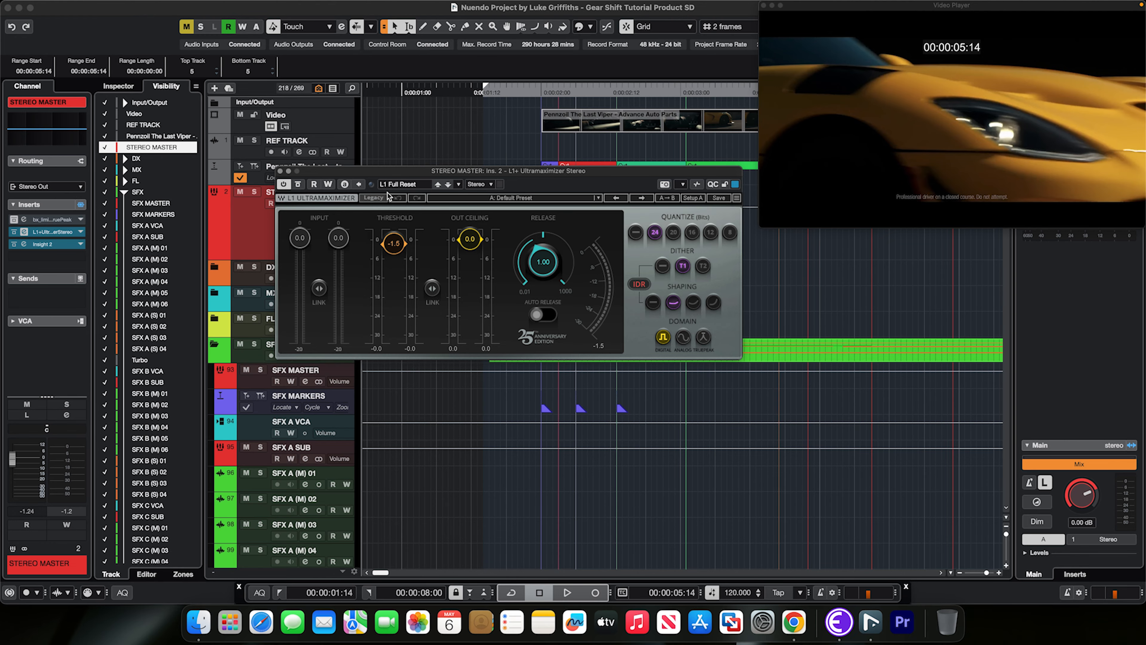
{"action": "left_click", "coordinate": [279, 171]}
- Look through the SFX A to SFX D tracks across the whole commercial, and collapse all folder tracks
{"action": "scroll", "coordinate": [571, 280], "scroll_direction": "down", "scroll_amount": 3}
{"action": "scroll", "coordinate": [568, 274], "scroll_direction": "down", "scroll_amount": 1}
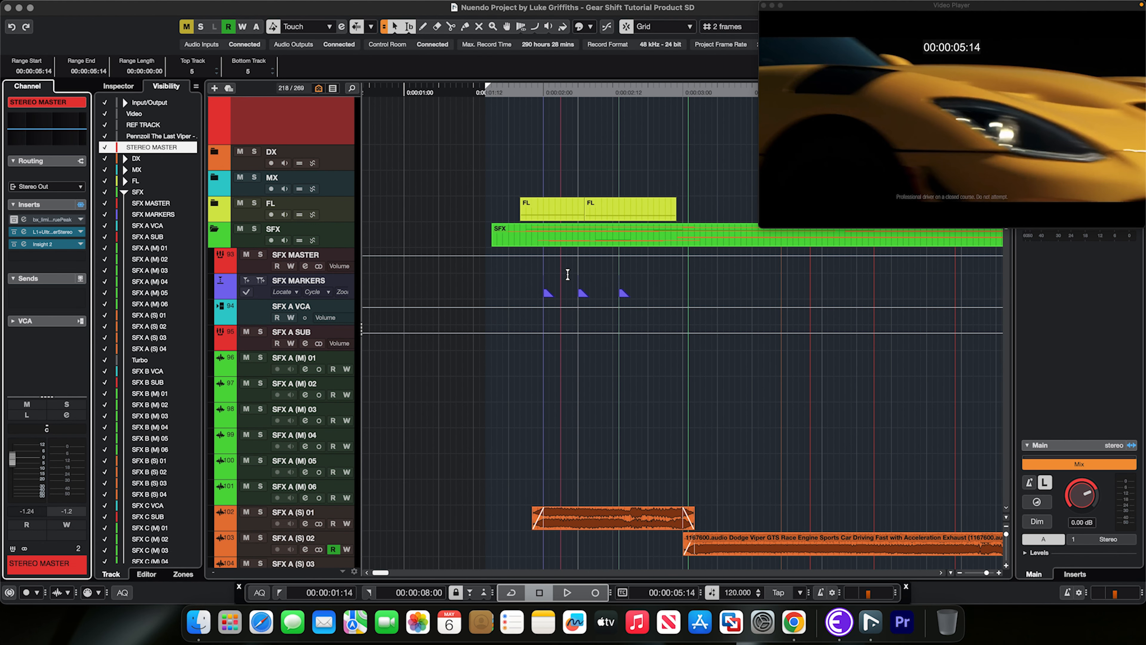
{"action": "scroll", "coordinate": [568, 274], "scroll_direction": "down", "scroll_amount": 15}
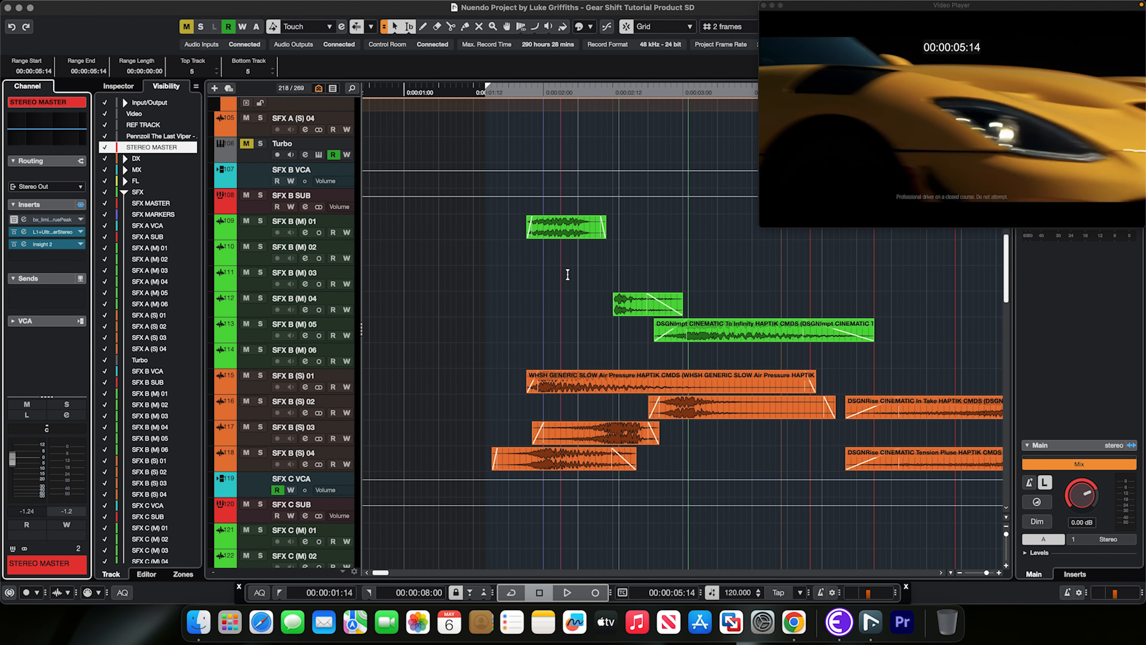
{"action": "scroll", "coordinate": [568, 275], "scroll_direction": "up", "scroll_amount": 2}
{"action": "scroll", "coordinate": [568, 275], "scroll_direction": "down", "scroll_amount": 6}
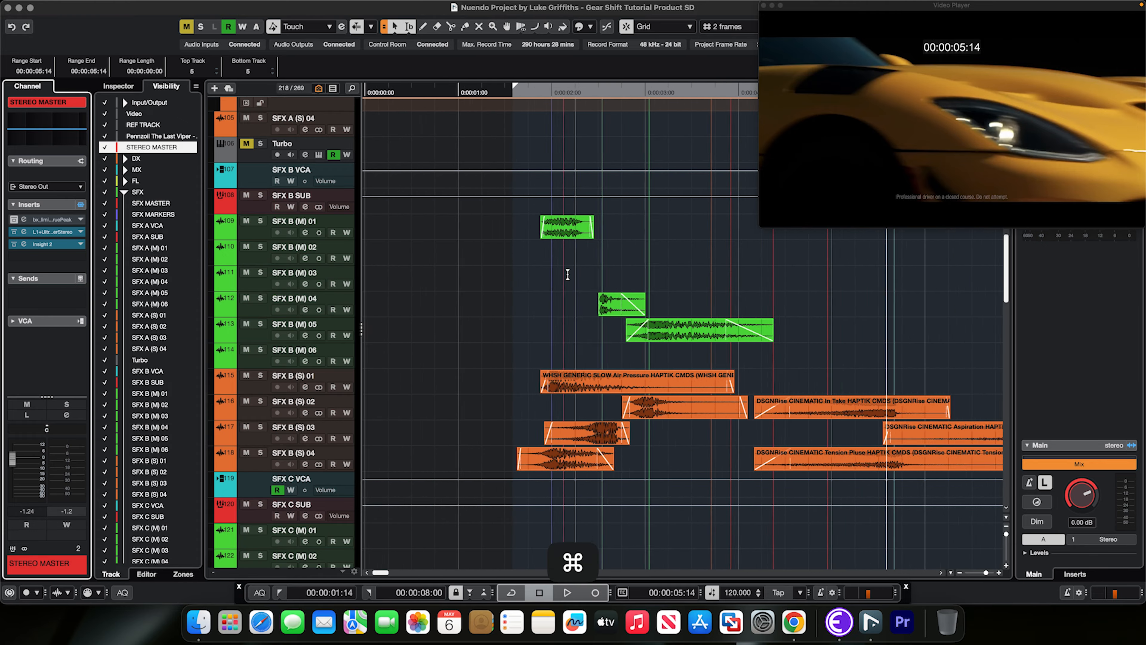
{"action": "scroll", "coordinate": [568, 274], "scroll_direction": "down", "scroll_amount": 2}
{"action": "scroll", "coordinate": [530, 279], "scroll_direction": "up", "scroll_amount": 9}
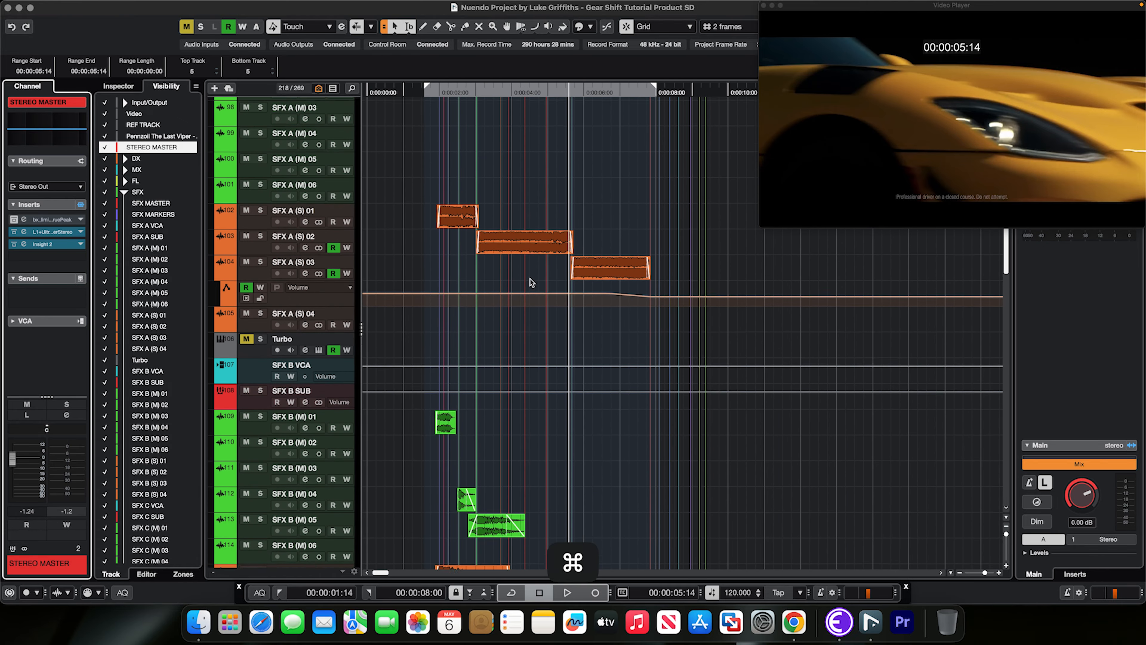
{"action": "scroll", "coordinate": [530, 279], "scroll_direction": "up", "scroll_amount": 5}
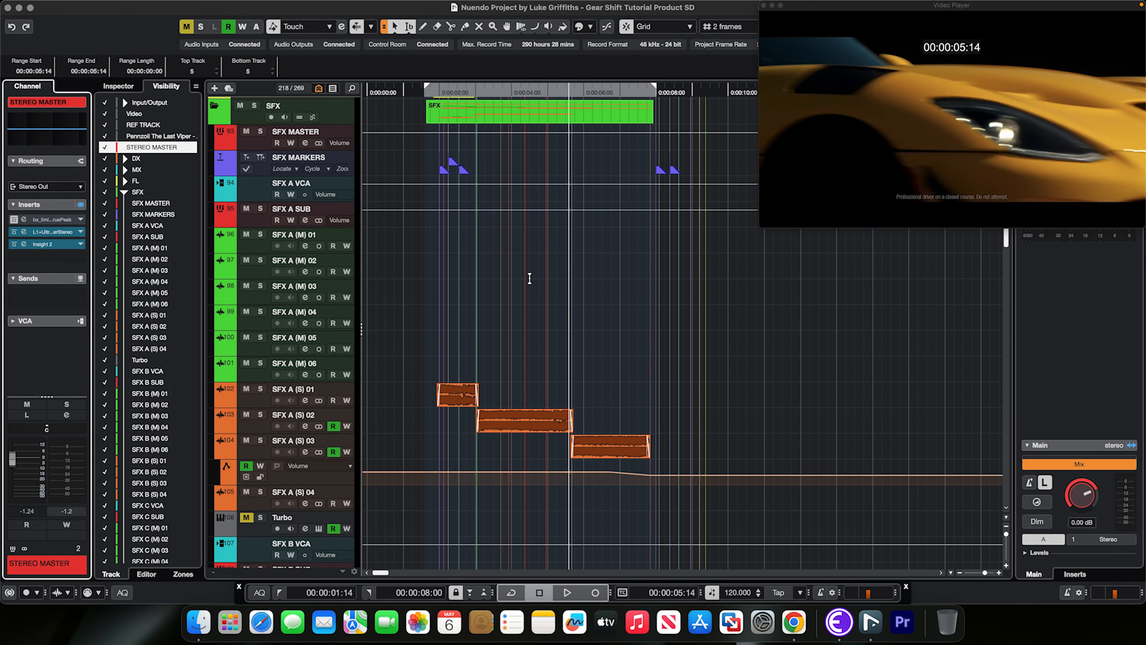
{"action": "scroll", "coordinate": [530, 279], "scroll_direction": "down", "scroll_amount": 15}
{"action": "scroll", "coordinate": [530, 278], "scroll_direction": "down", "scroll_amount": 20}
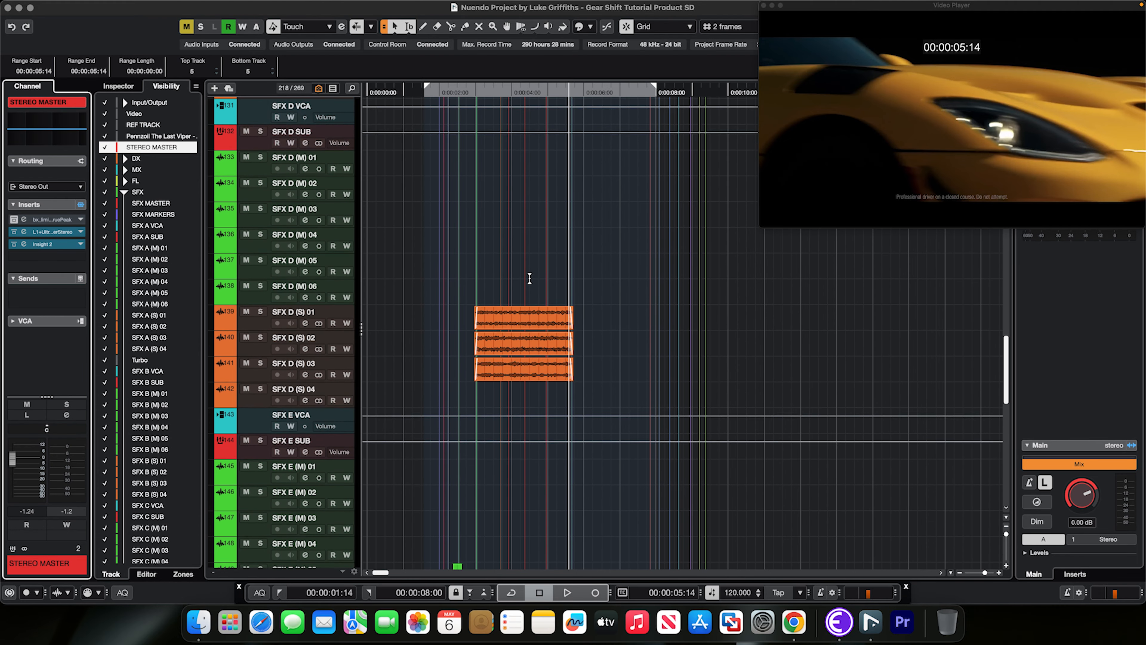
{"action": "key", "text": "ctrl+f"}
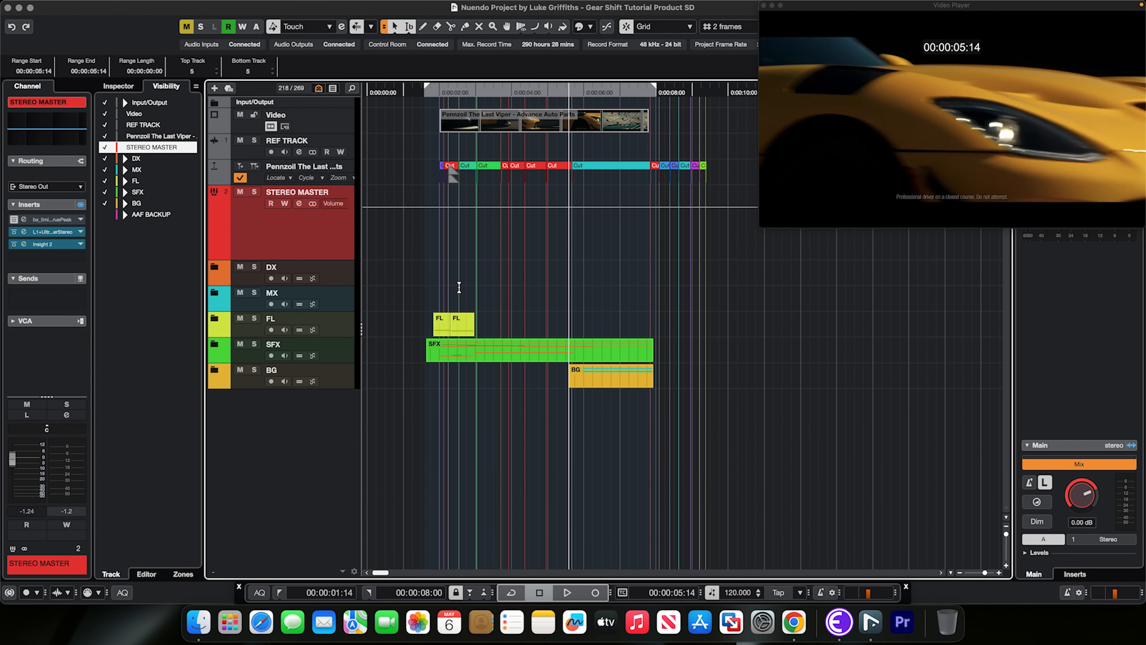